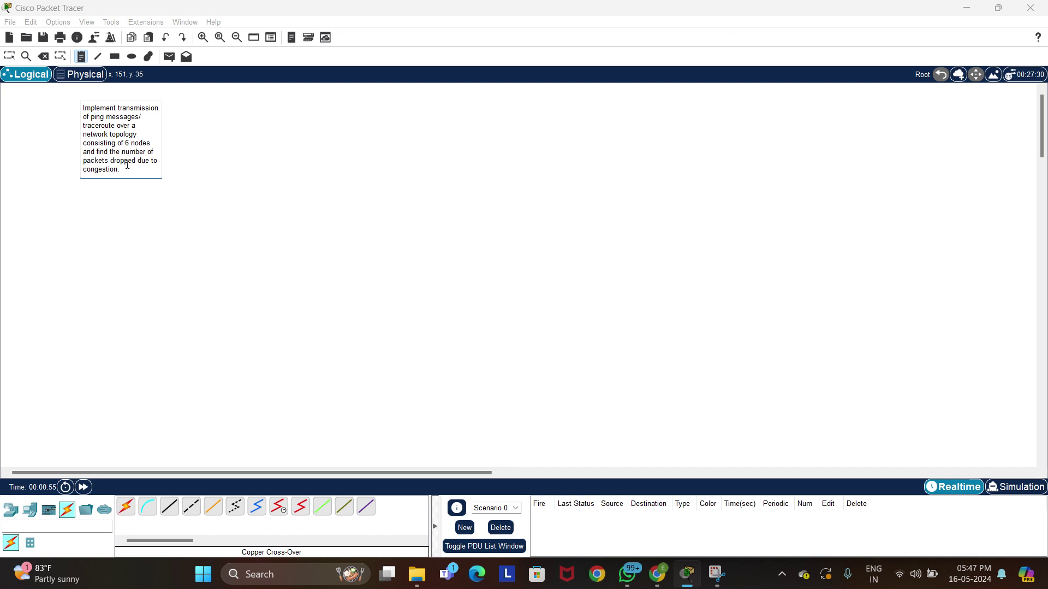
# Finish the text note holding the task description and leave note placement without adding another note.
pyautogui.moveTo(130, 174); pyautogui.dragTo(76, 104)
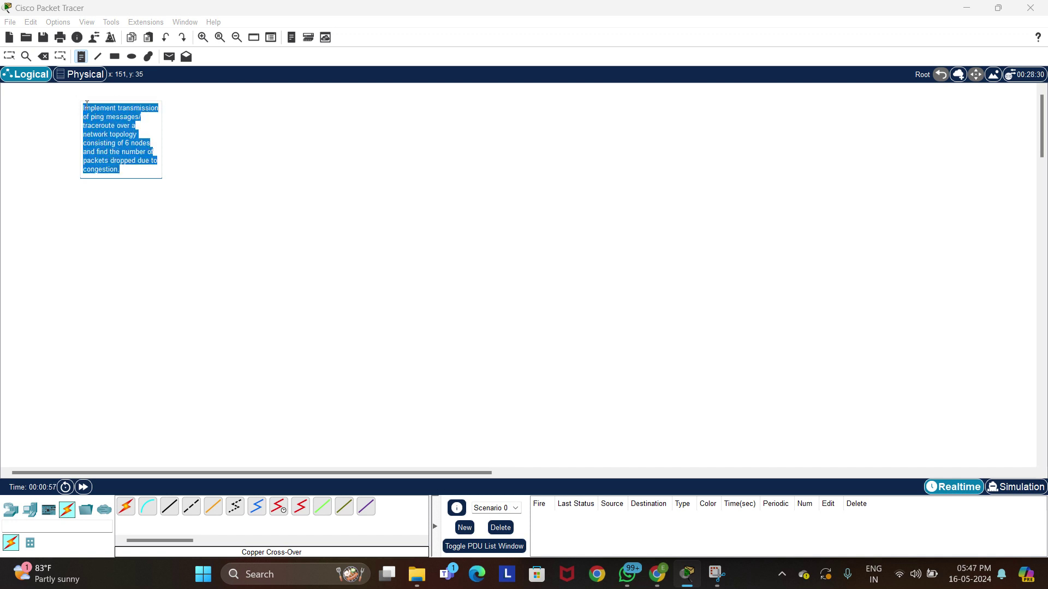
pyautogui.click(285, 172)
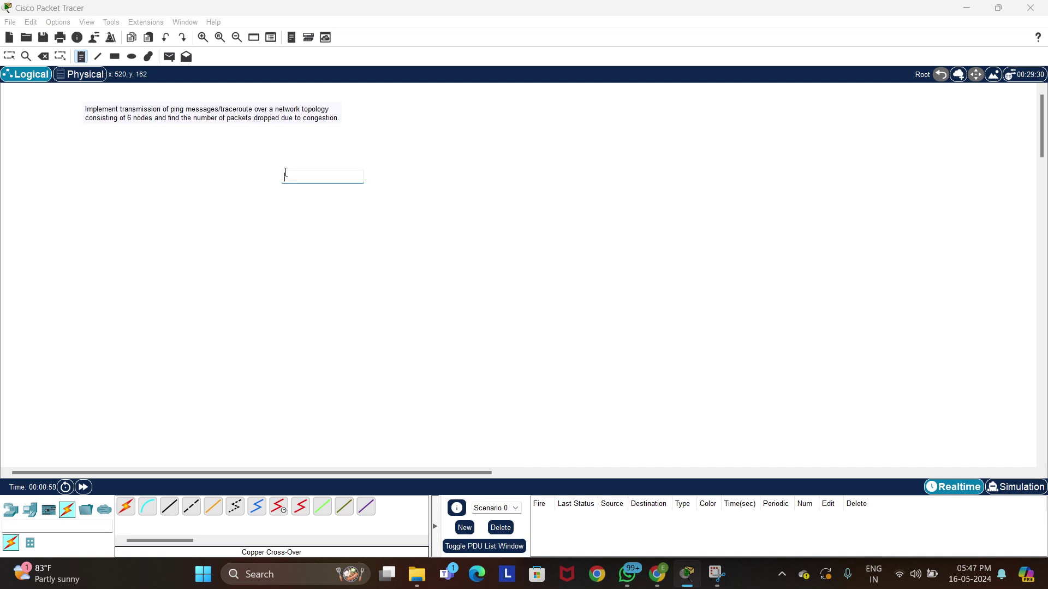
pyautogui.click(639, 187)
pyautogui.press('Escape')
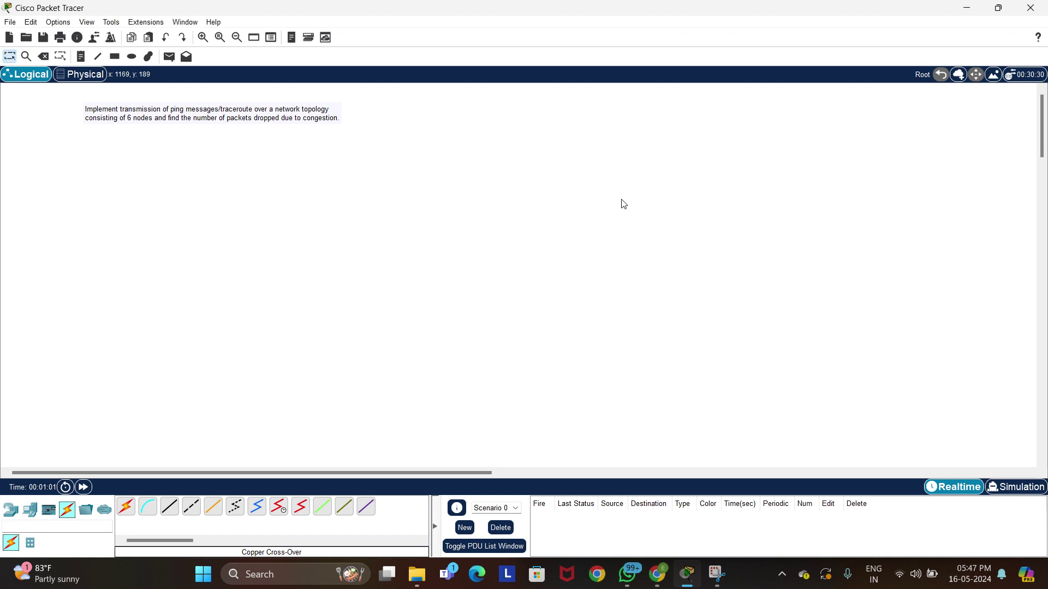
# Place two ISR4331 routers on the workspace, side by side with a wide gap between them.
pyautogui.click(11, 514)
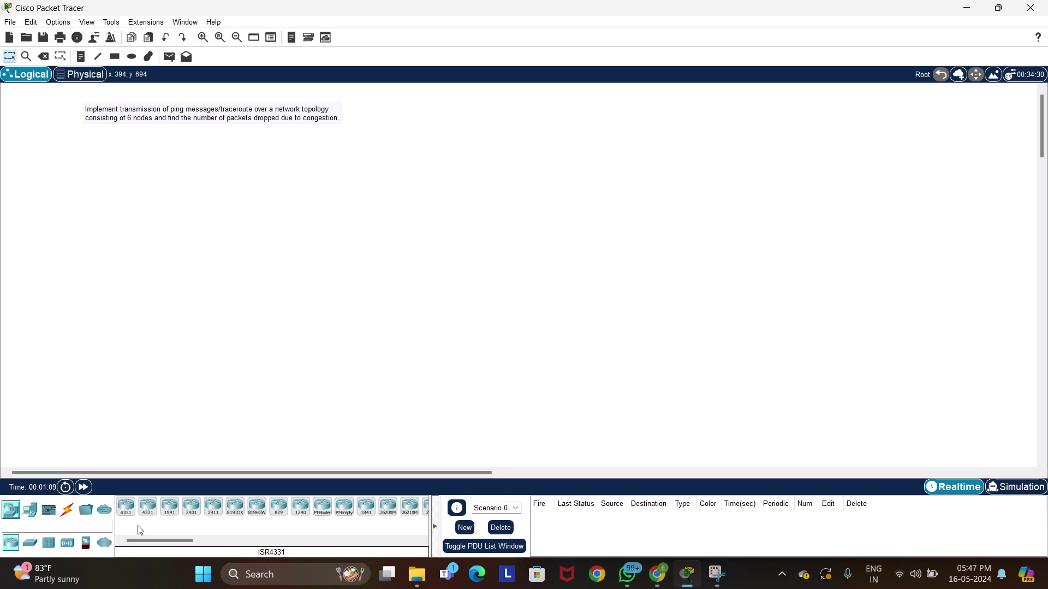
pyautogui.click(131, 506)
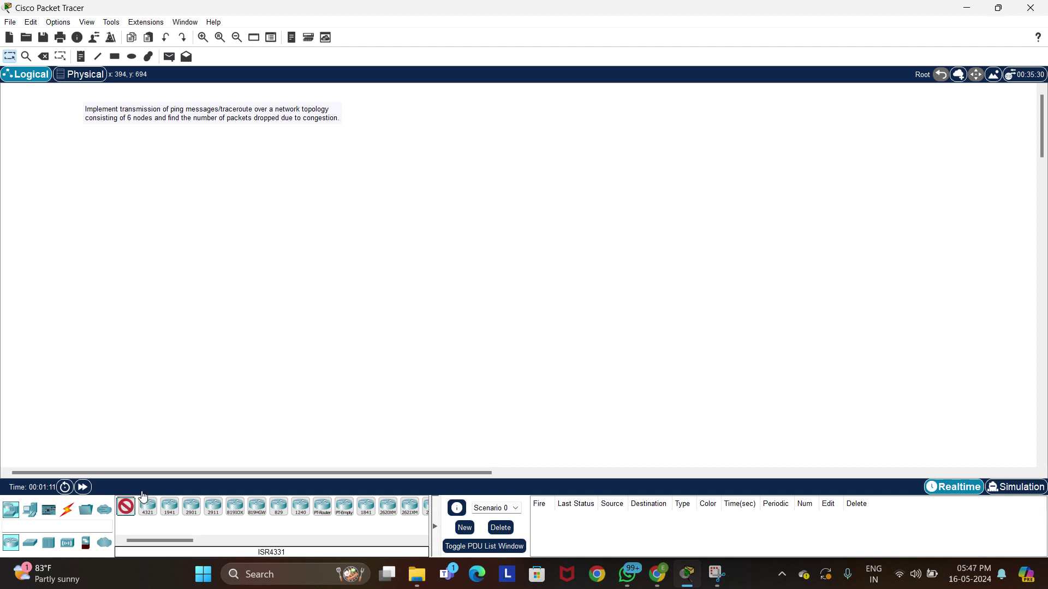
pyautogui.click(399, 191)
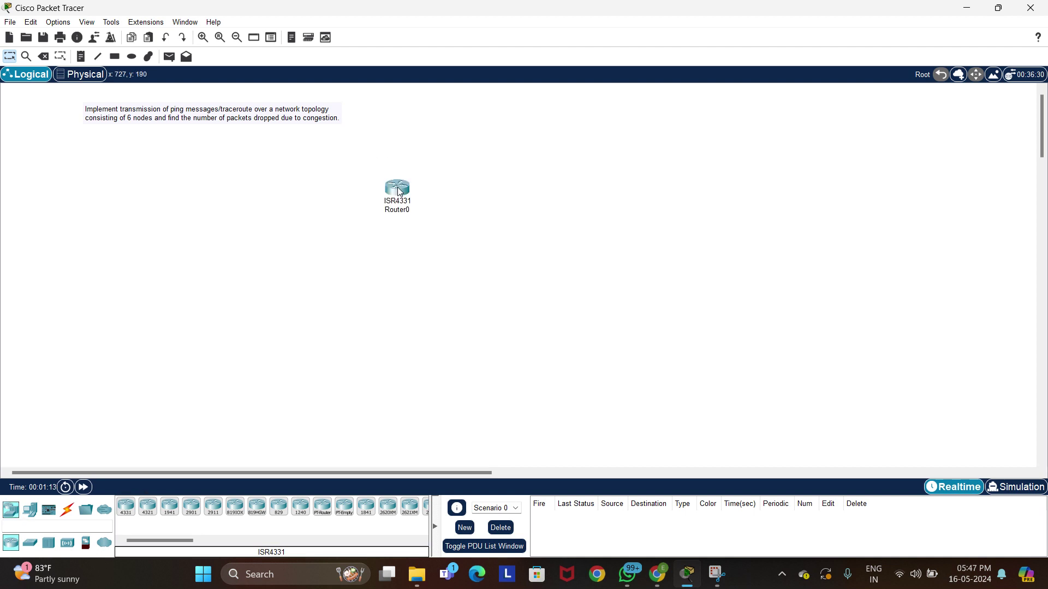
pyautogui.click(126, 506)
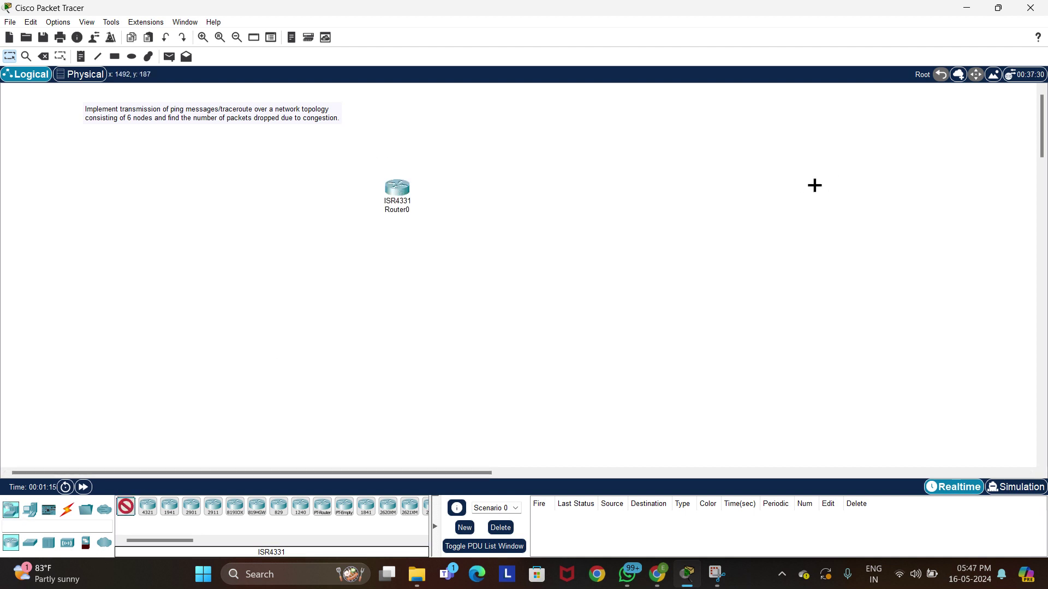
pyautogui.click(783, 194)
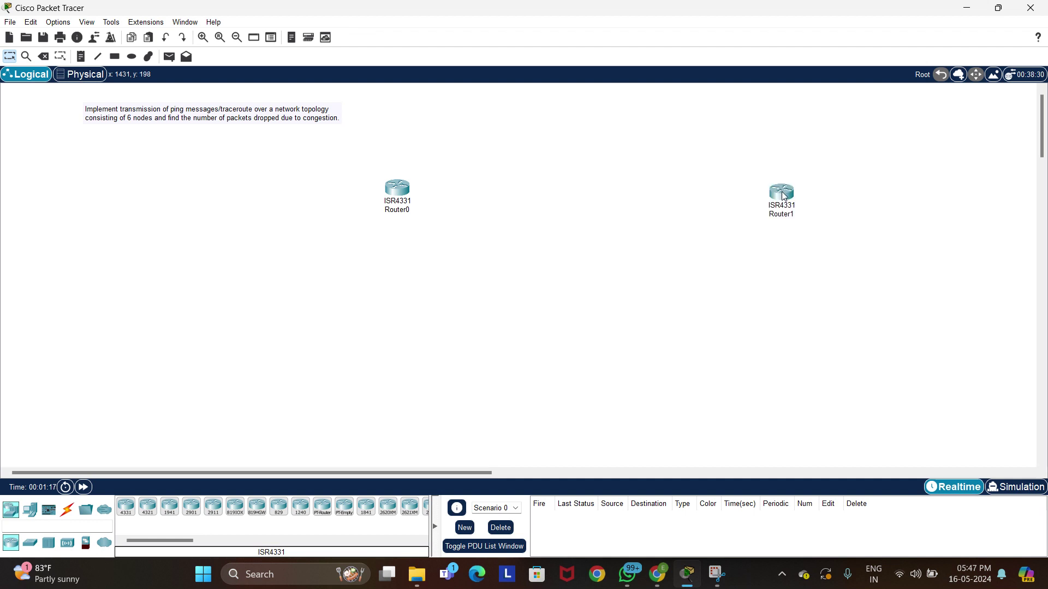
# Add two 2960 switches, one below each router.
pyautogui.click(29, 542)
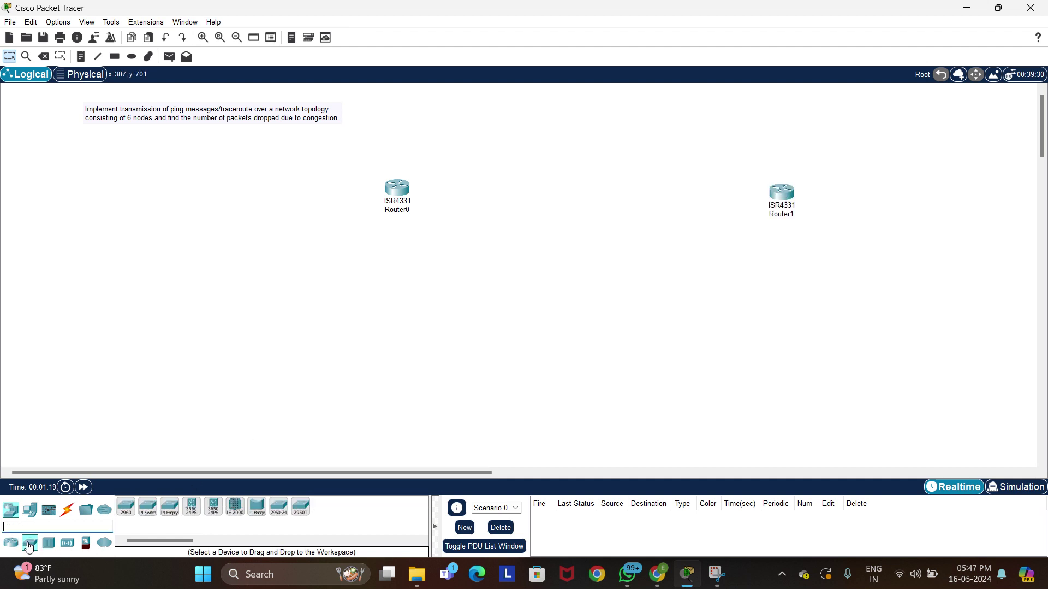
pyautogui.click(126, 506)
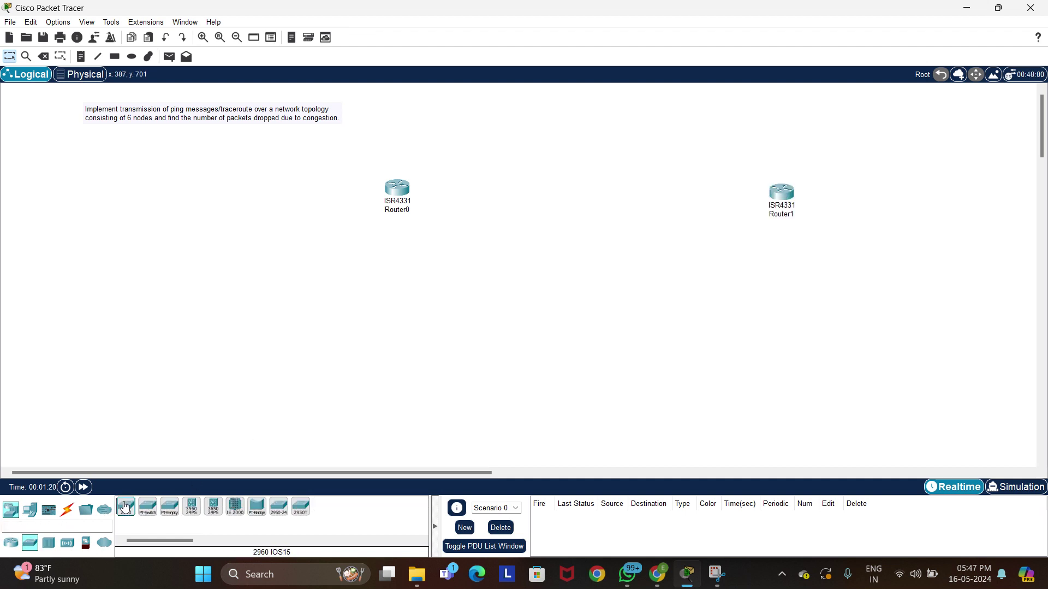
pyautogui.click(405, 281)
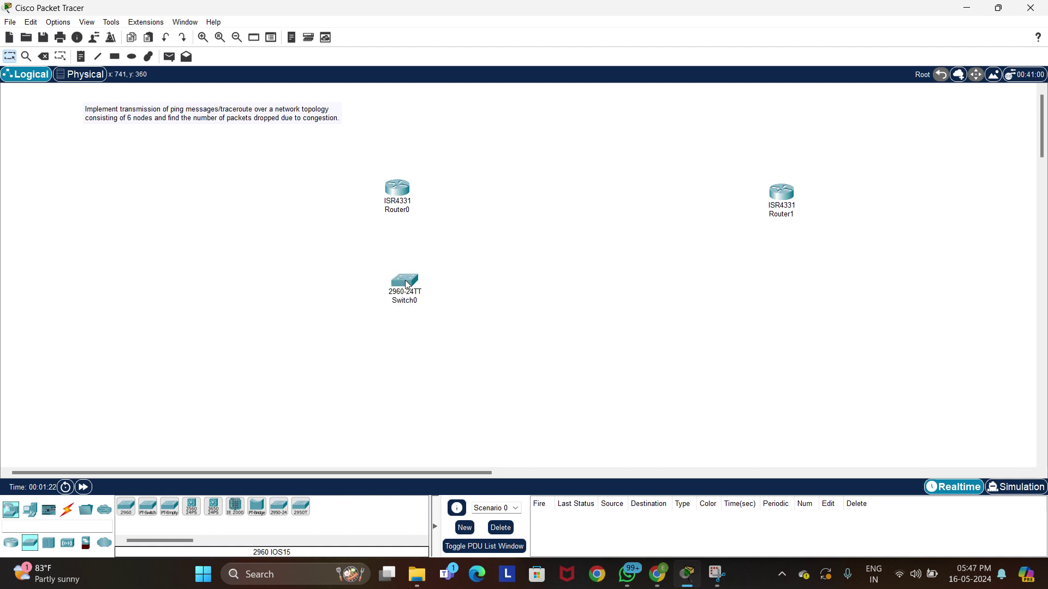
pyautogui.click(127, 512)
pyautogui.click(779, 275)
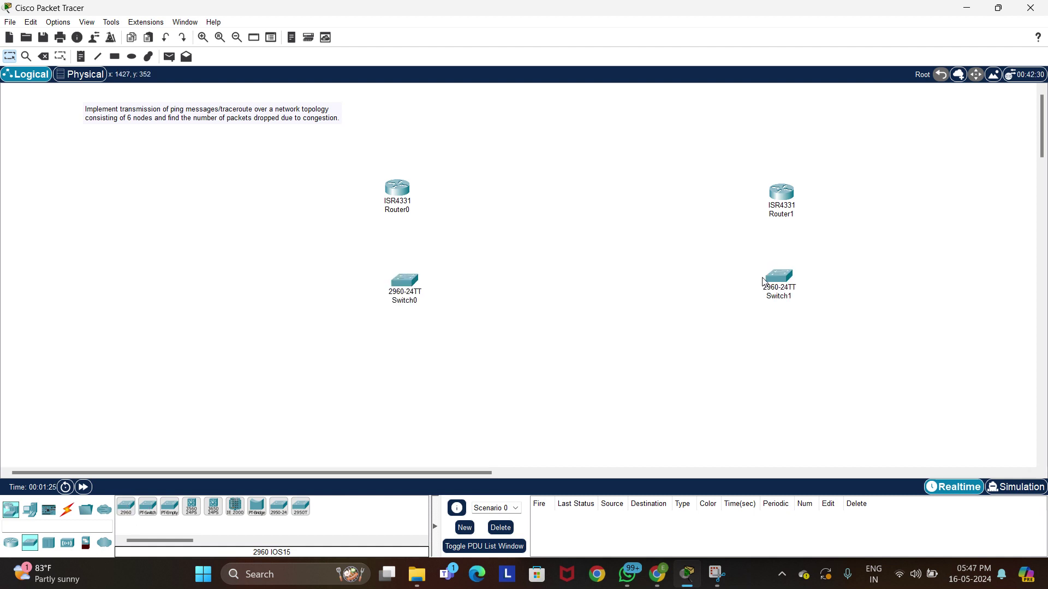
# Add four PCs to the workspace, two below Switch0 and two below Switch1.
pyautogui.click(32, 512)
pyautogui.click(125, 506)
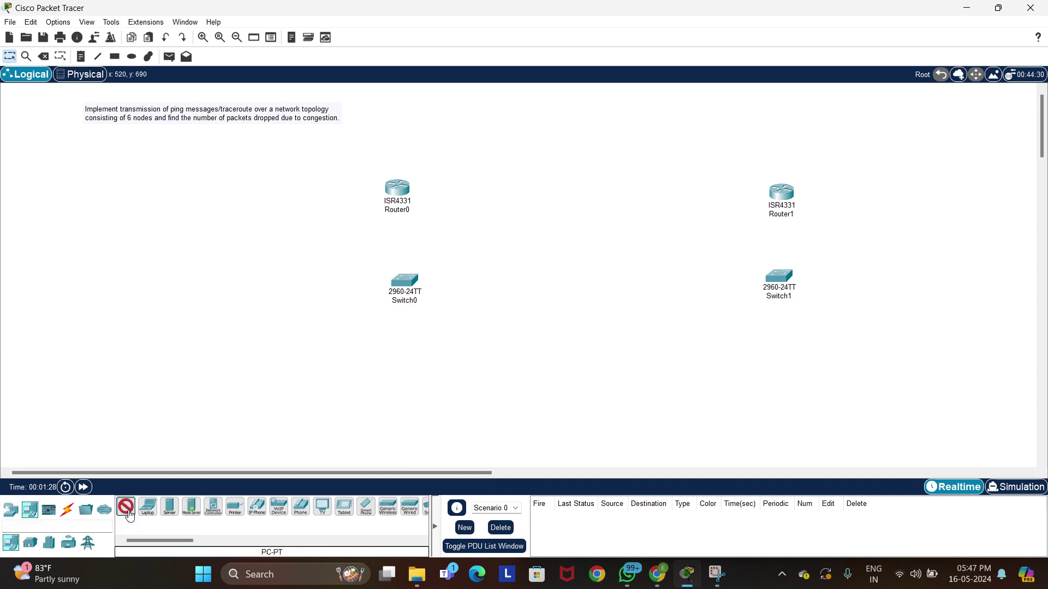
pyautogui.click(339, 366)
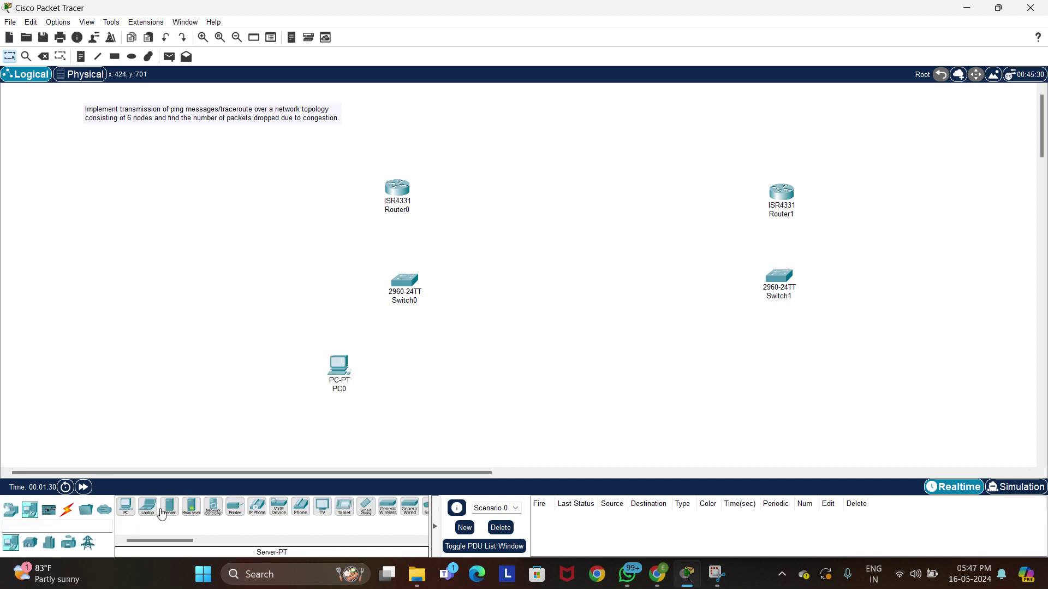
pyautogui.click(126, 510)
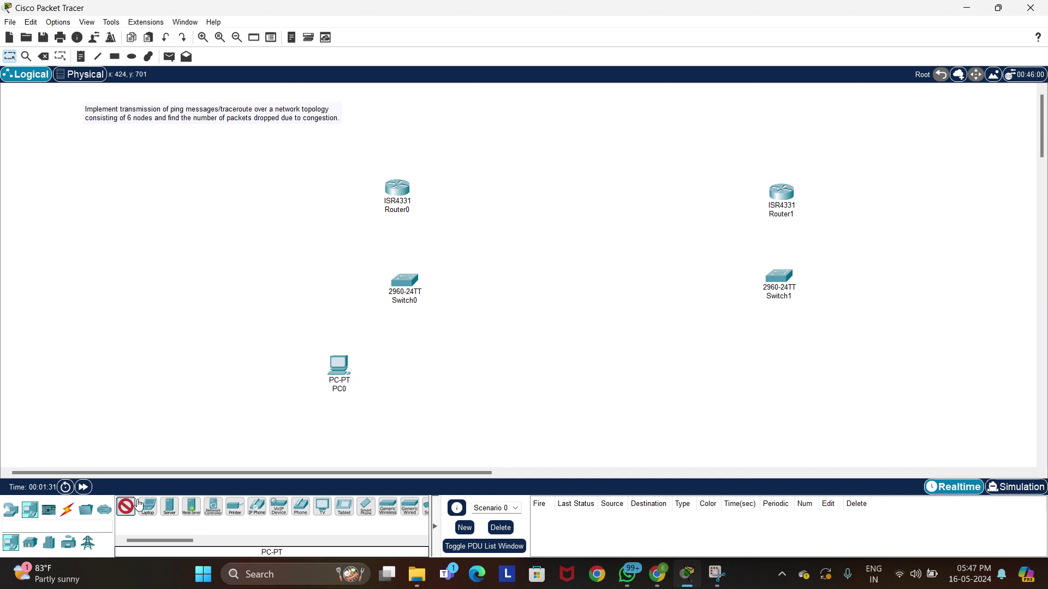
pyautogui.click(460, 366)
pyautogui.click(126, 506)
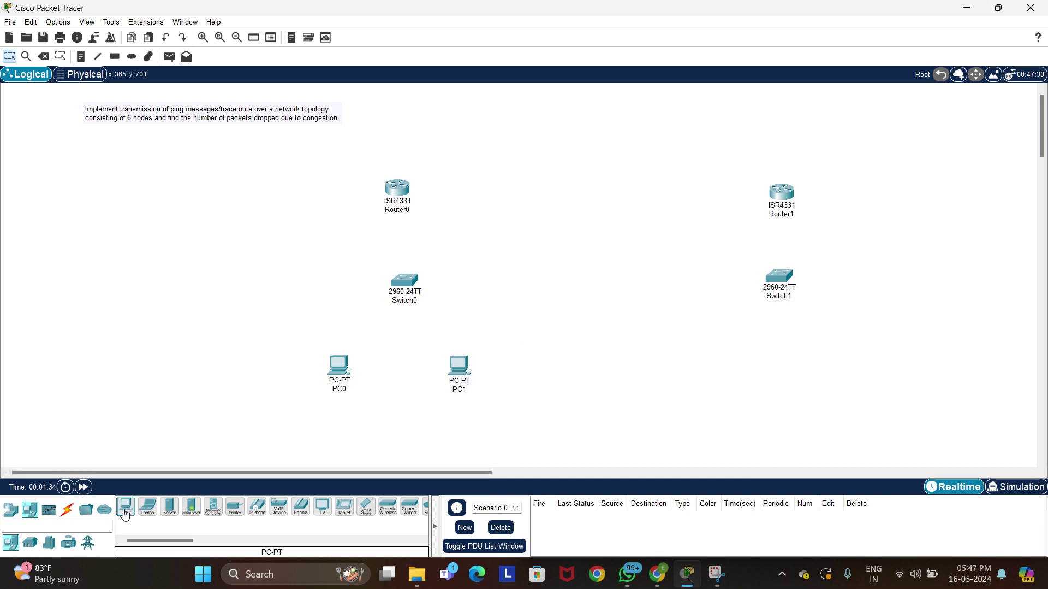
pyautogui.click(719, 369)
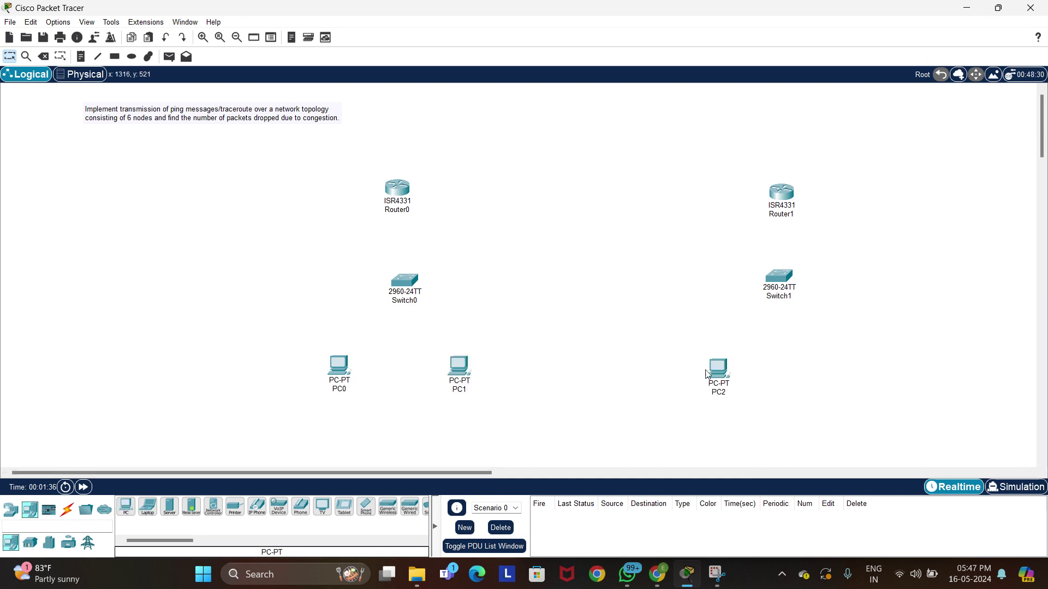
pyautogui.click(126, 506)
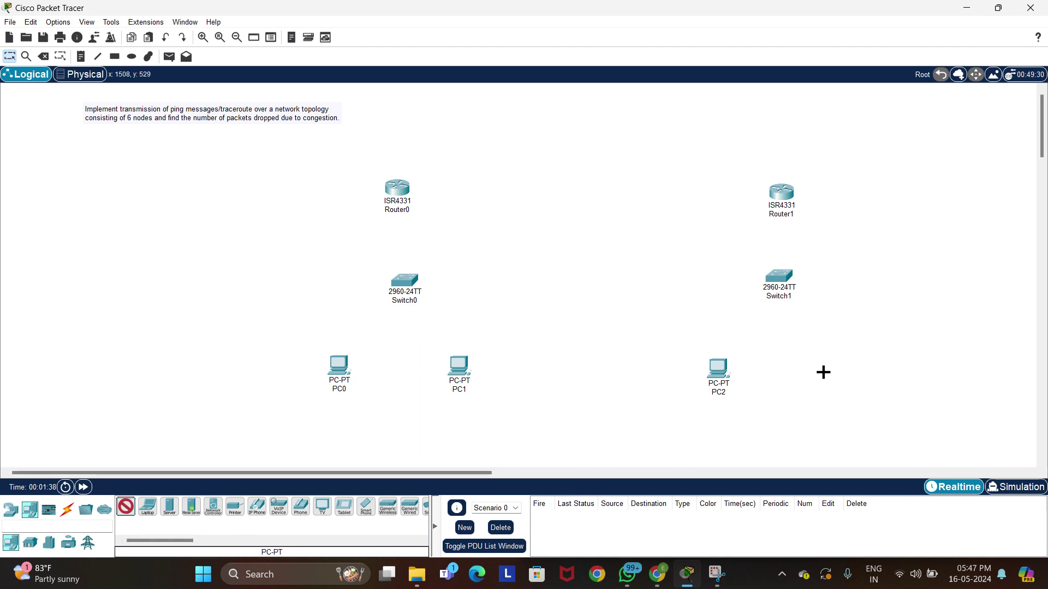
pyautogui.click(862, 363)
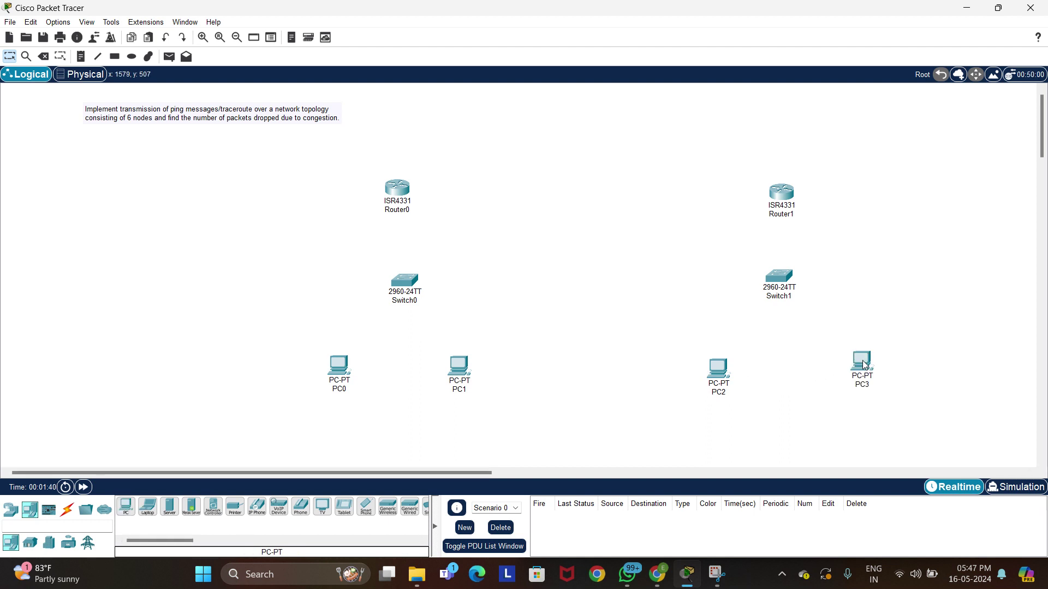
pyautogui.click(70, 513)
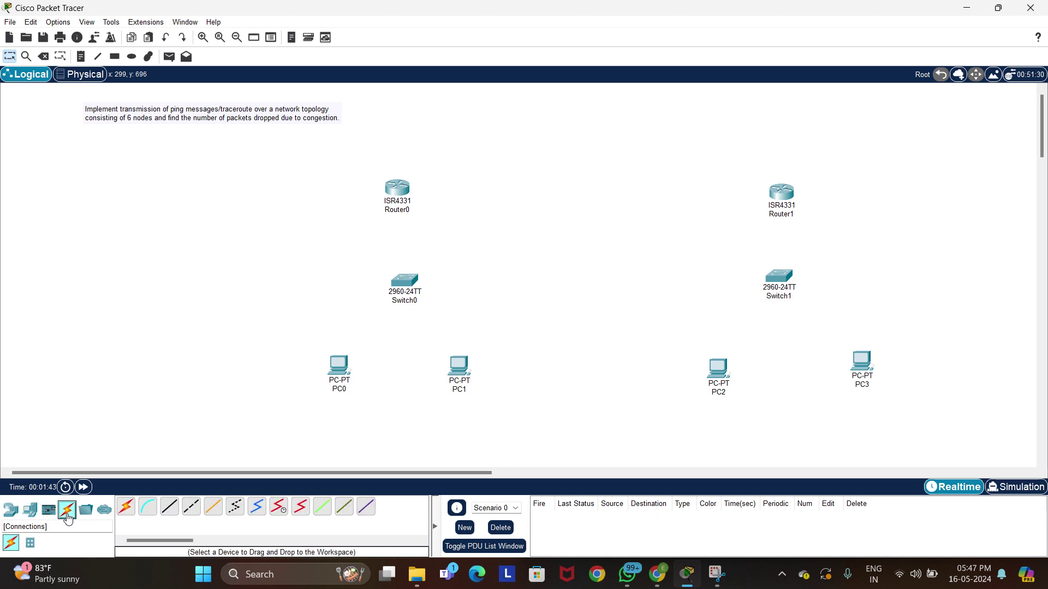
pyautogui.click(189, 516)
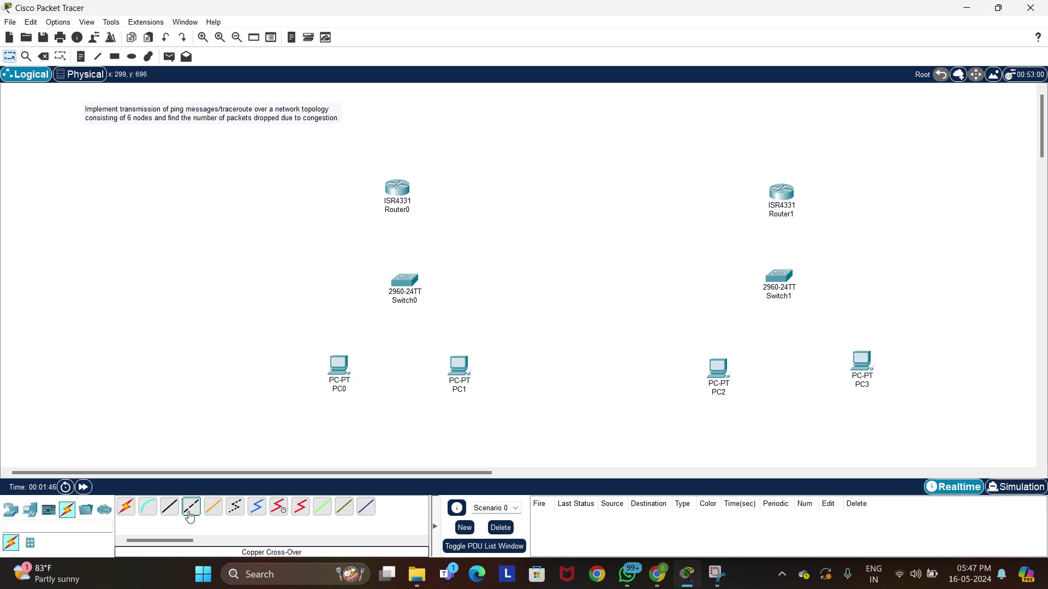
pyautogui.click(400, 192)
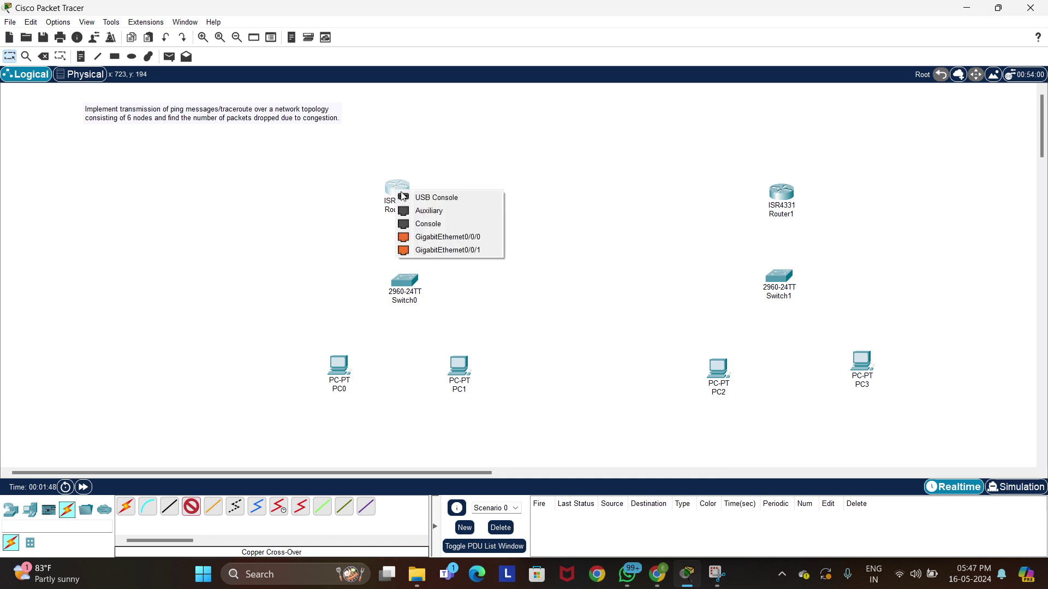
pyautogui.click(452, 238)
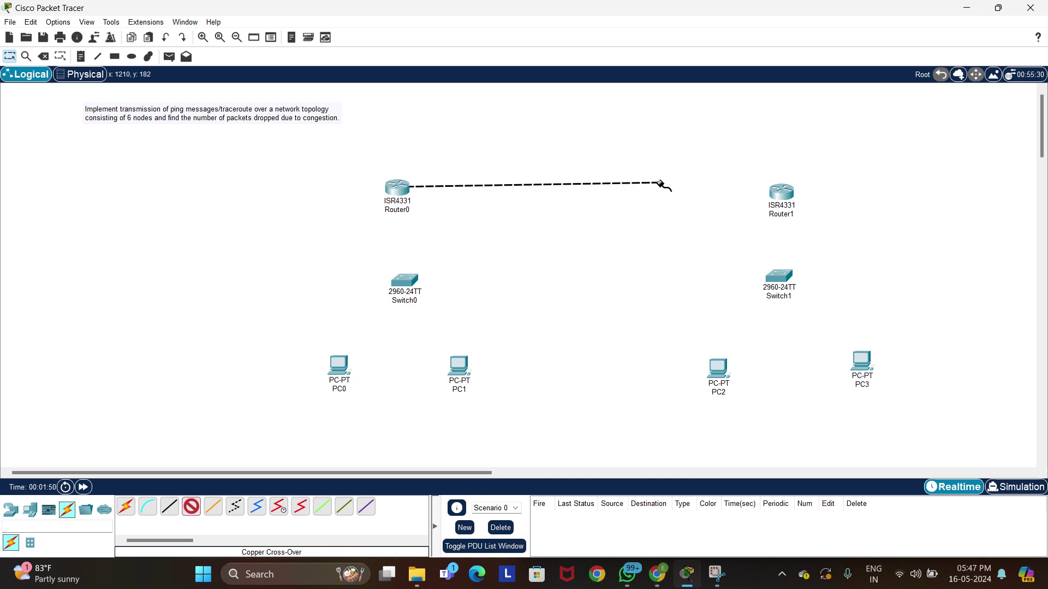
pyautogui.press('Escape')
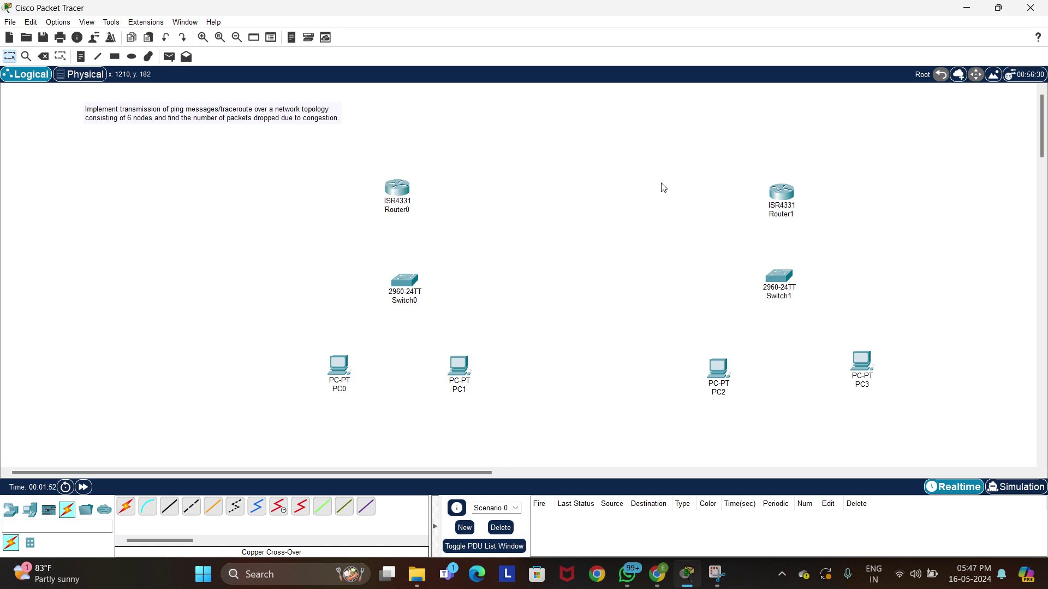
# Connect Router0's GigabitEthernet0/0/0 to Switch0's FastEthernet0/1 with a copper straight-through cable.
pyautogui.click(168, 517)
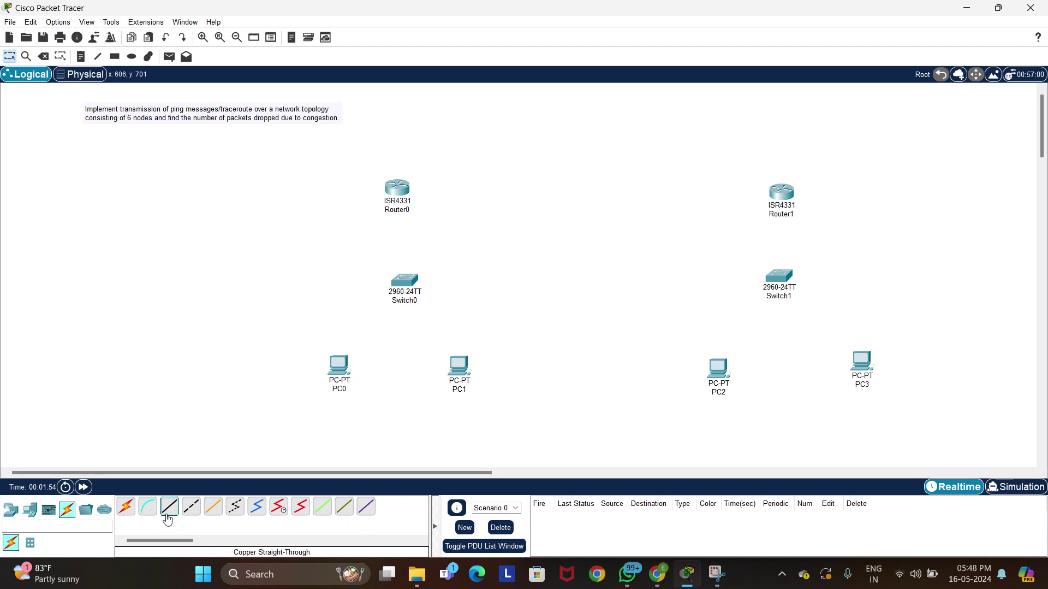
pyautogui.click(398, 195)
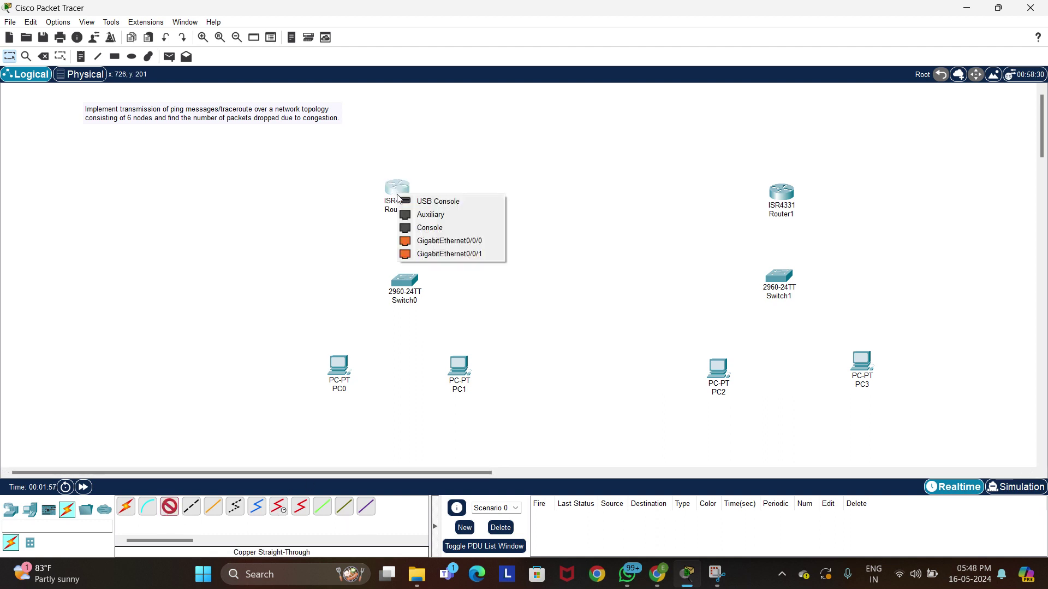
pyautogui.click(439, 240)
pyautogui.click(403, 280)
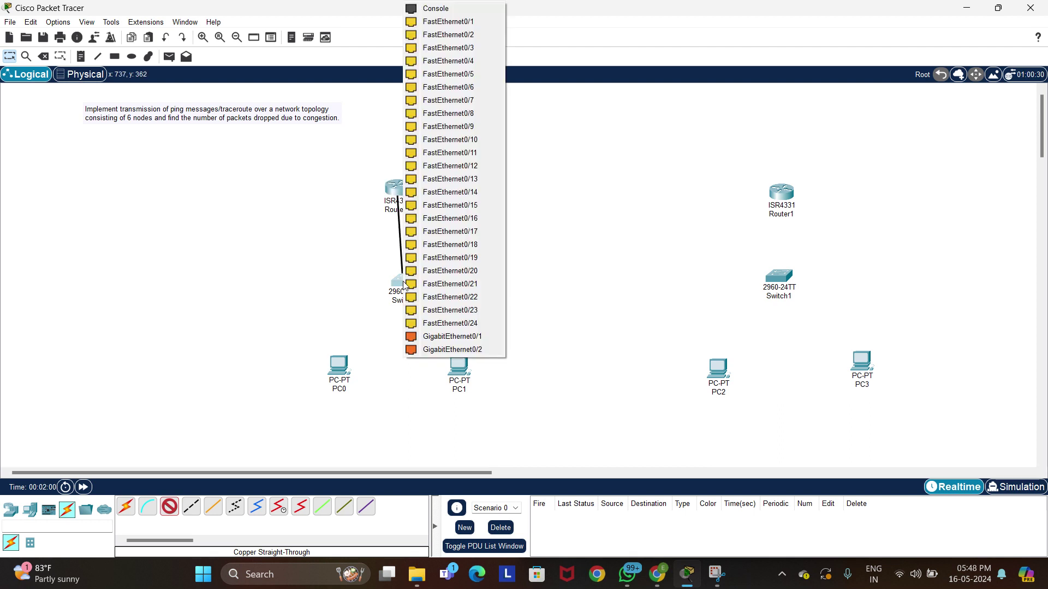
pyautogui.click(448, 22)
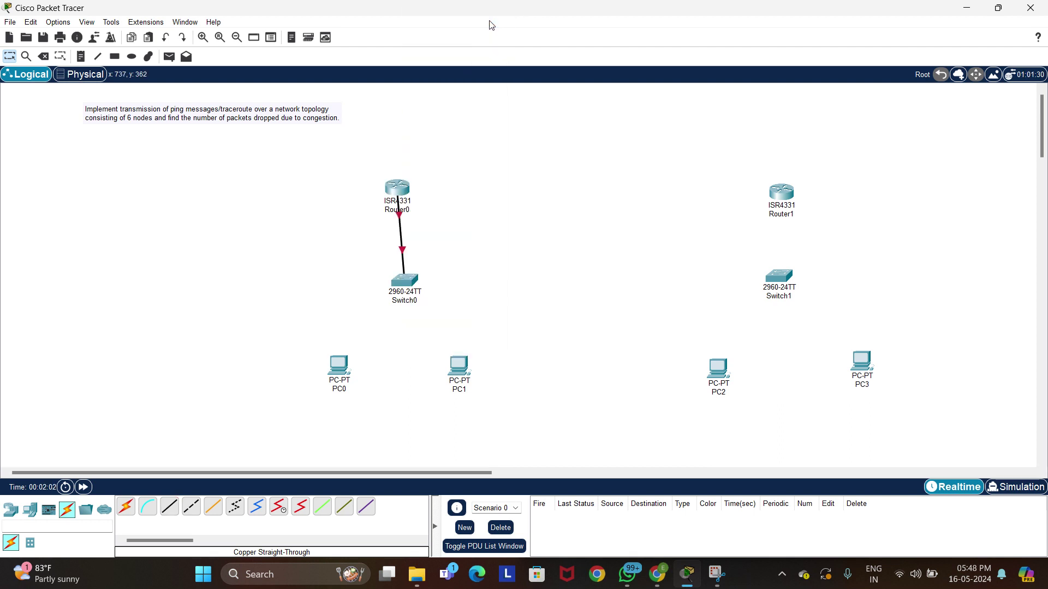
# Connect Router1's GigabitEthernet0/0/0 to Switch1's FastEthernet0/1 with a copper straight-through cable.
pyautogui.click(169, 507)
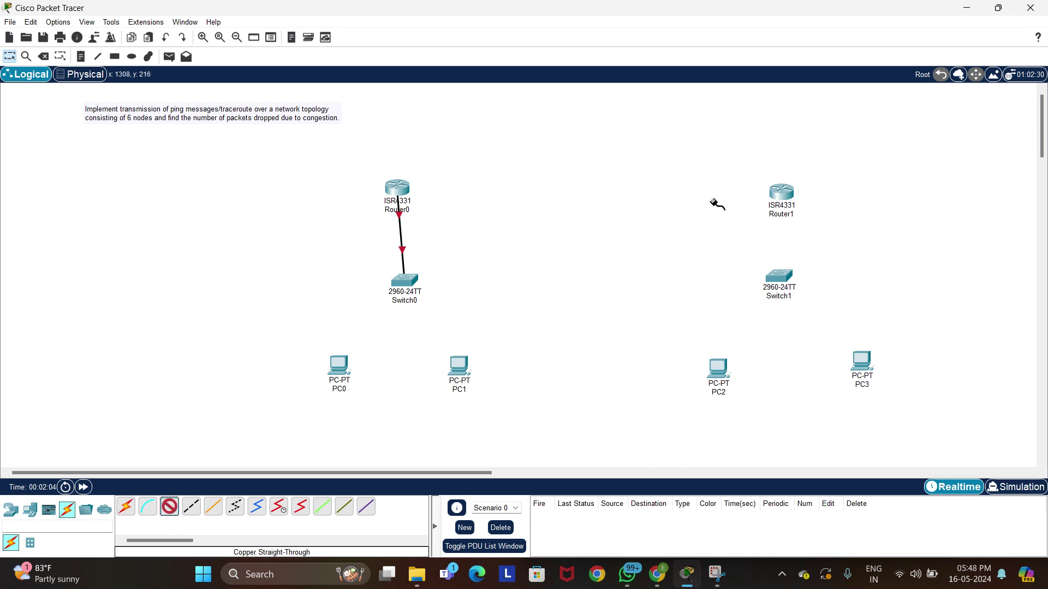
pyautogui.click(791, 202)
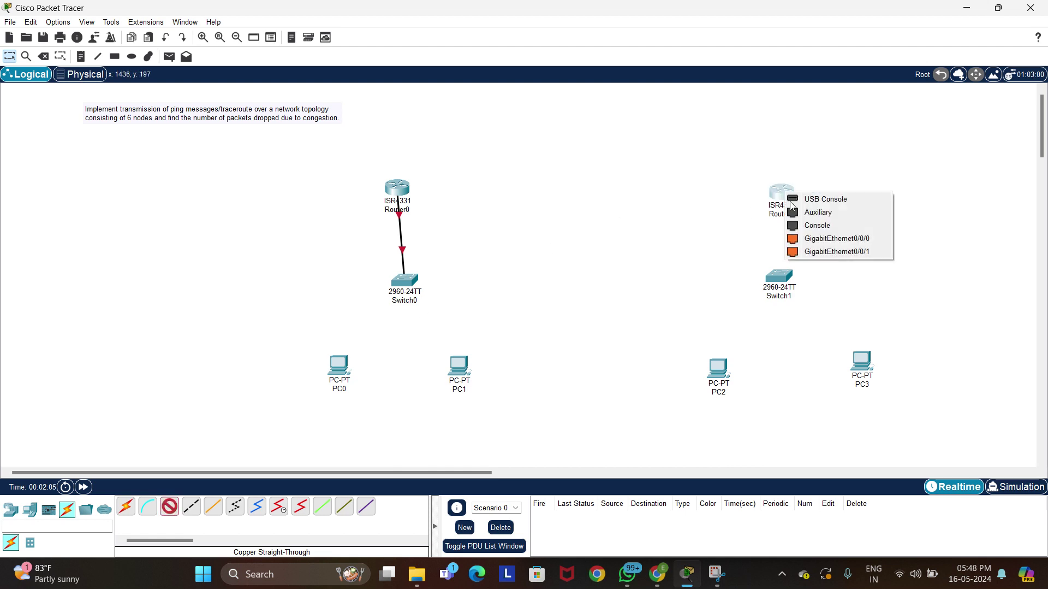
pyautogui.click(828, 239)
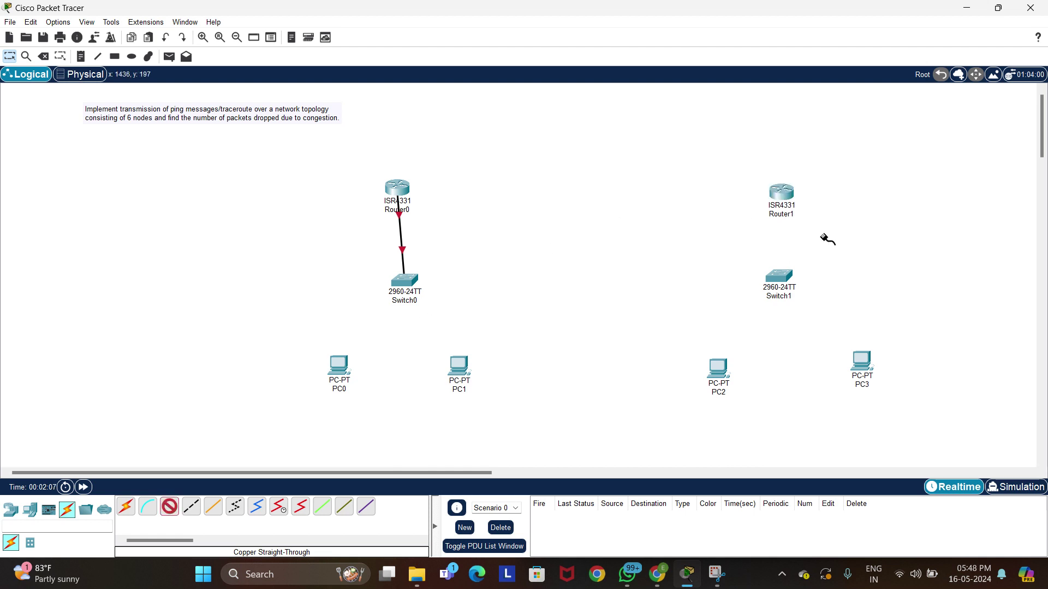
pyautogui.click(780, 276)
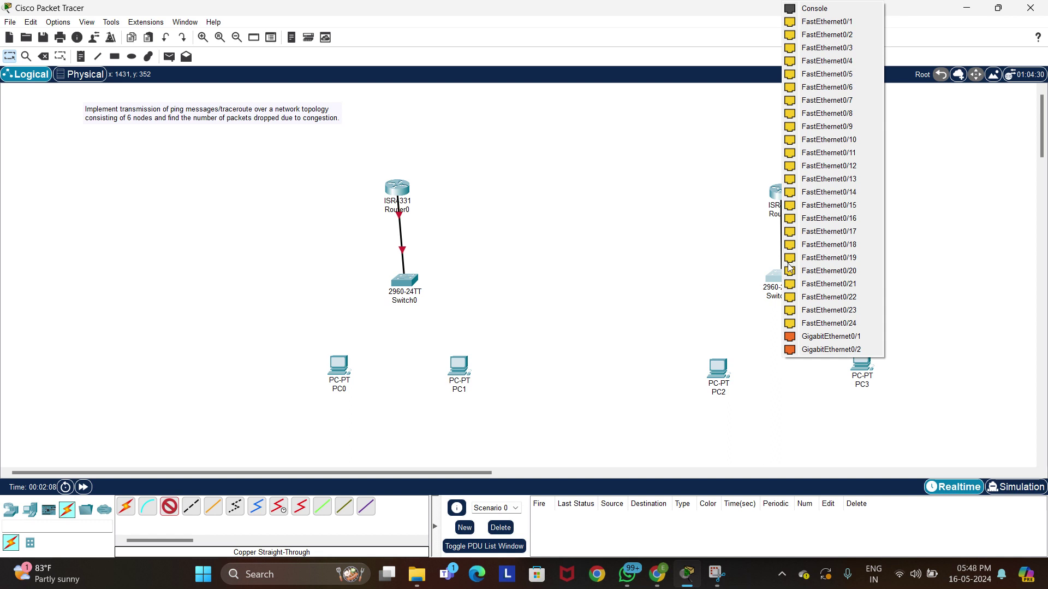
pyautogui.click(837, 24)
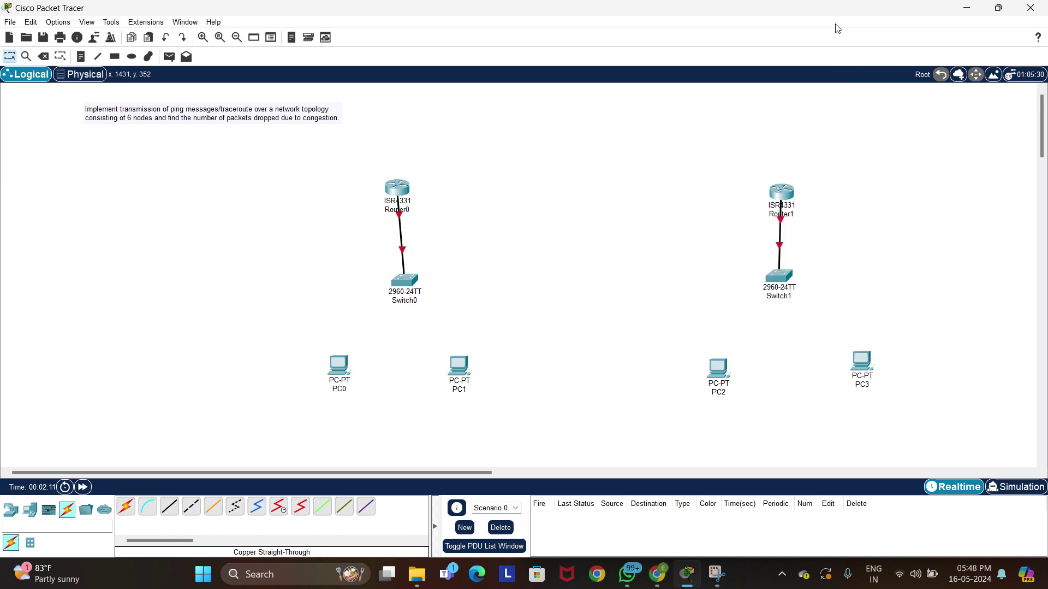
# Connect Switch0's FastEthernet0/2 to PC0's FastEthernet0 with a copper straight-through cable.
pyautogui.click(169, 506)
pyautogui.click(416, 292)
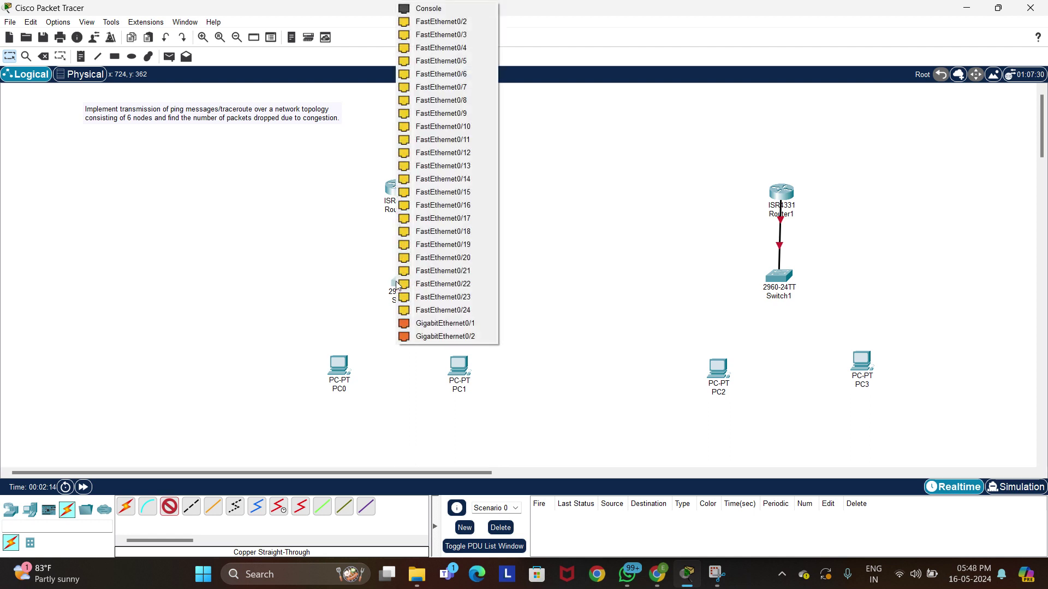
pyautogui.click(437, 21)
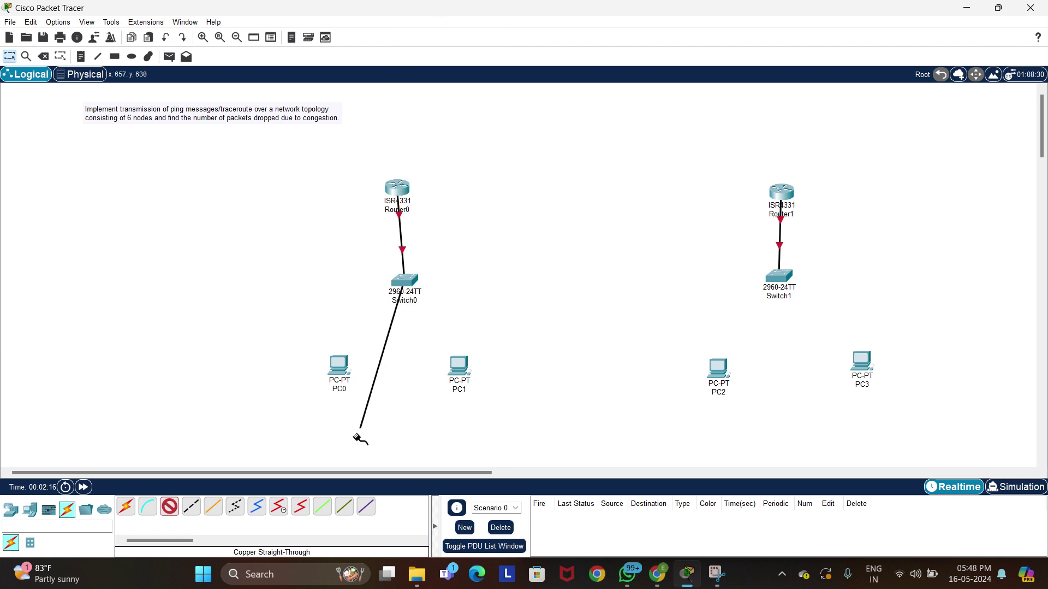
pyautogui.click(336, 364)
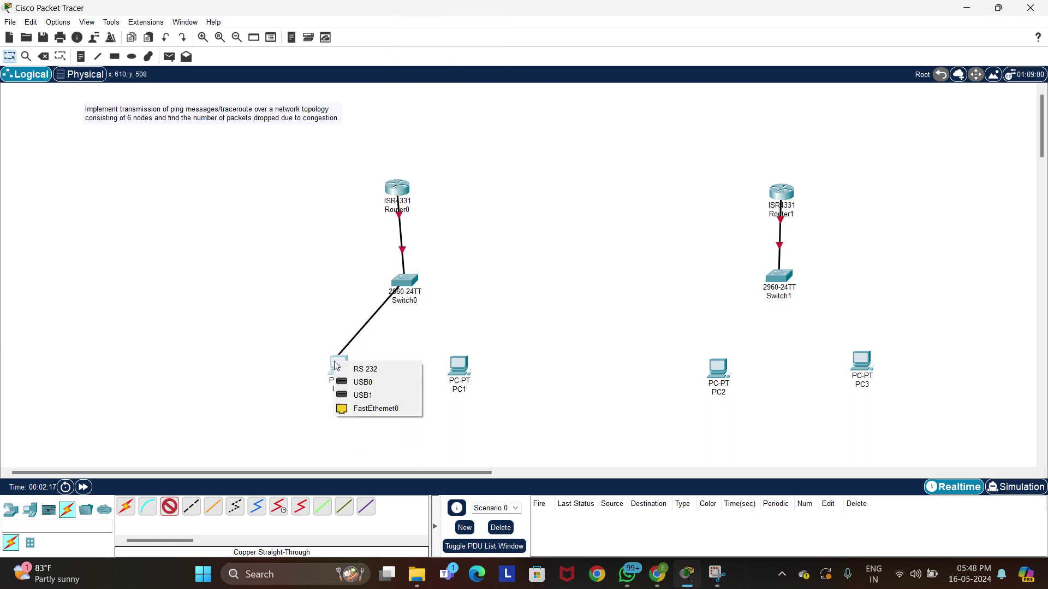
pyautogui.click(363, 408)
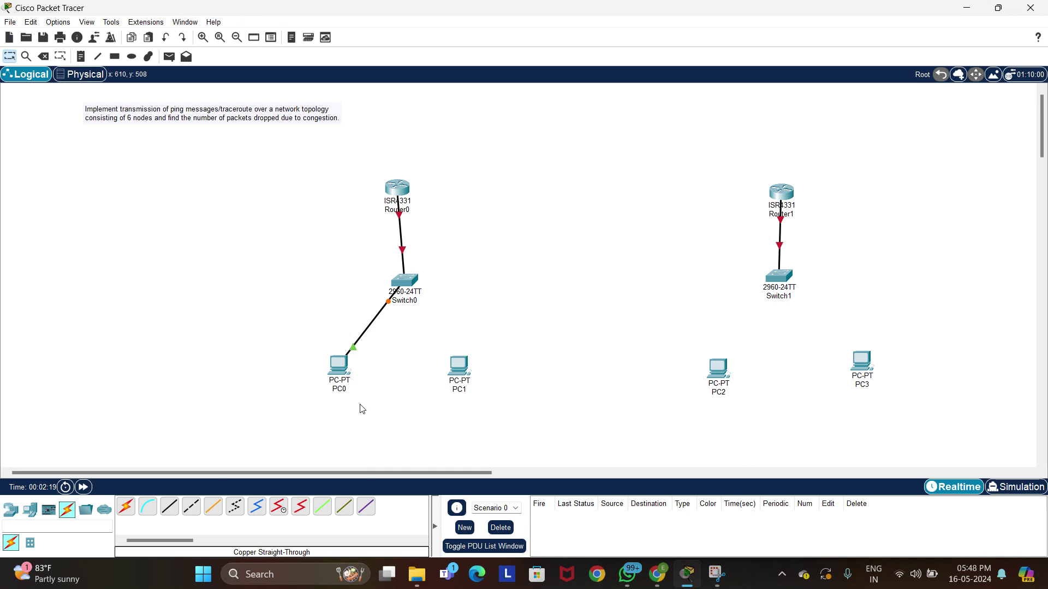
# Connect Switch0's FastEthernet0/3 to PC1's FastEthernet0 with a copper straight-through cable.
pyautogui.click(169, 506)
pyautogui.click(404, 285)
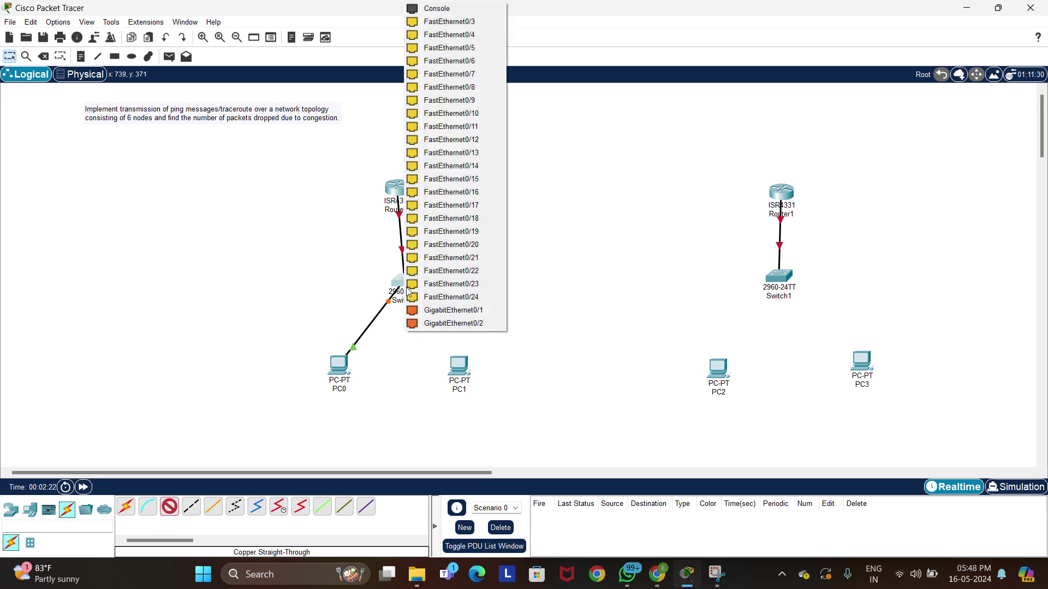
pyautogui.click(428, 23)
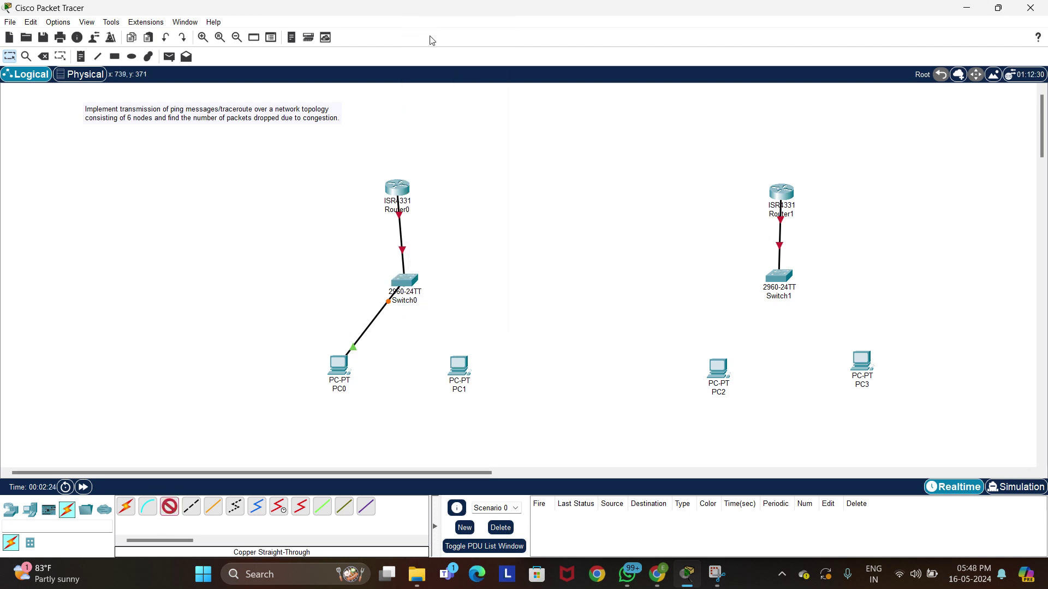
pyautogui.click(457, 370)
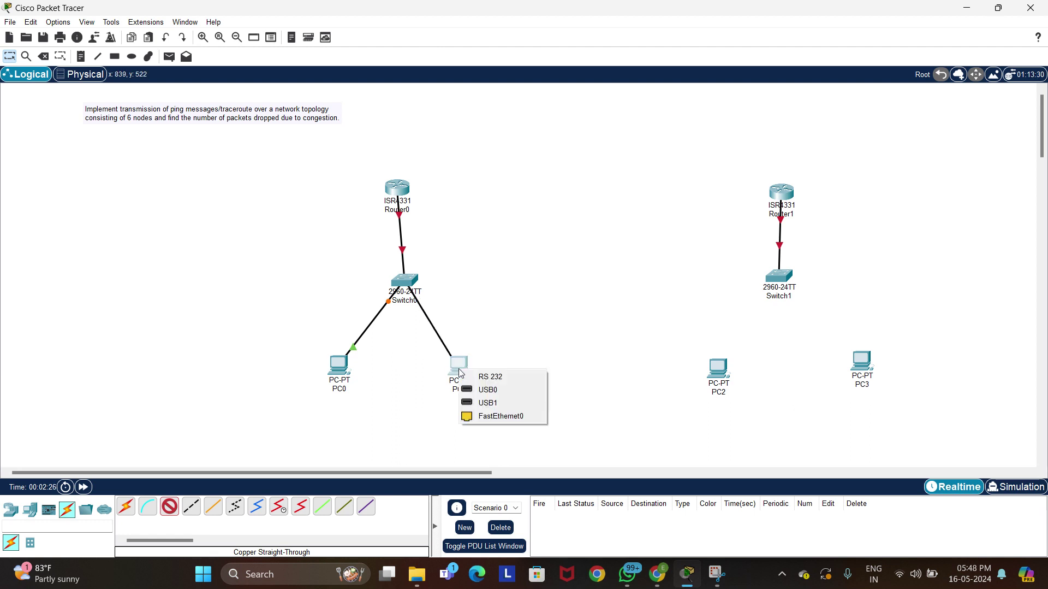
pyautogui.click(499, 415)
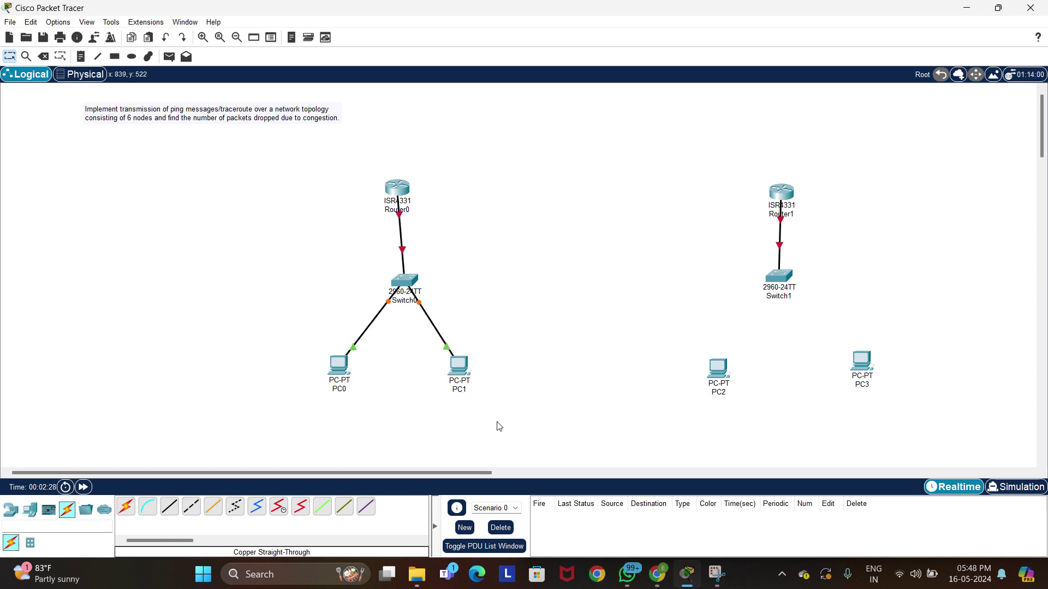
# Connect Switch1's FastEthernet0/2 to PC2's FastEthernet0 with a copper straight-through cable.
pyautogui.click(174, 514)
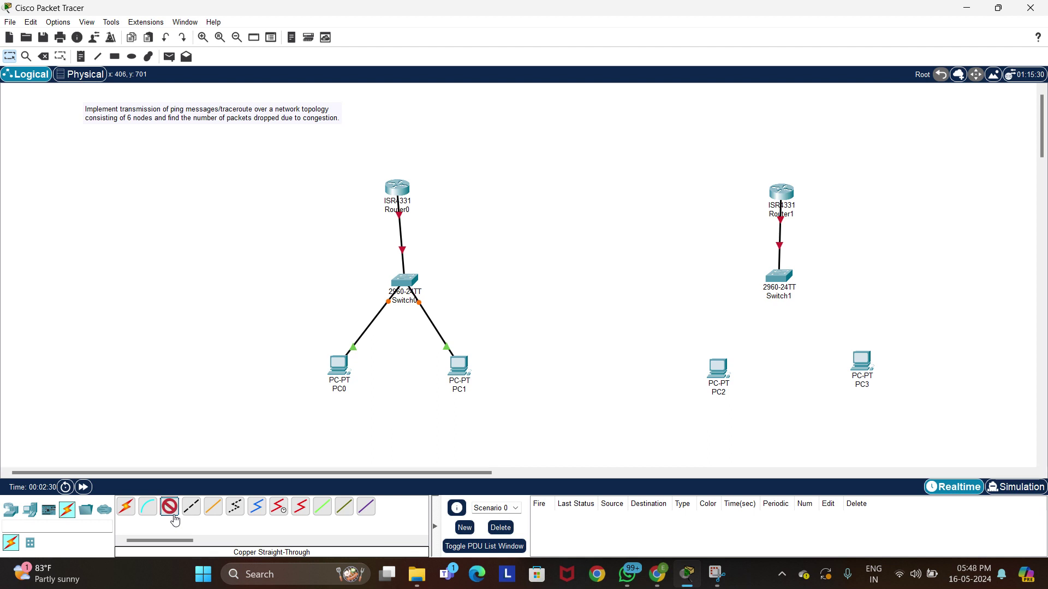
pyautogui.click(780, 276)
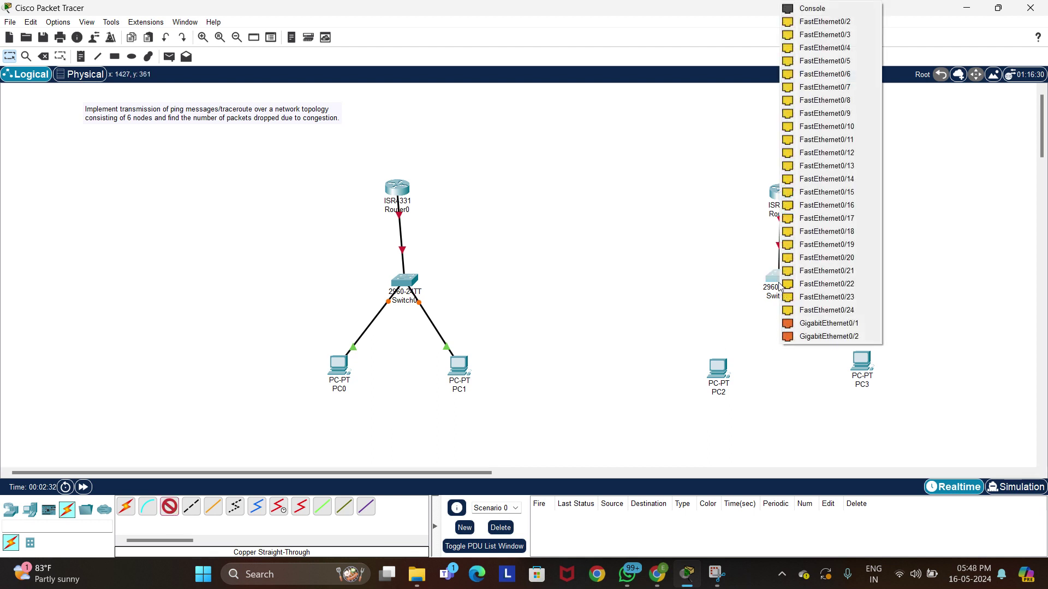
pyautogui.click(819, 21)
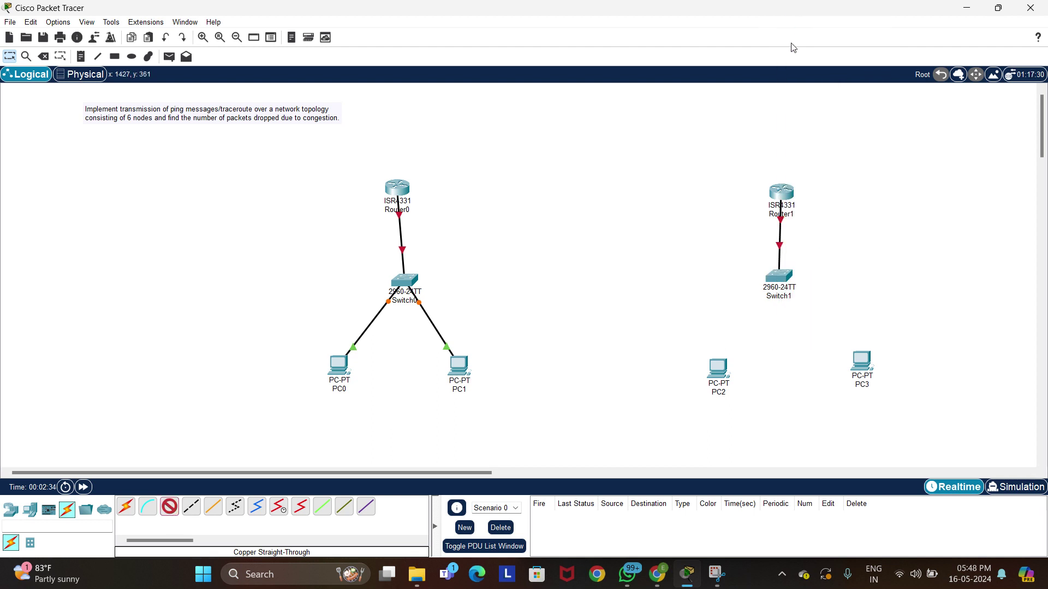
pyautogui.click(719, 367)
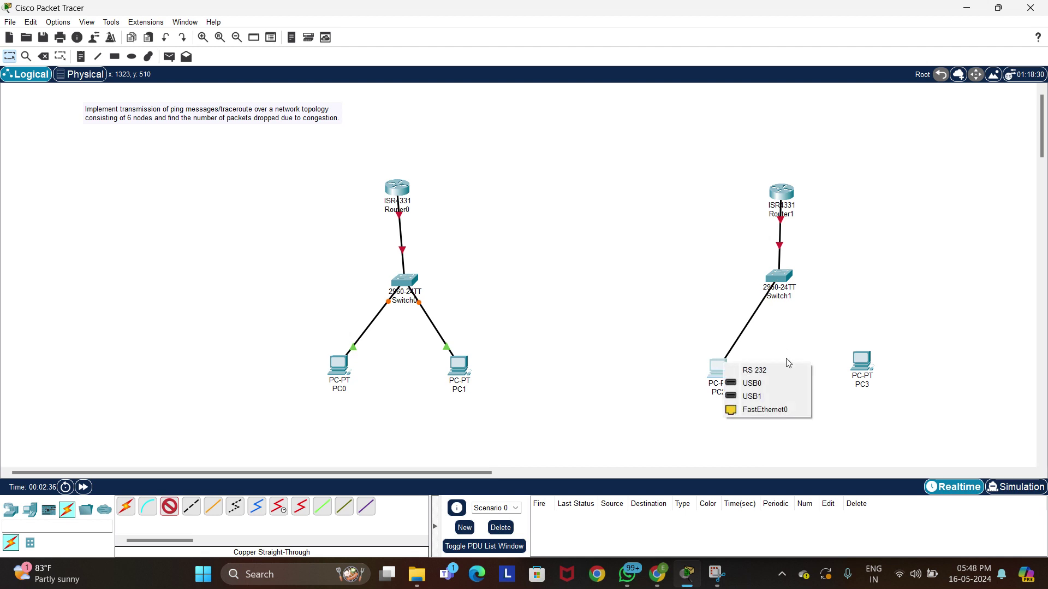
pyautogui.click(767, 409)
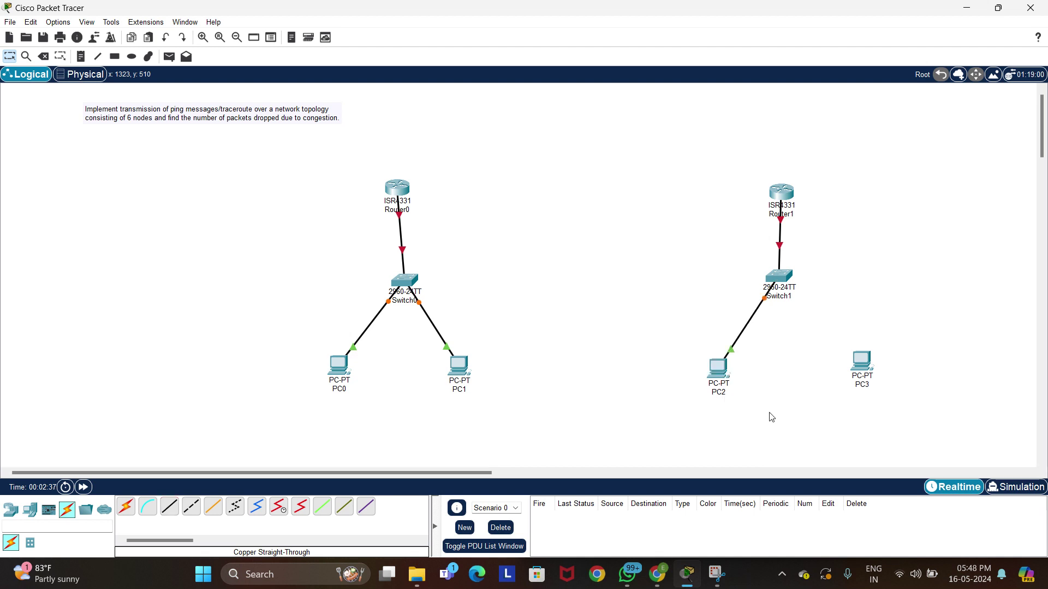
# Connect Switch1's FastEthernet0/3 to PC3's FastEthernet0 with a copper straight-through cable.
pyautogui.click(169, 506)
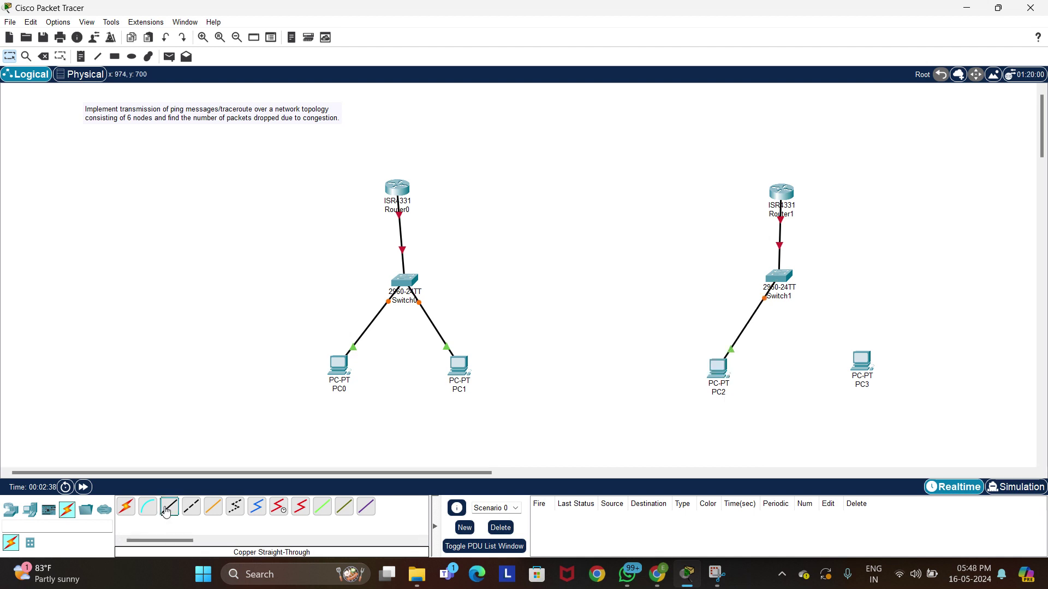
pyautogui.click(779, 276)
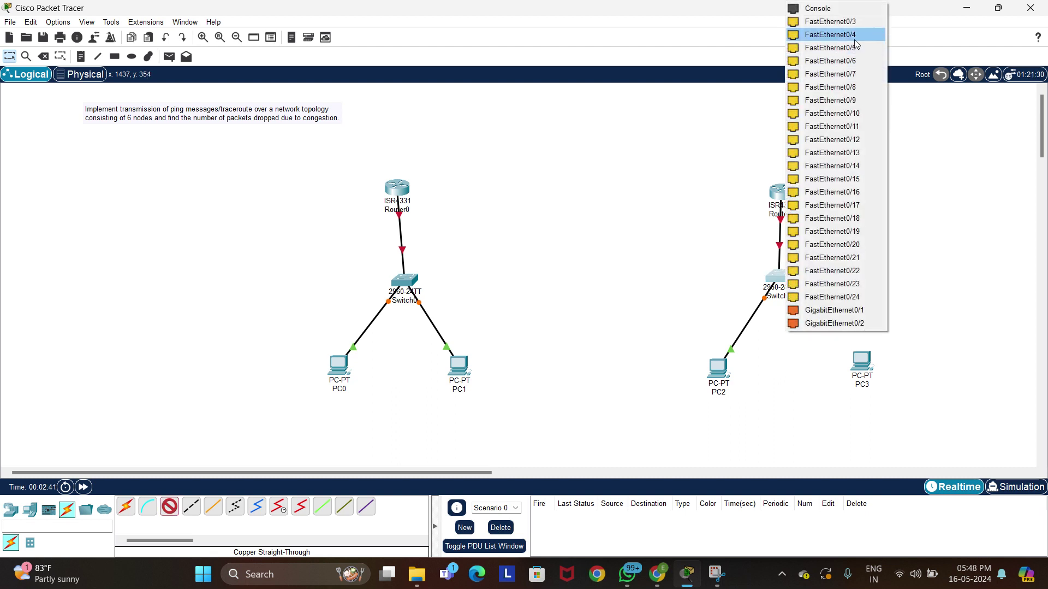
pyautogui.click(852, 23)
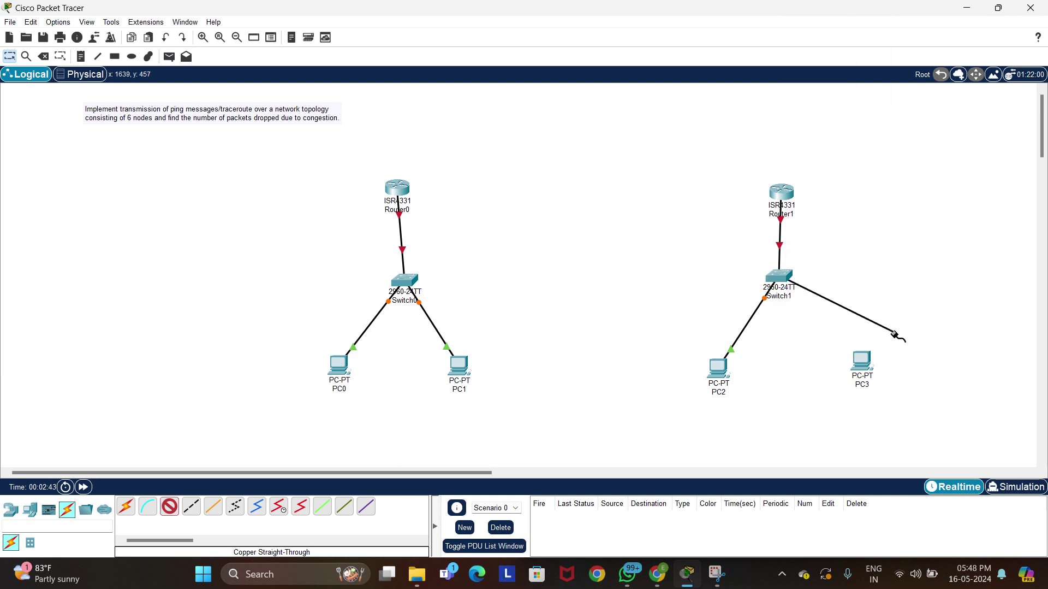
pyautogui.click(862, 361)
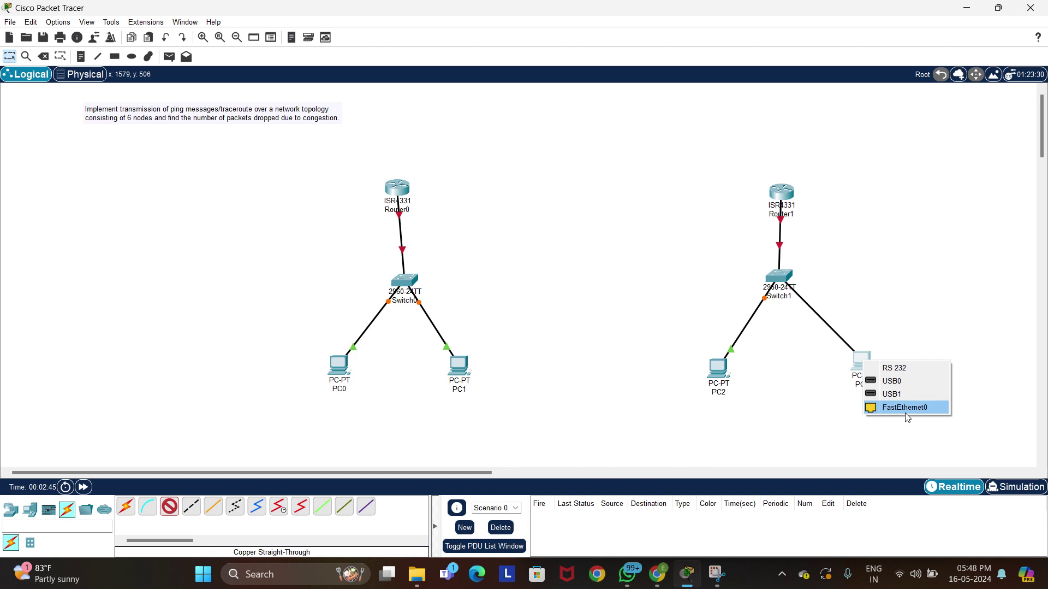
pyautogui.click(906, 407)
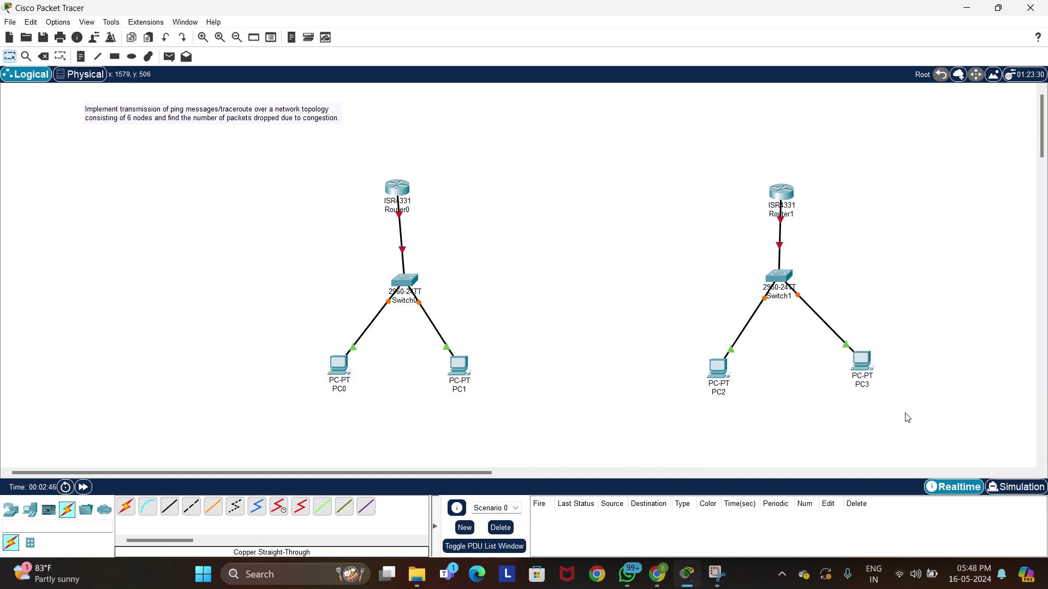
# Connect Router0's GigabitEthernet0/0/1 to Router1's GigabitEthernet0/0/1 with a copper cross-over cable.
pyautogui.click(199, 514)
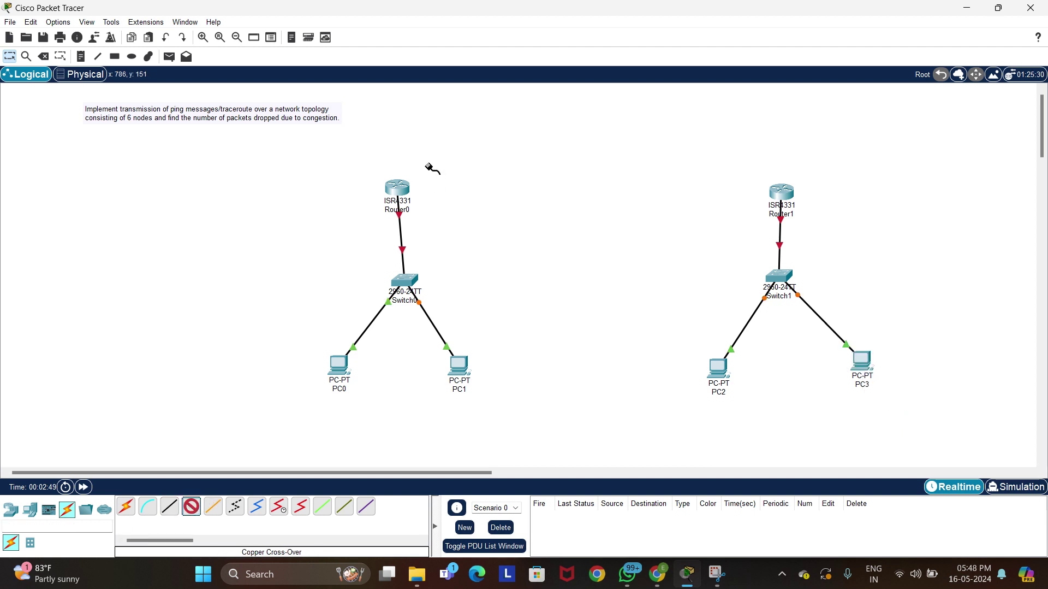
pyautogui.click(402, 187)
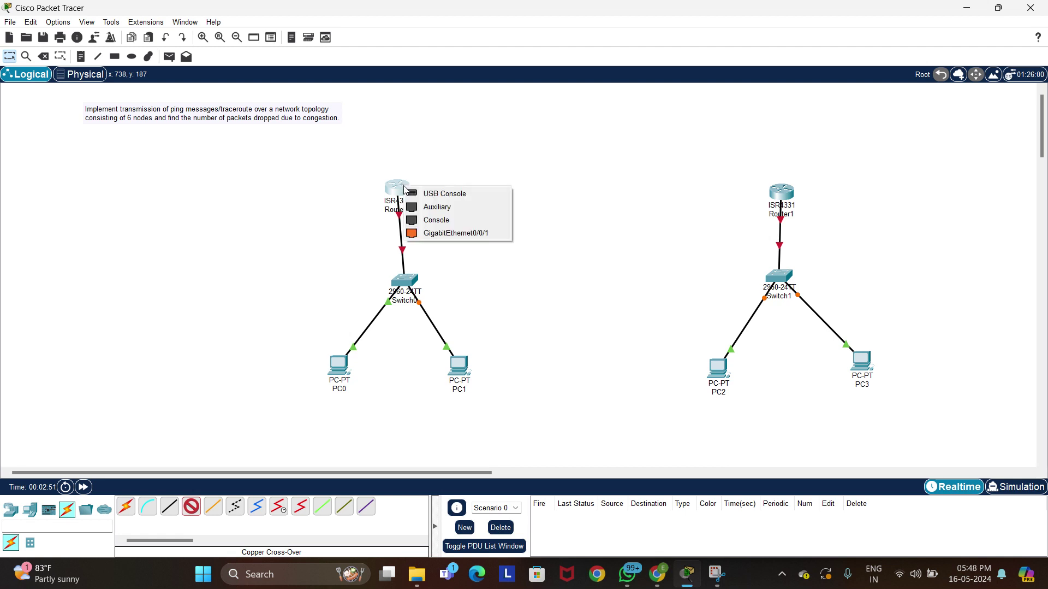
pyautogui.click(451, 235)
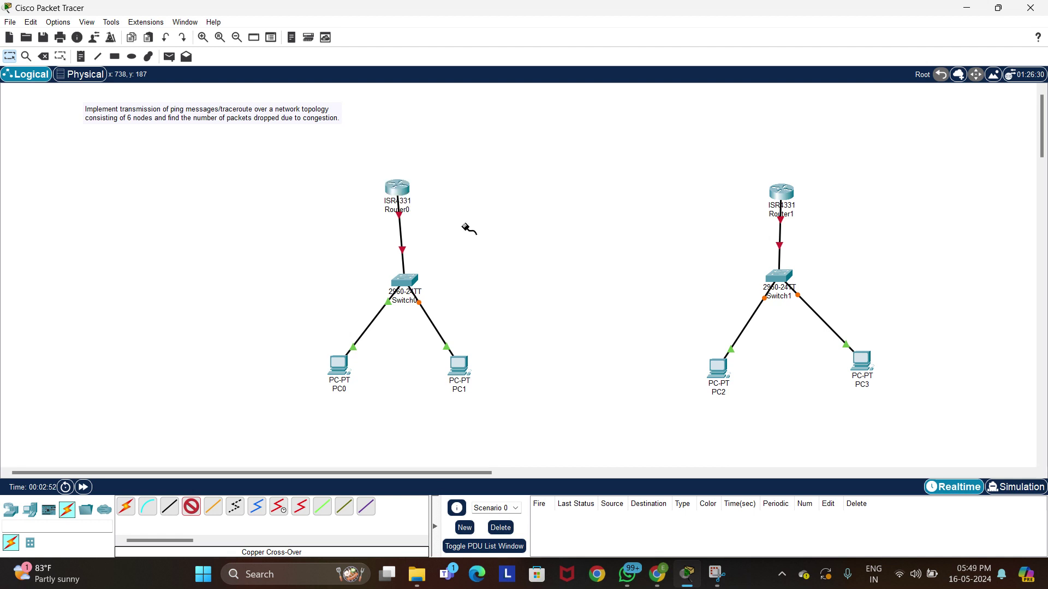
pyautogui.click(777, 197)
pyautogui.click(826, 246)
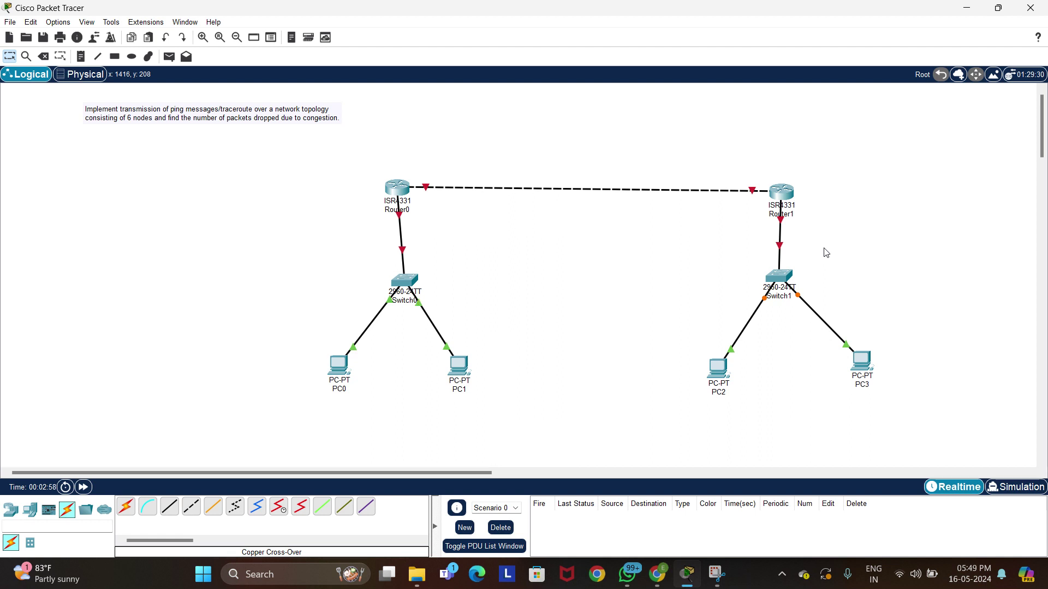
# Assign Router0's GigabitEthernet0/0/0 the IPv4 address 192.168.1.1 with subnet mask 255.255.255.0.
pyautogui.click(396, 187)
pyautogui.click(430, 106)
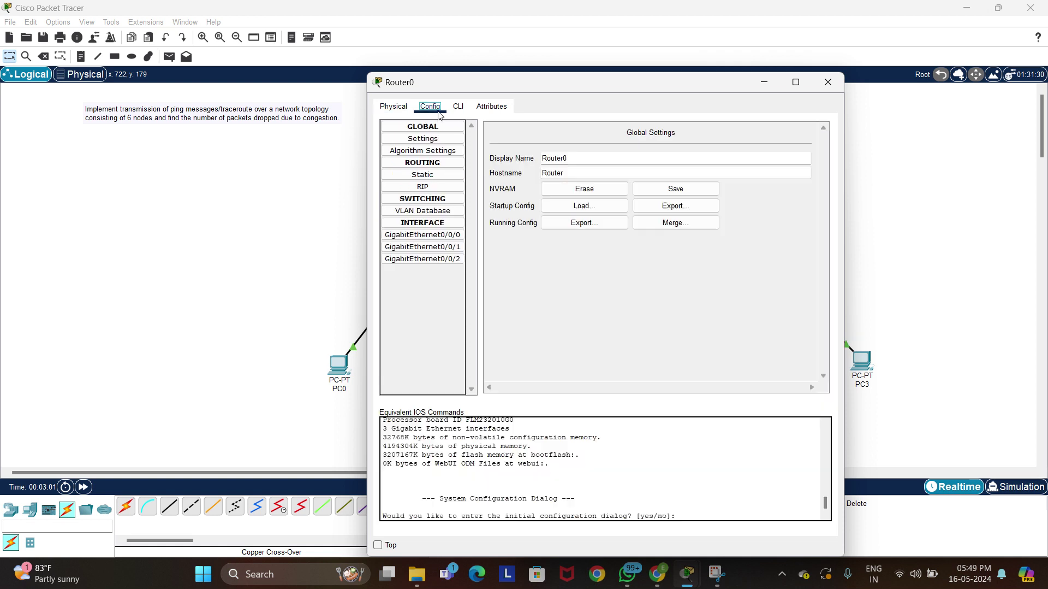
pyautogui.click(436, 236)
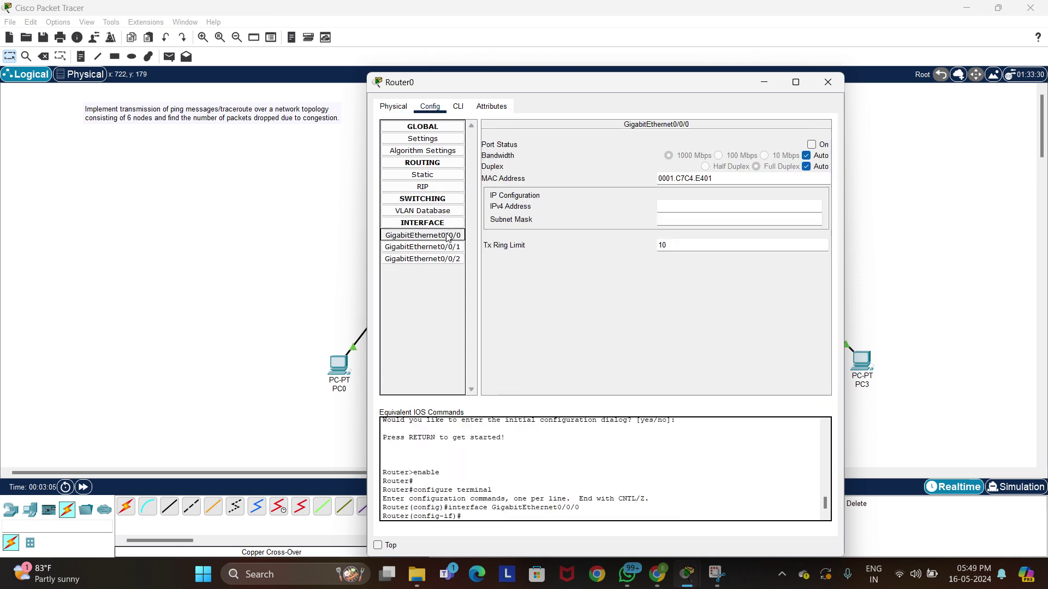
pyautogui.click(691, 207)
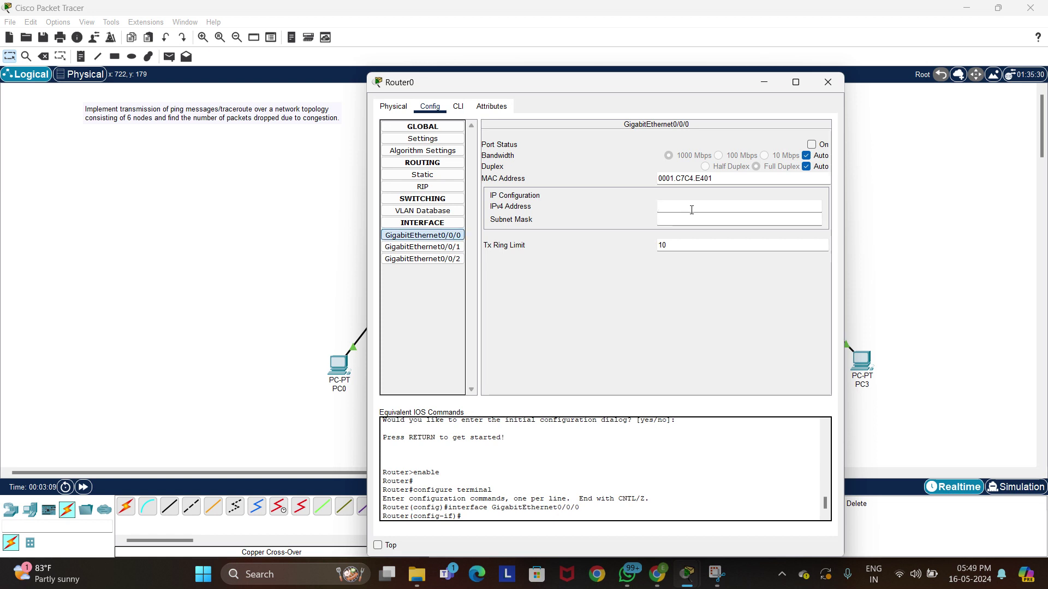
pyautogui.write('192.168')
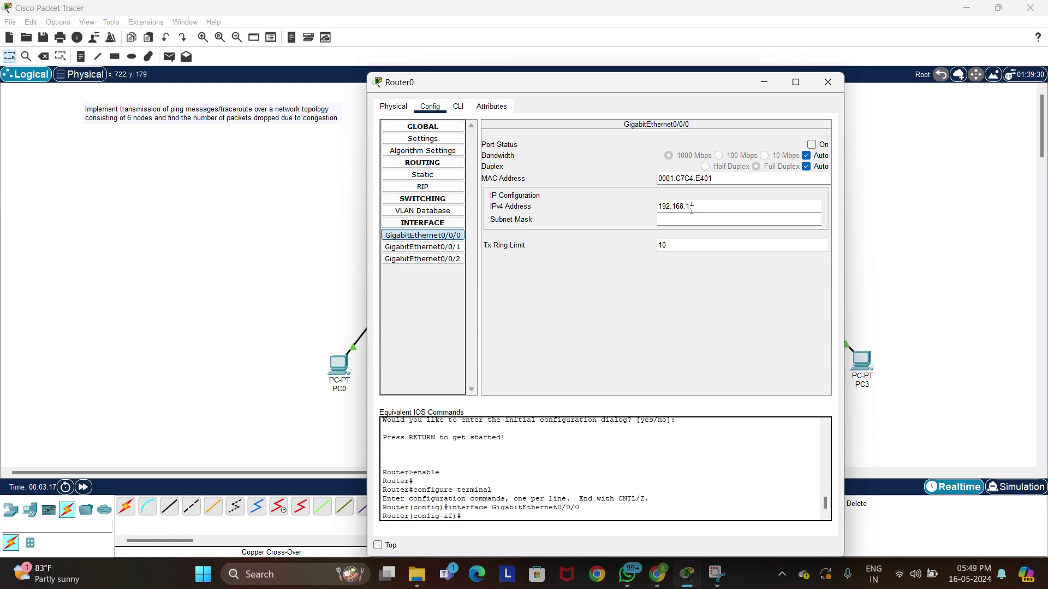
pyautogui.write('.1.1')
pyautogui.press('Return')
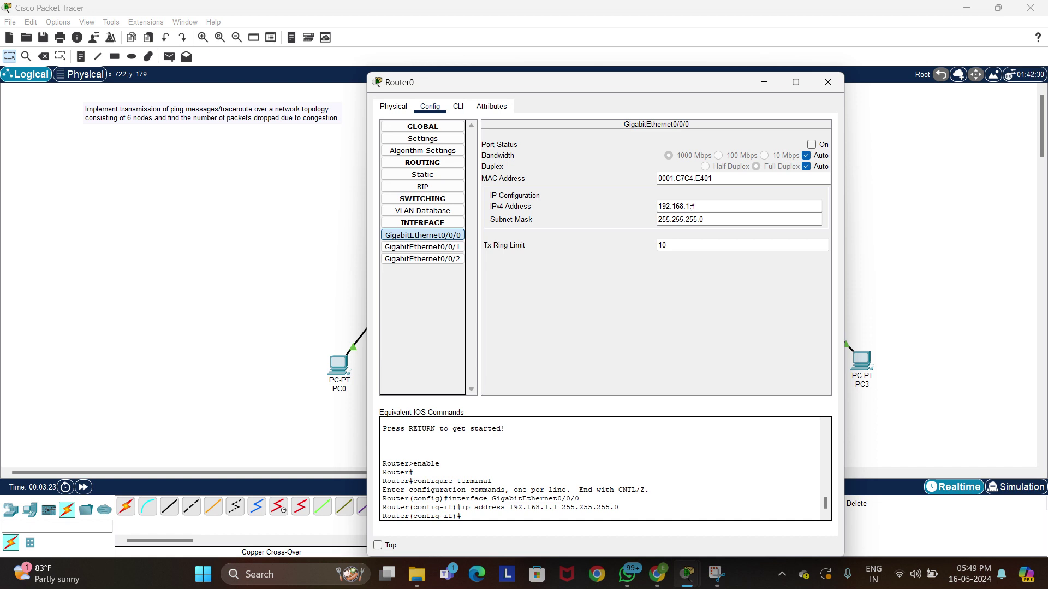
# Turn on Router0's GigabitEthernet0/0/0 port, switch off its automatic duplex setting, and close the router's configuration.
pyautogui.click(812, 144)
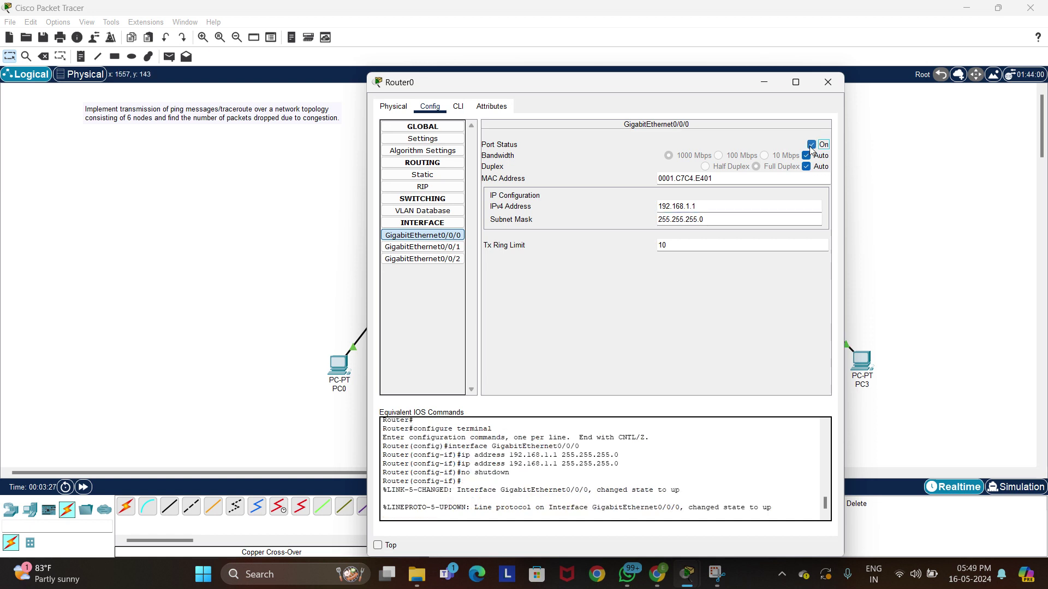
pyautogui.click(806, 166)
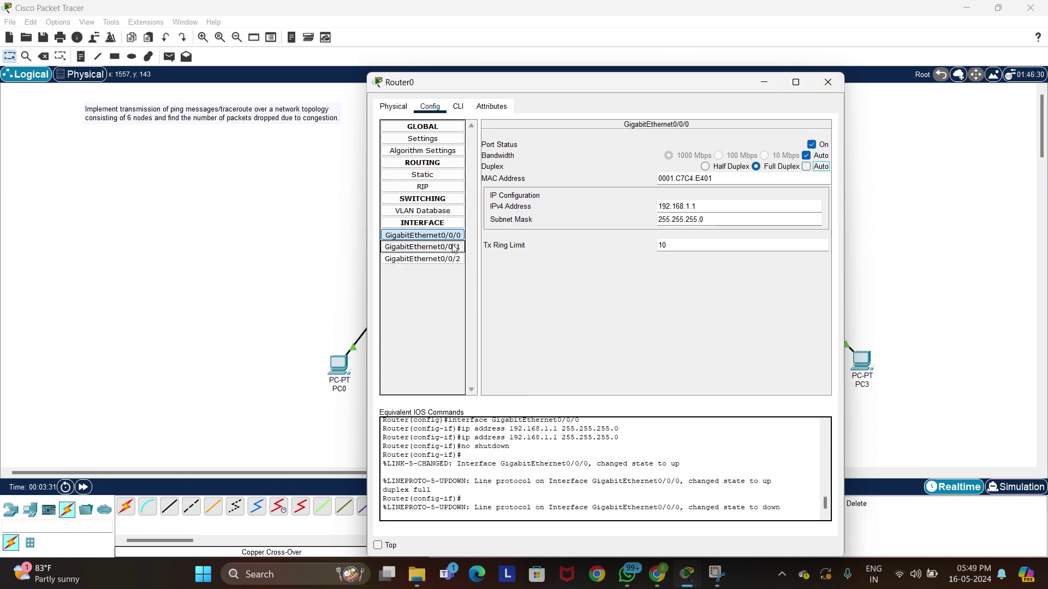
pyautogui.click(829, 83)
# Assign Router1's GigabitEthernet0/0/0 the IPv4 address 192.168.2.1 with subnet mask 255.255.255.0.
pyautogui.click(782, 191)
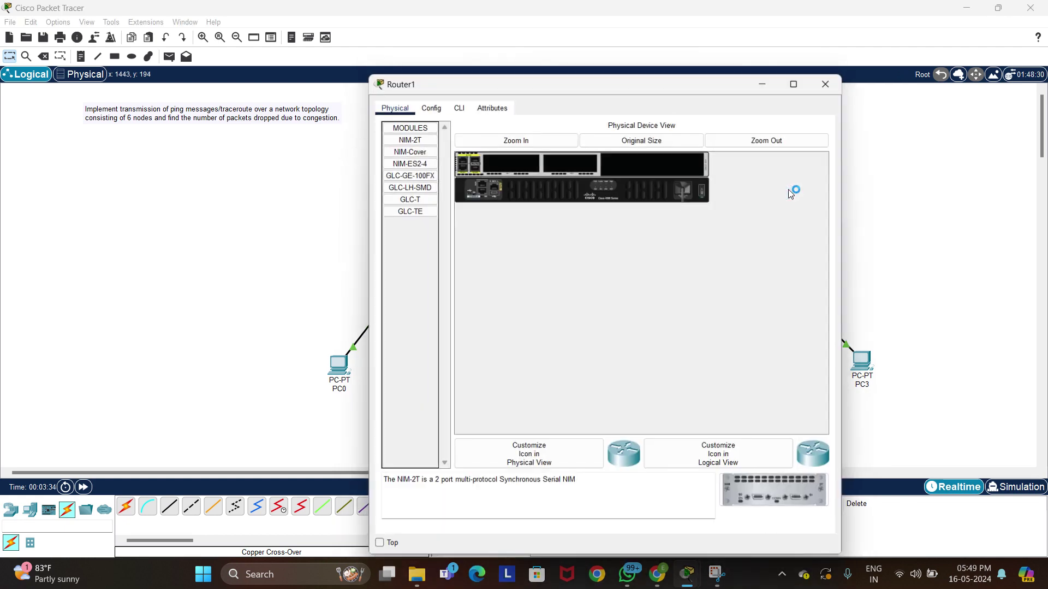
pyautogui.click(430, 107)
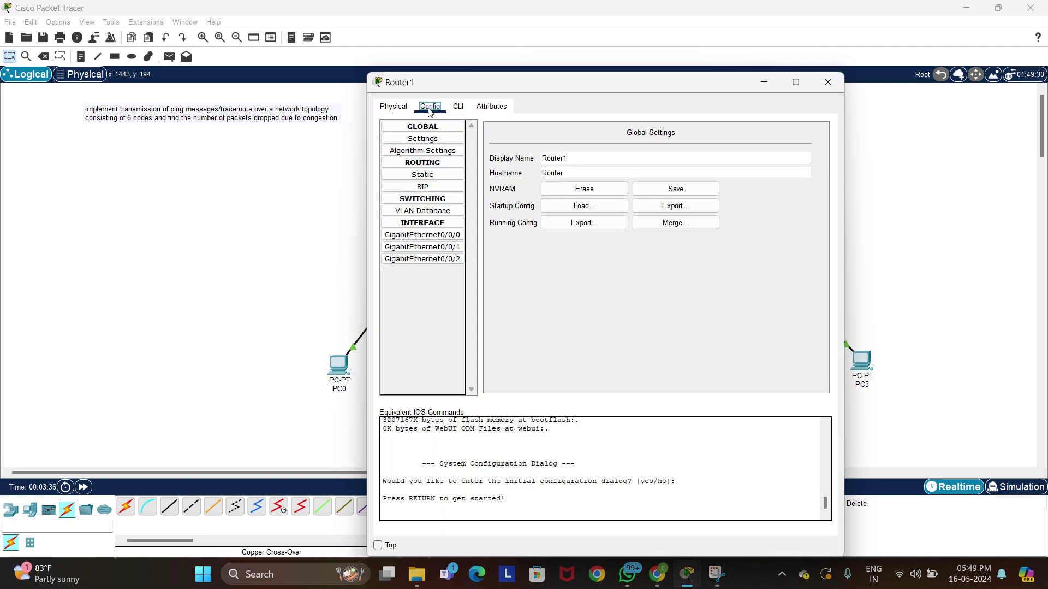
pyautogui.click(431, 235)
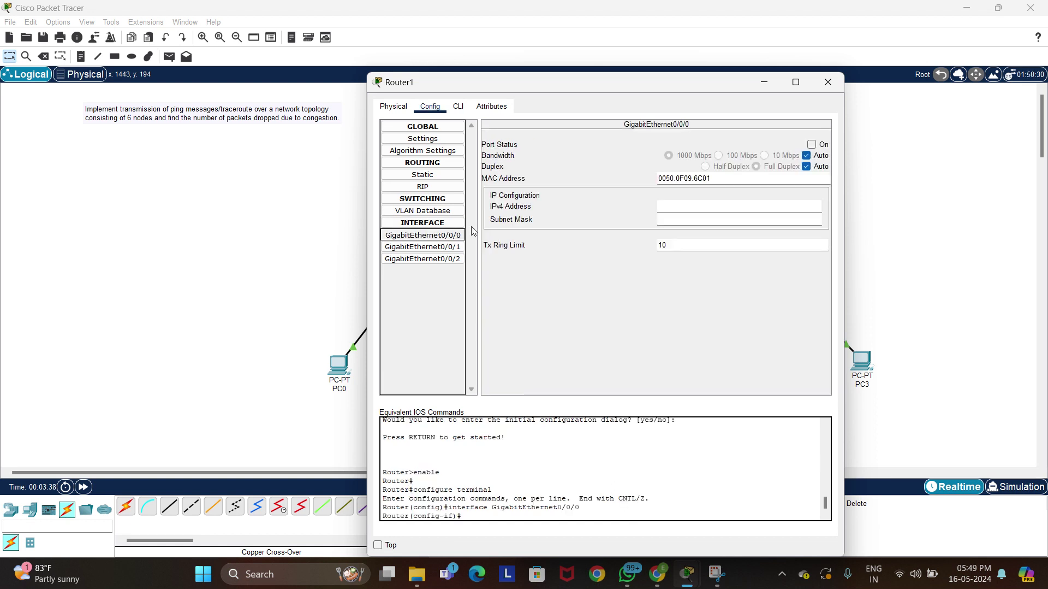
pyautogui.click(686, 202)
pyautogui.write('19')
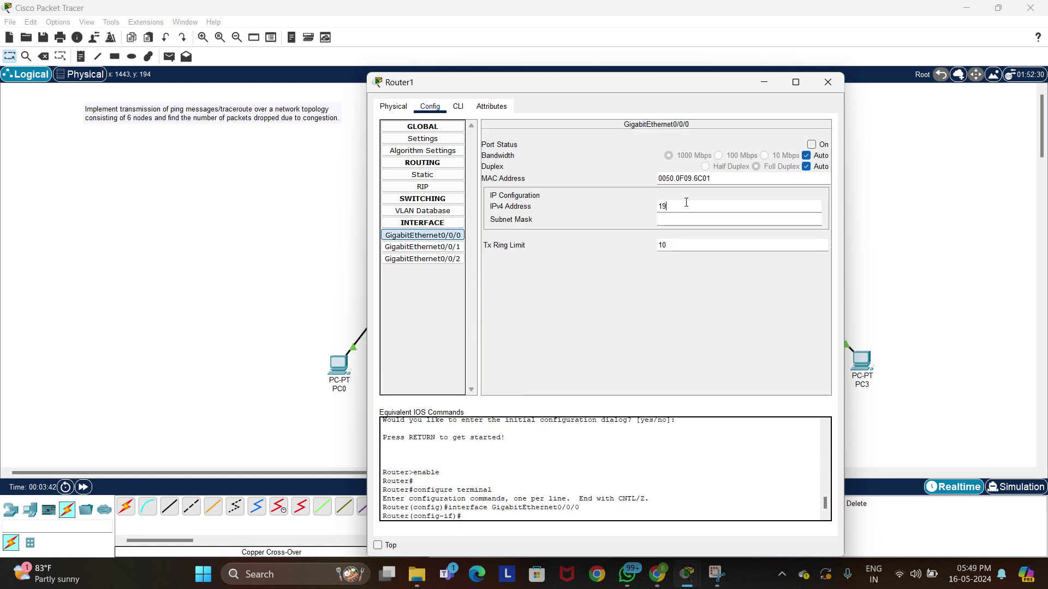
pyautogui.write('2.168.2.1')
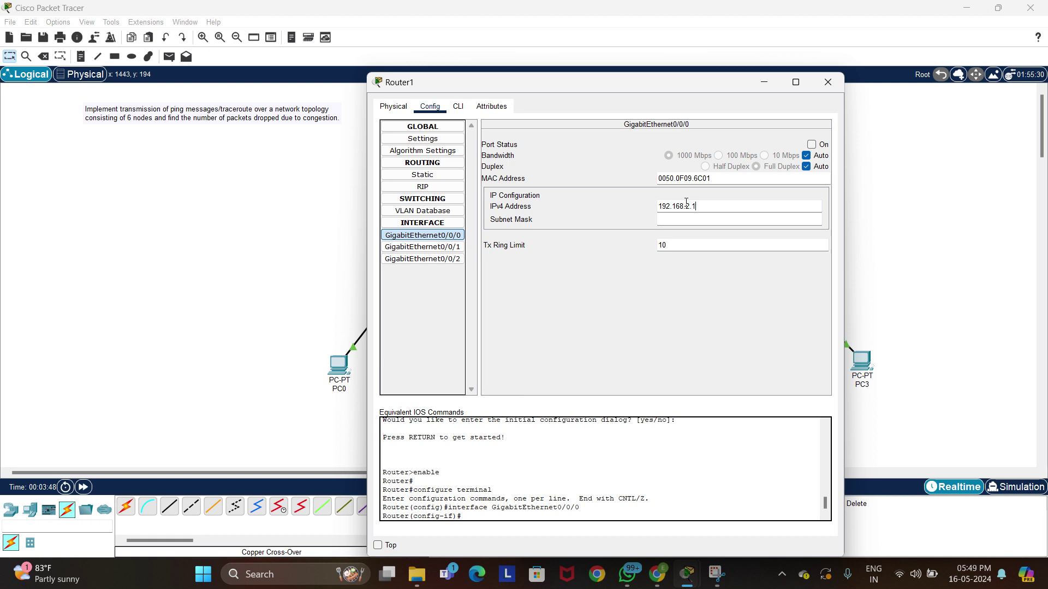
pyautogui.press('Tab')
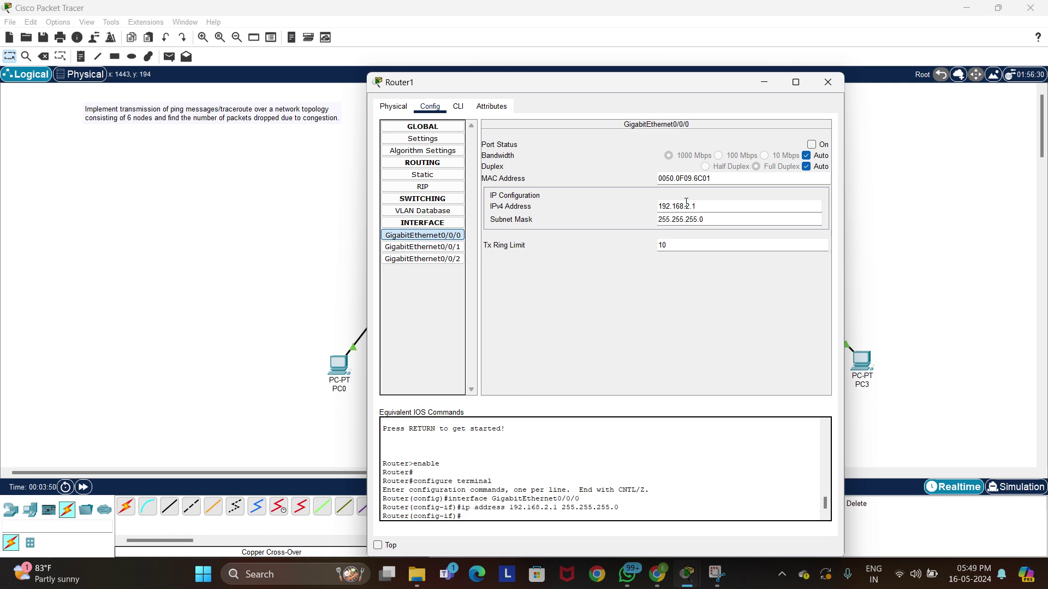
# Turn on Router1's GigabitEthernet0/0/0 port, switch off its automatic duplex setting, and close the router's configuration.
pyautogui.click(812, 144)
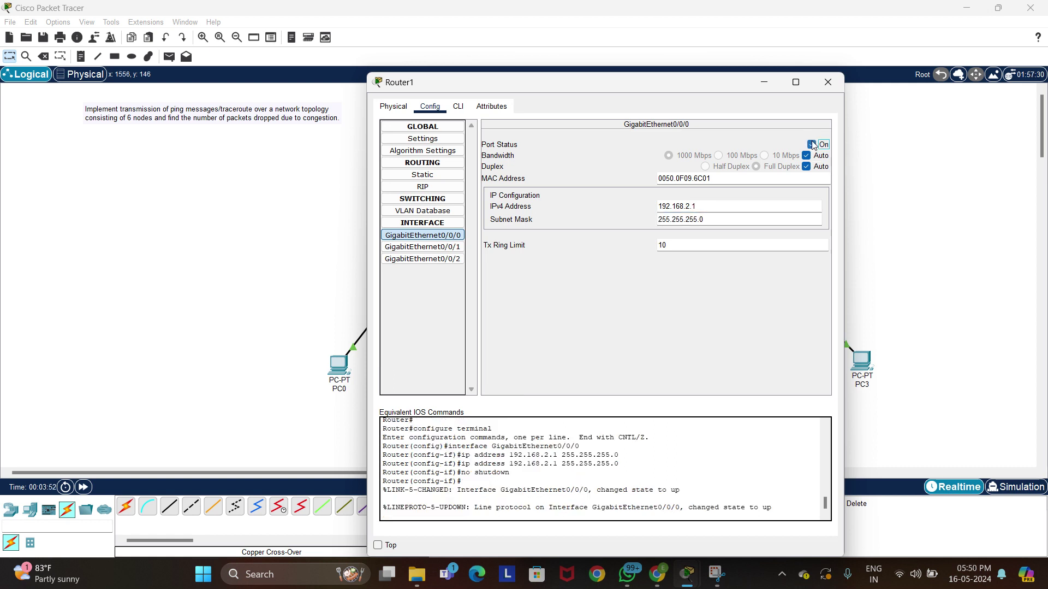
pyautogui.click(807, 166)
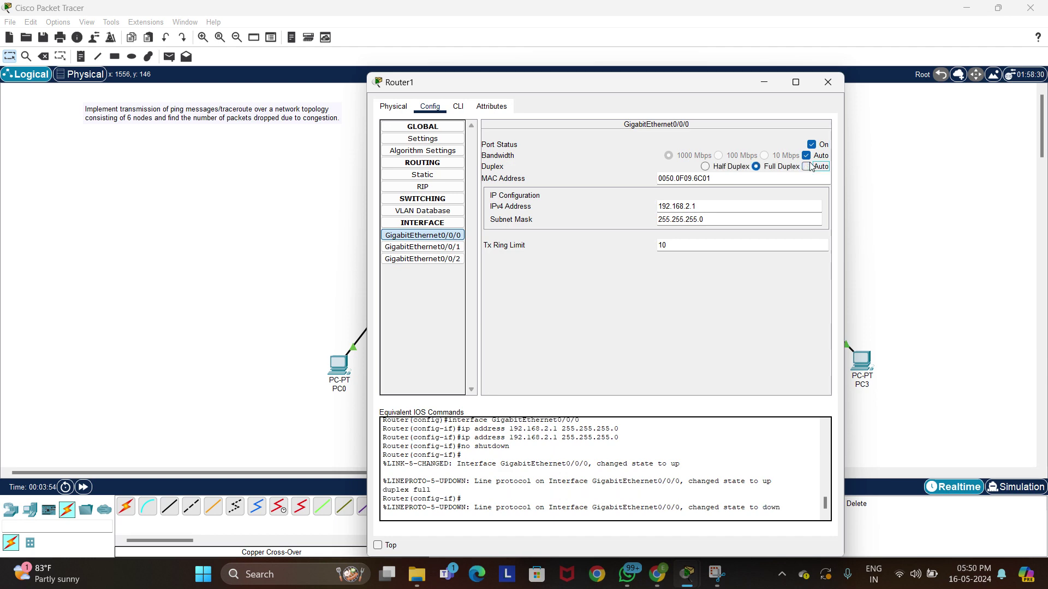
pyautogui.click(828, 82)
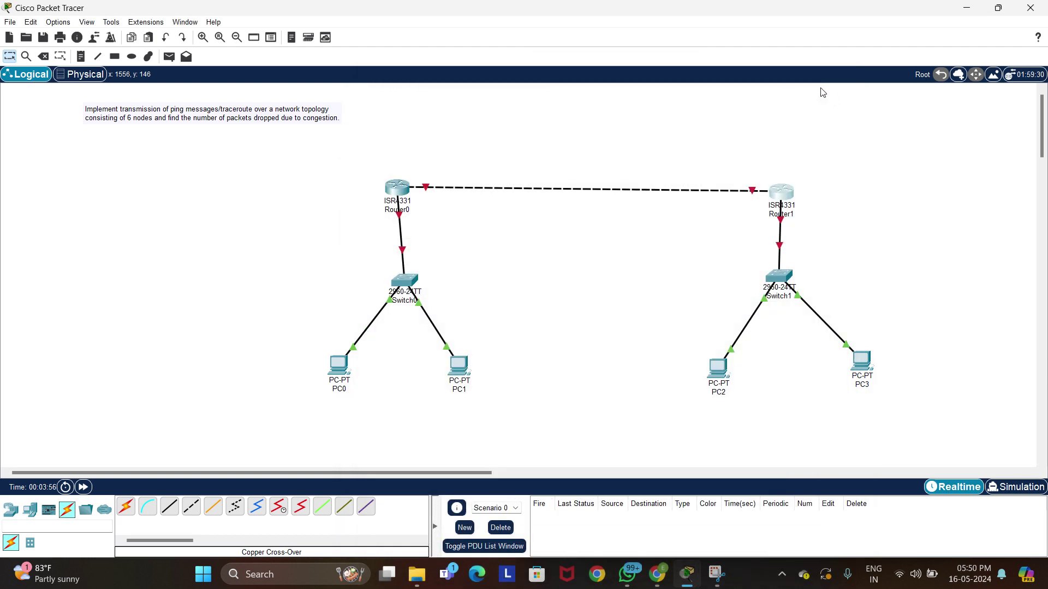
# Assign Router0's GigabitEthernet0/0/1 the IPv4 address 192.168.3.1 with subnet mask 255.255.255.0.
pyautogui.click(393, 188)
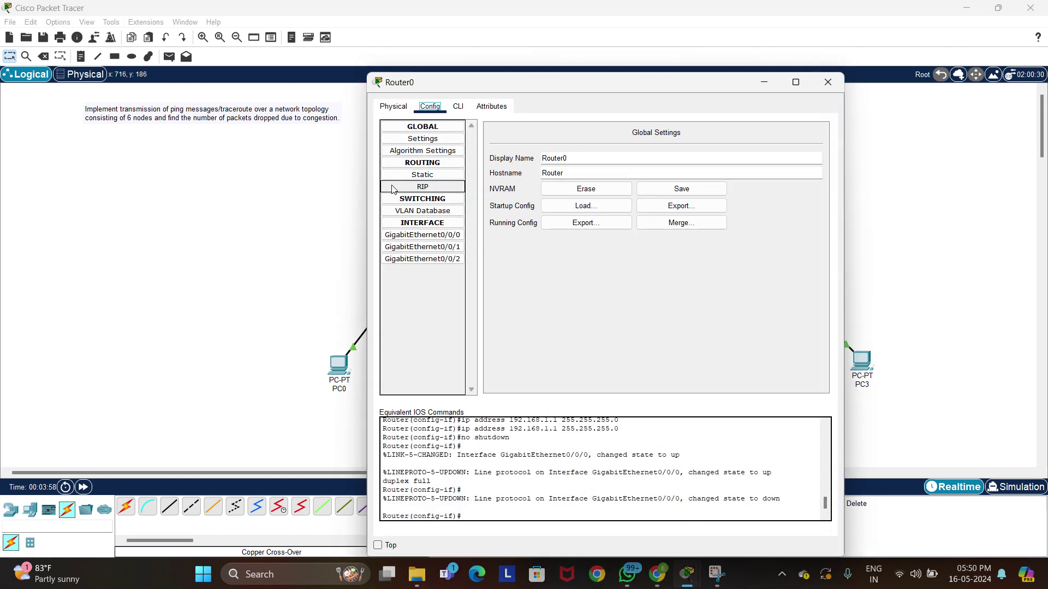
pyautogui.click(437, 248)
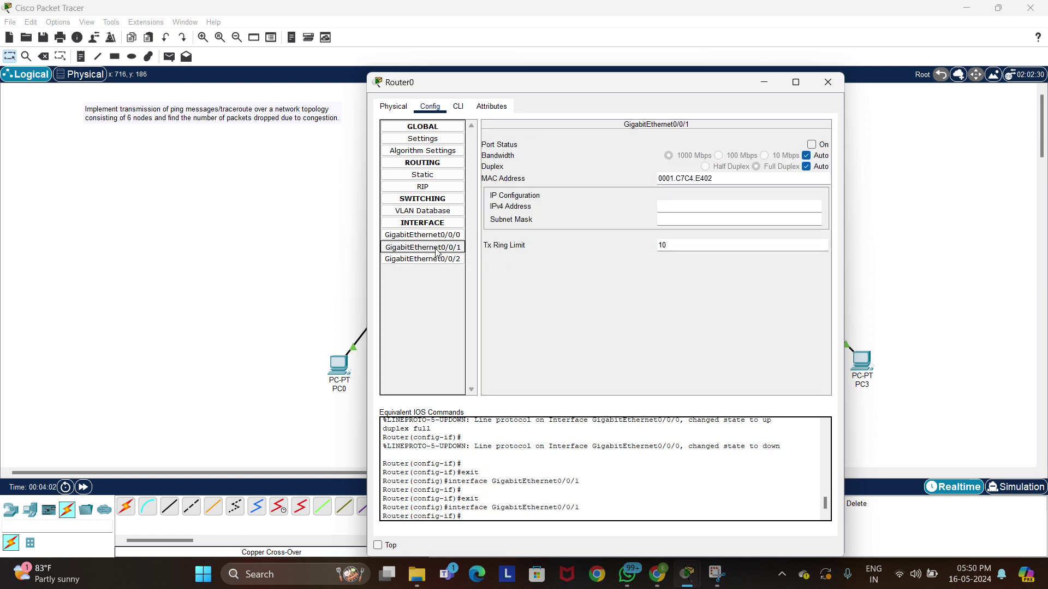
pyautogui.click(725, 205)
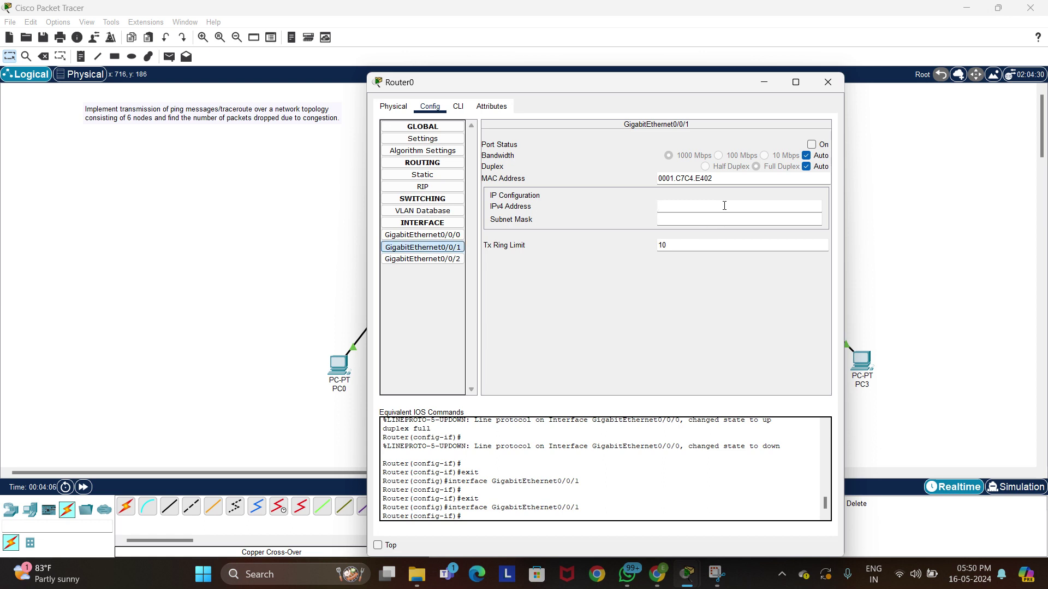
pyautogui.write('192.168.3.1')
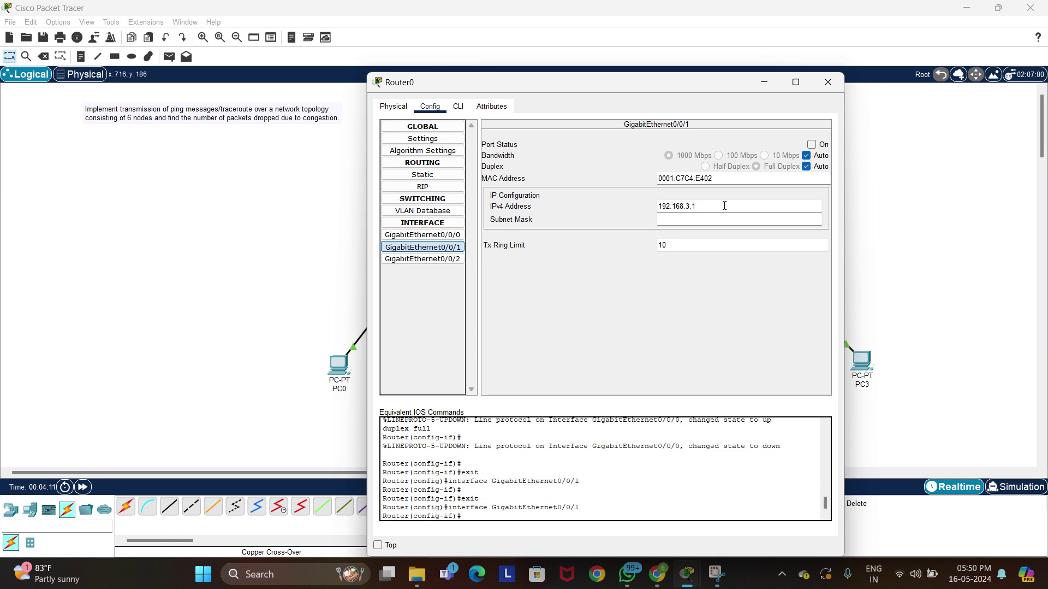
pyautogui.press('Return')
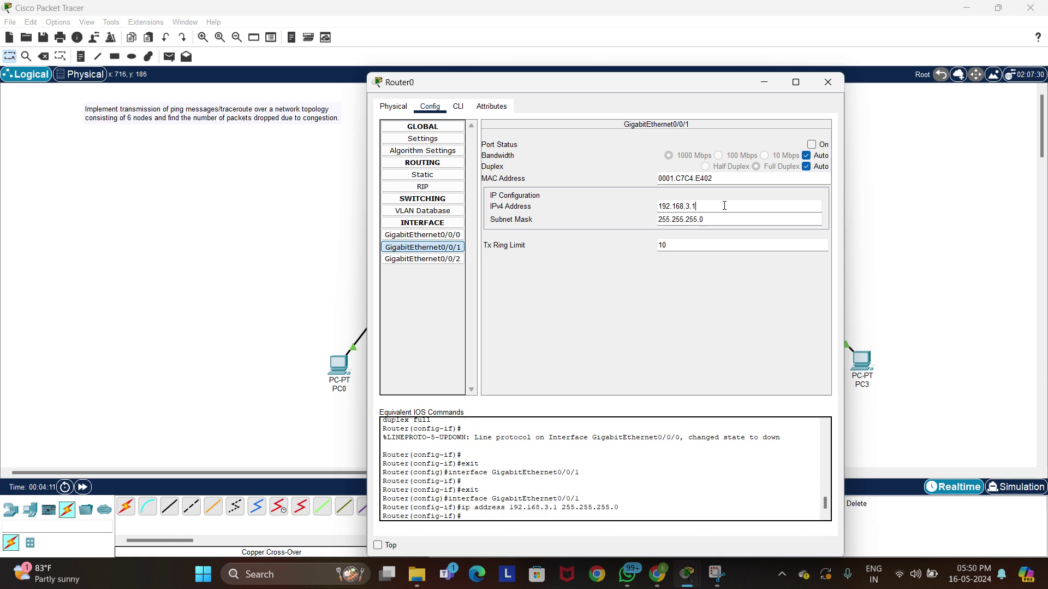
# Turn on Router0's GigabitEthernet0/0/1 port, switch off its automatic duplex setting, and close the router's configuration.
pyautogui.click(811, 145)
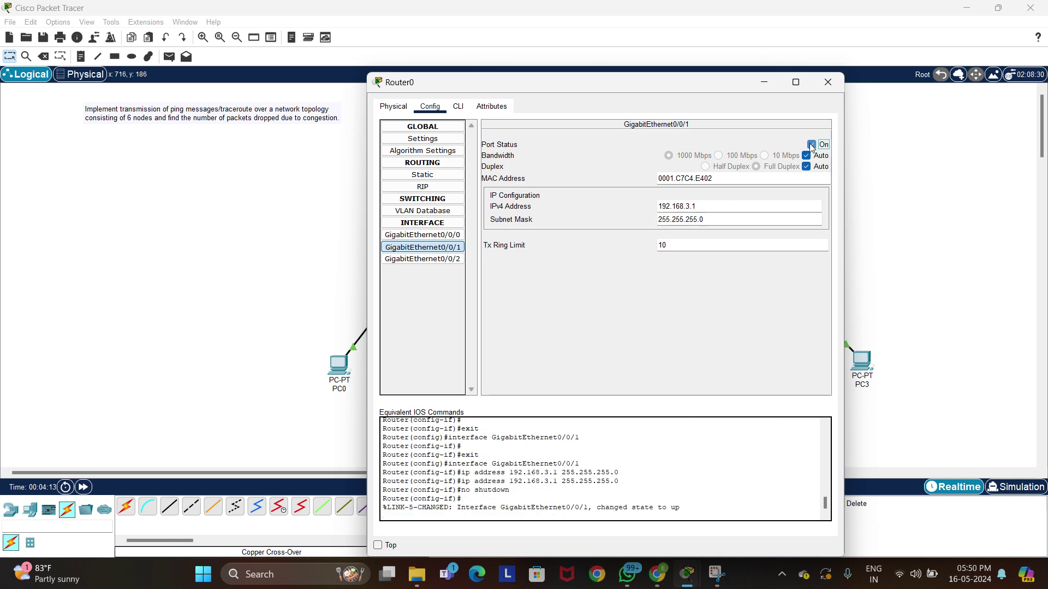
pyautogui.click(807, 155)
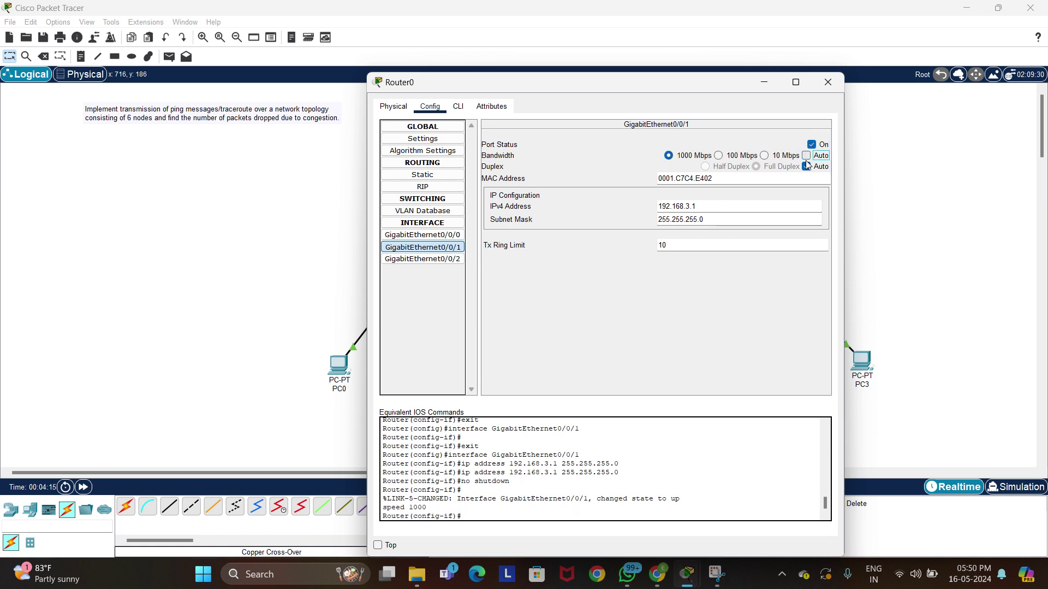
pyautogui.click(807, 166)
pyautogui.click(806, 155)
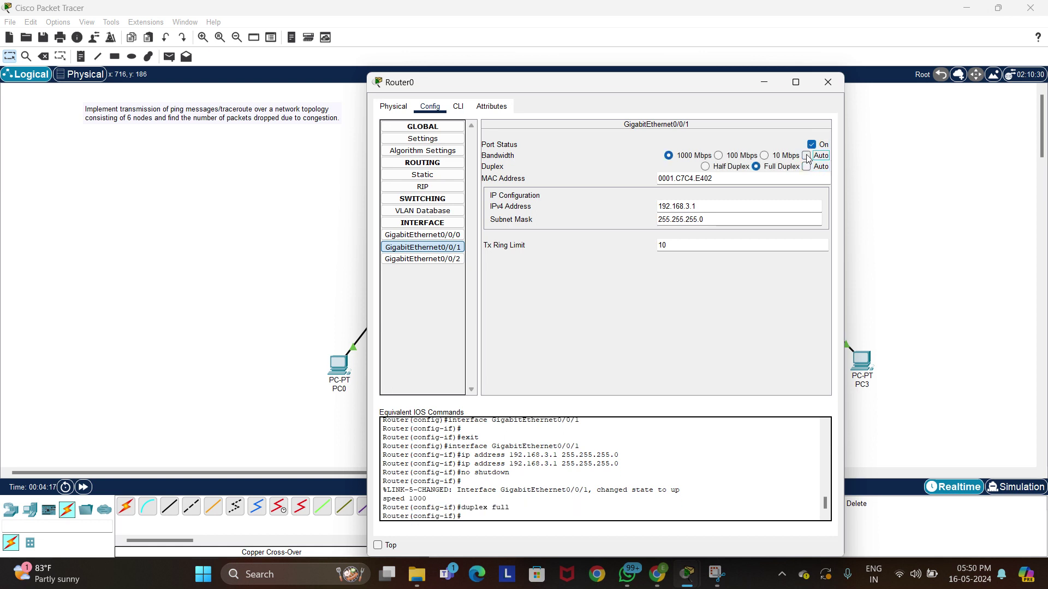
pyautogui.click(837, 89)
# Assign Router1's GigabitEthernet0/0/1 the IPv4 address 192.168.3.2 with subnet mask 255.255.255.0.
pyautogui.click(784, 190)
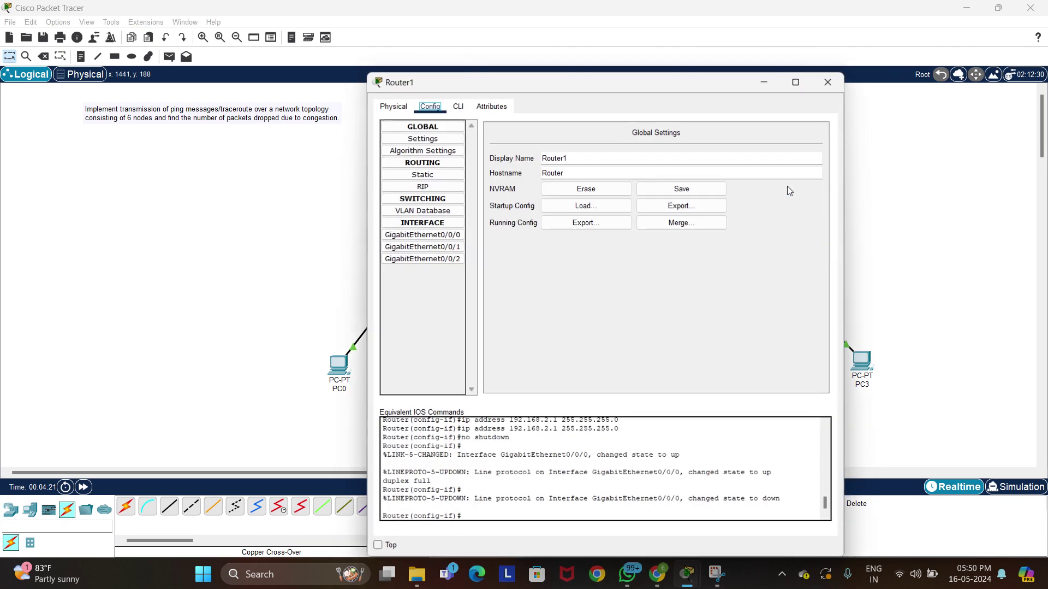
pyautogui.click(445, 251)
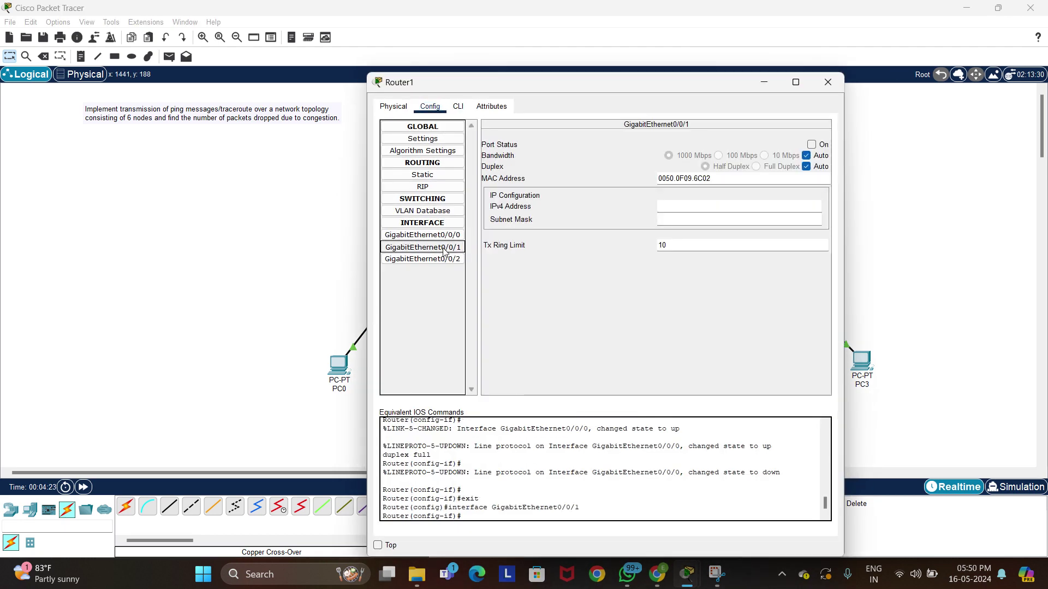
pyautogui.click(662, 205)
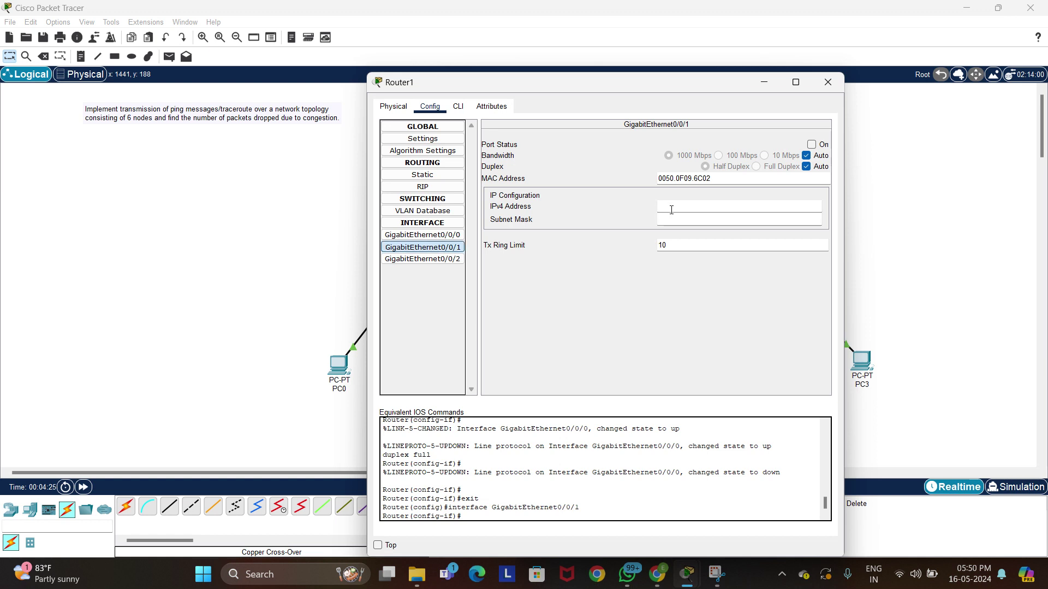
pyautogui.write('192.168.3')
pyautogui.write('.2')
pyautogui.click(674, 218)
# Turn on Router1's GigabitEthernet0/0/1 port and set its duplex to Full Duplex instead of automatic.
pyautogui.click(811, 145)
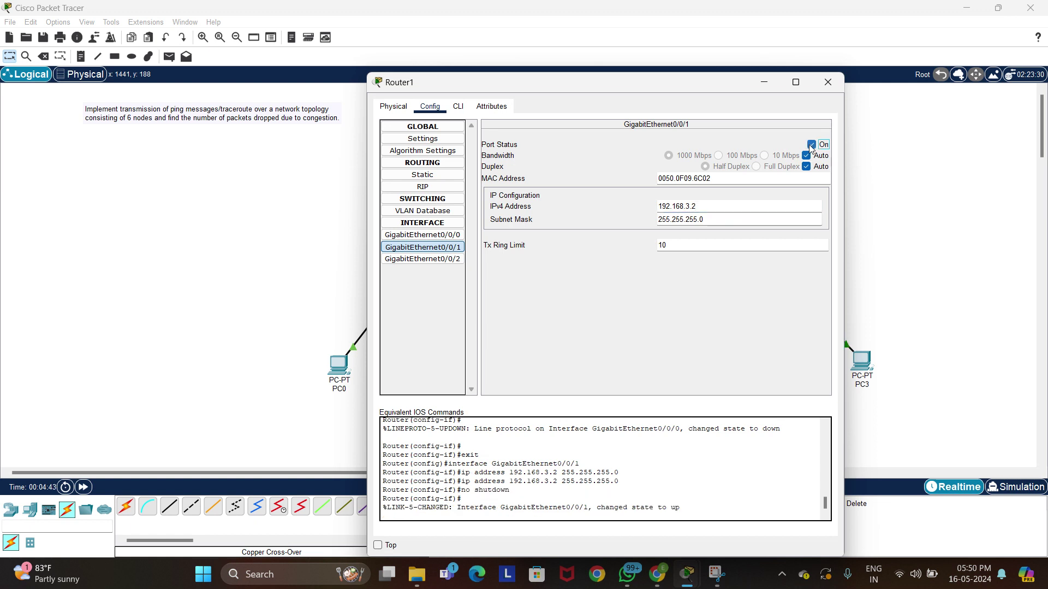
pyautogui.click(806, 166)
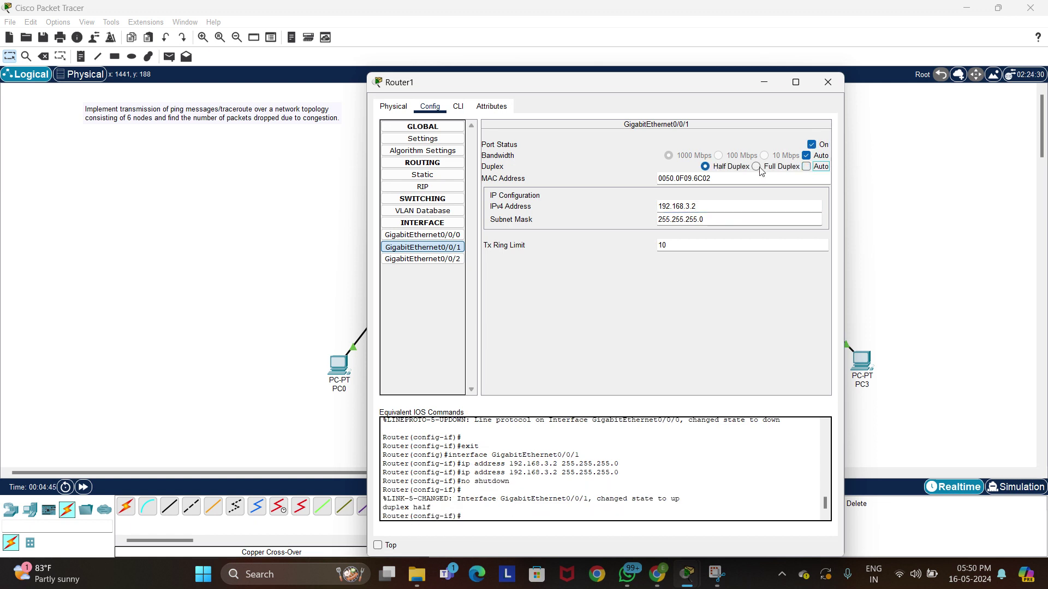
pyautogui.click(757, 167)
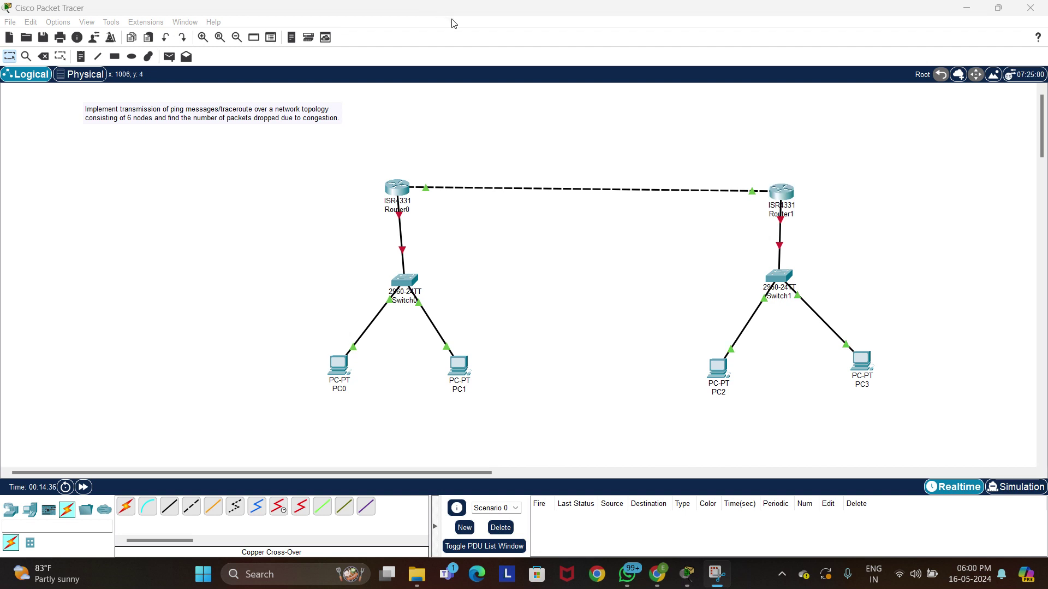
# Assign PC0 the static IPv4 address 192.168.1.2 with subnet mask 255.255.255.0.
pyautogui.click(346, 364)
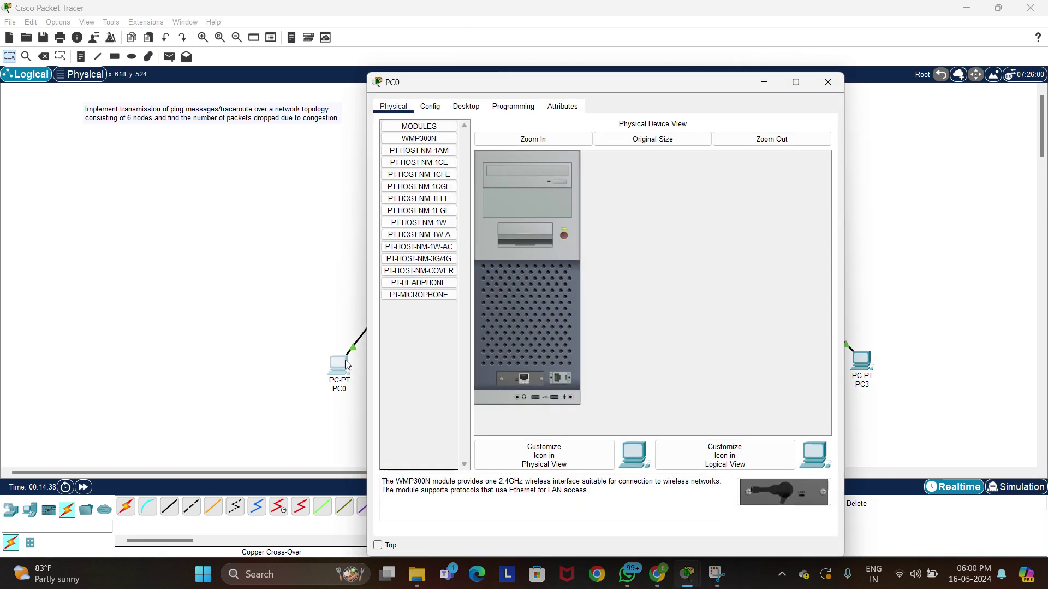
pyautogui.click(469, 106)
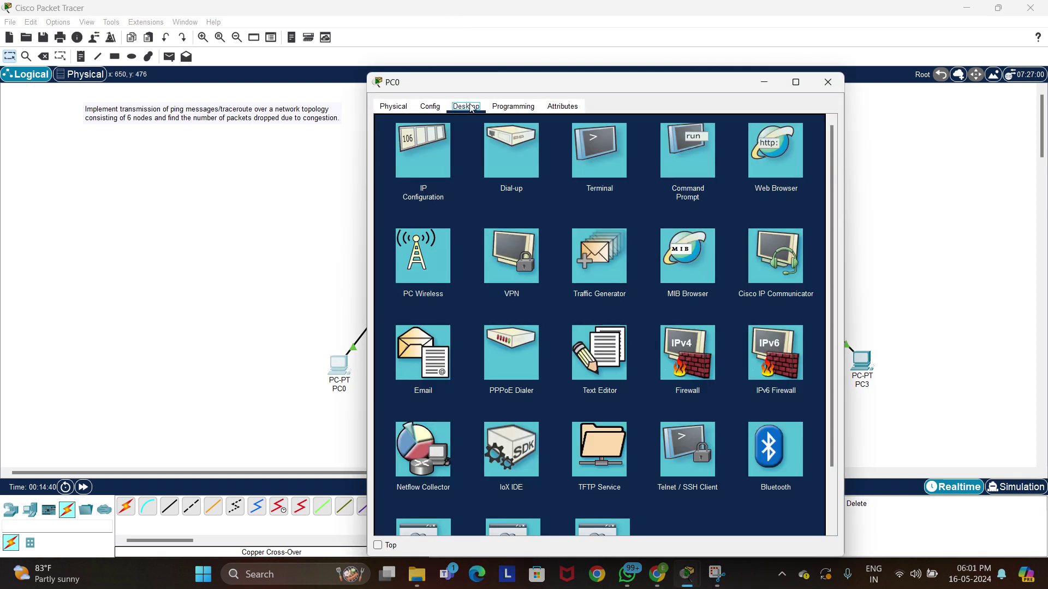
pyautogui.click(425, 158)
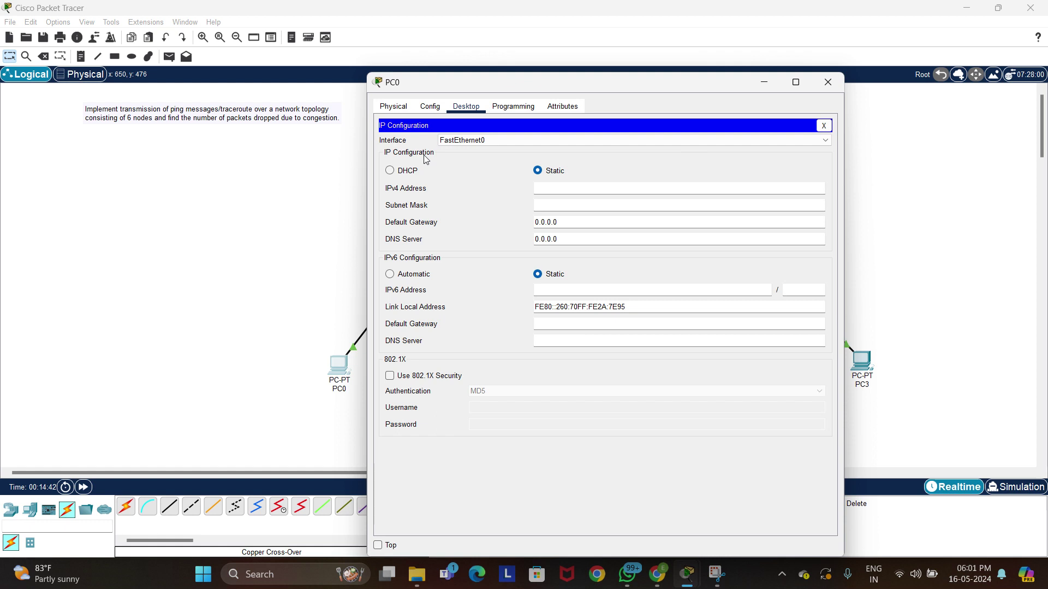
pyautogui.click(607, 189)
pyautogui.write('192.168.1.2')
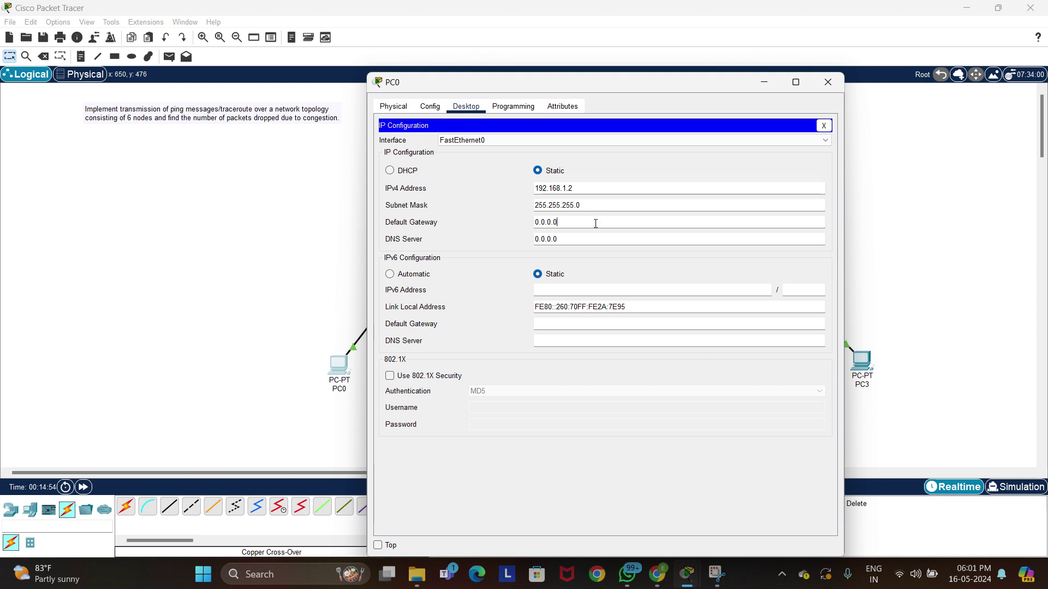
# Set PC0's IPv4 default gateway to 192.168.1.1 and close its configuration window.
pyautogui.moveTo(599, 222); pyautogui.dragTo(531, 220)
pyautogui.press('BackSpace')
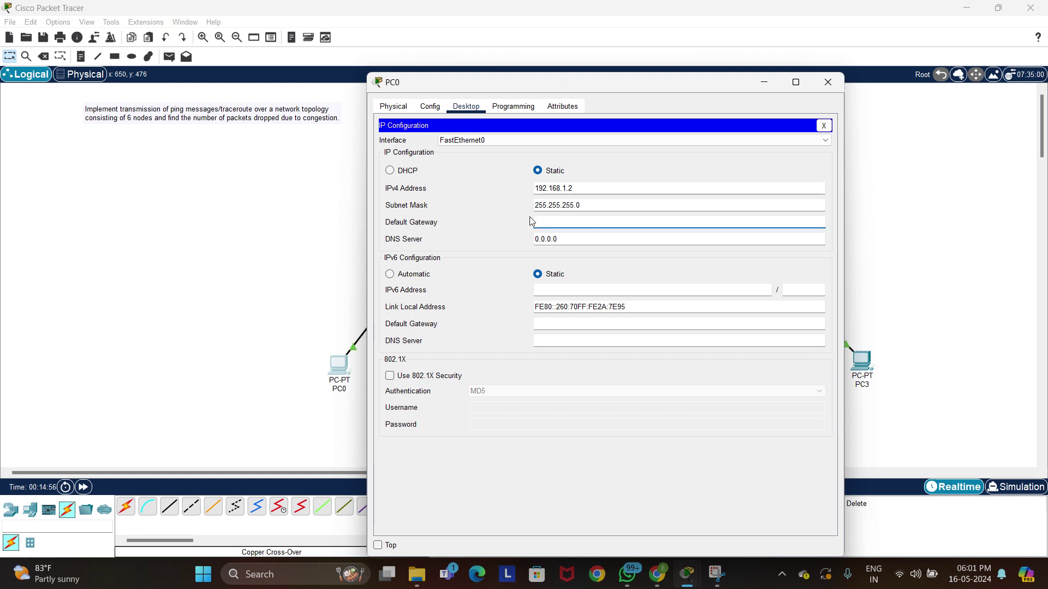
pyautogui.write('192.168.1.1')
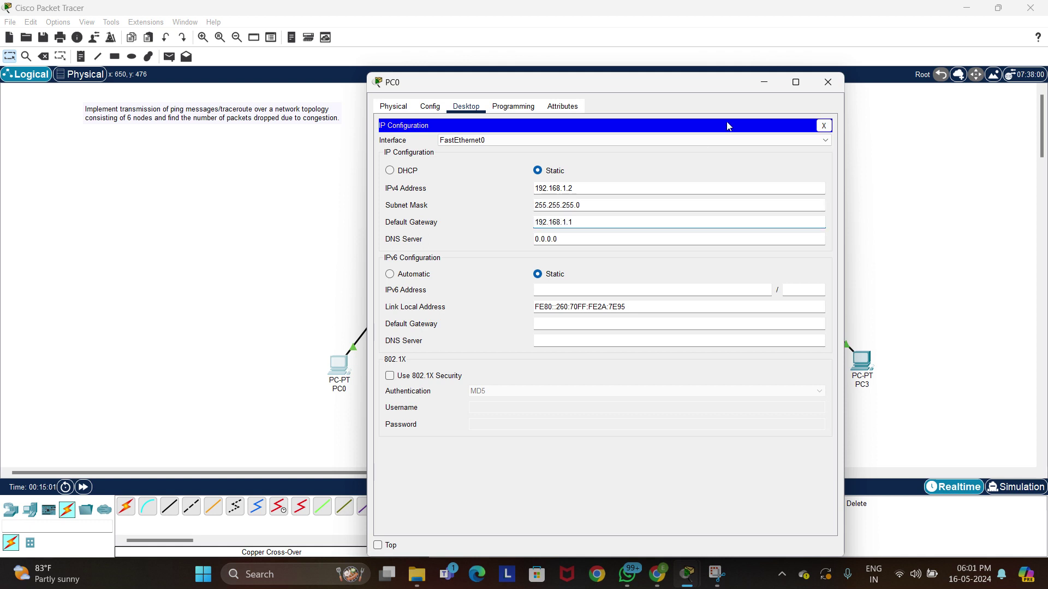
pyautogui.click(828, 83)
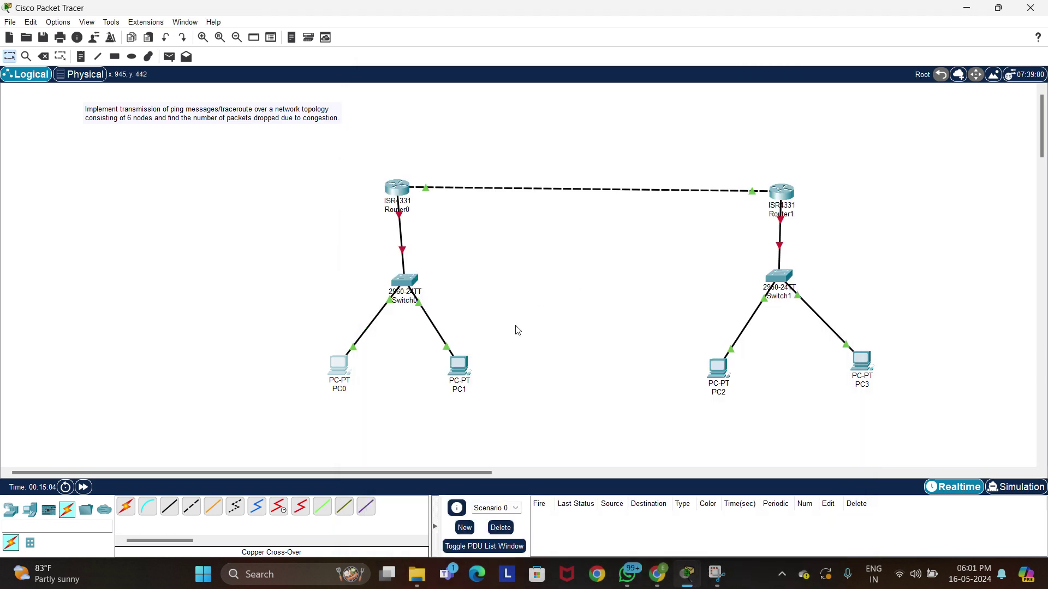
# Assign PC1 the static IPv4 address 192.168.1.3 with subnet mask 255.255.255.0.
pyautogui.click(465, 362)
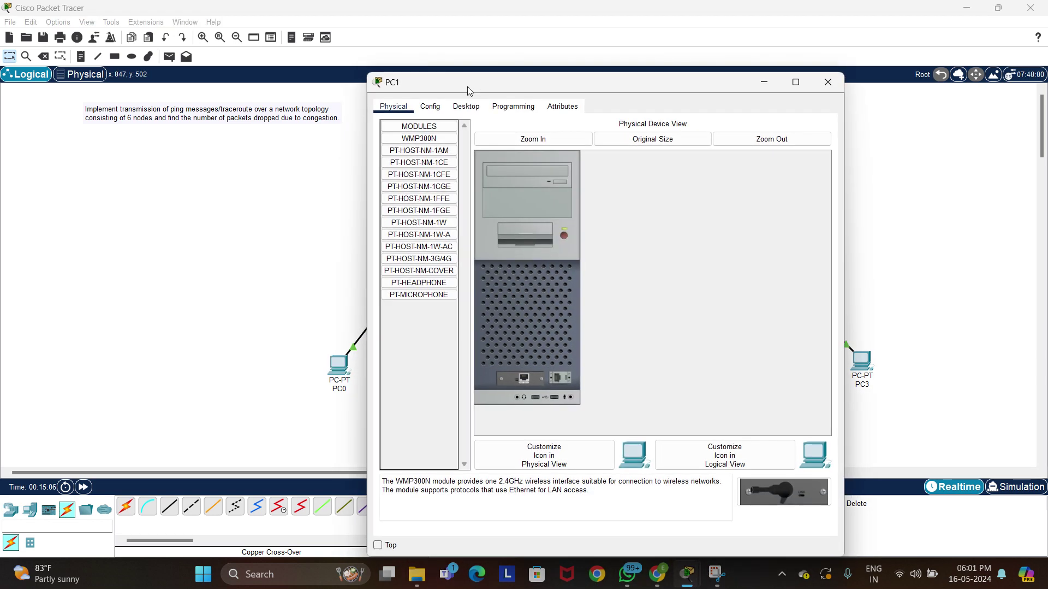
pyautogui.click(464, 107)
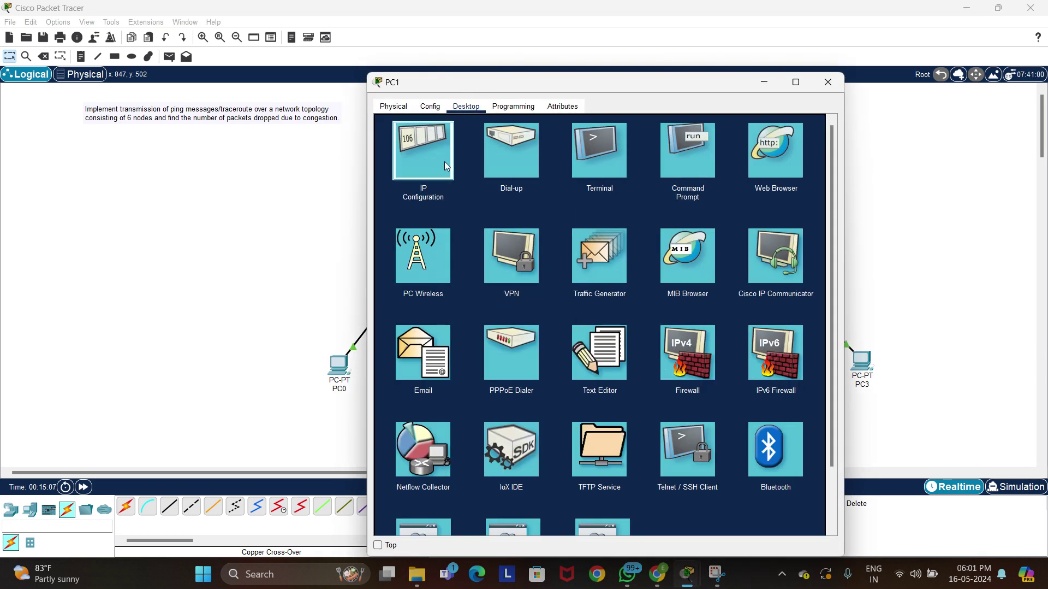
pyautogui.click(446, 166)
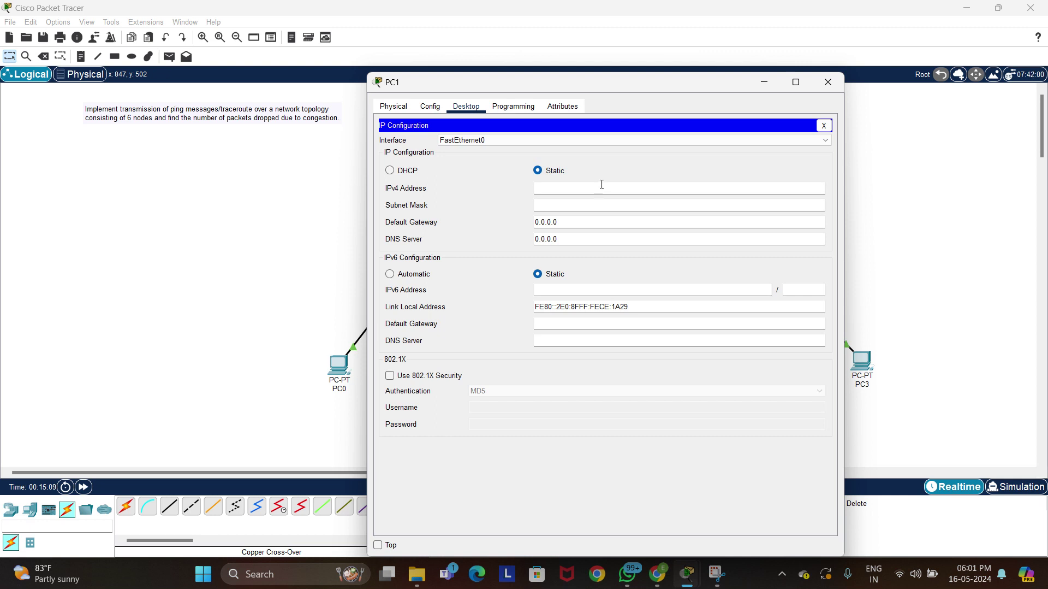
pyautogui.write('192.168.1.3')
pyautogui.press('Tab')
# Set PC1's IPv4 default gateway to 192.168.1.1 and close its configuration window.
pyautogui.click(588, 224)
pyautogui.press('BackSpace')
pyautogui.press('BackSpace')
pyautogui.press('BackSpace')
pyautogui.press('BackSpace')
pyautogui.press('BackSpace')
pyautogui.press('BackSpace')
pyautogui.press('BackSpace')
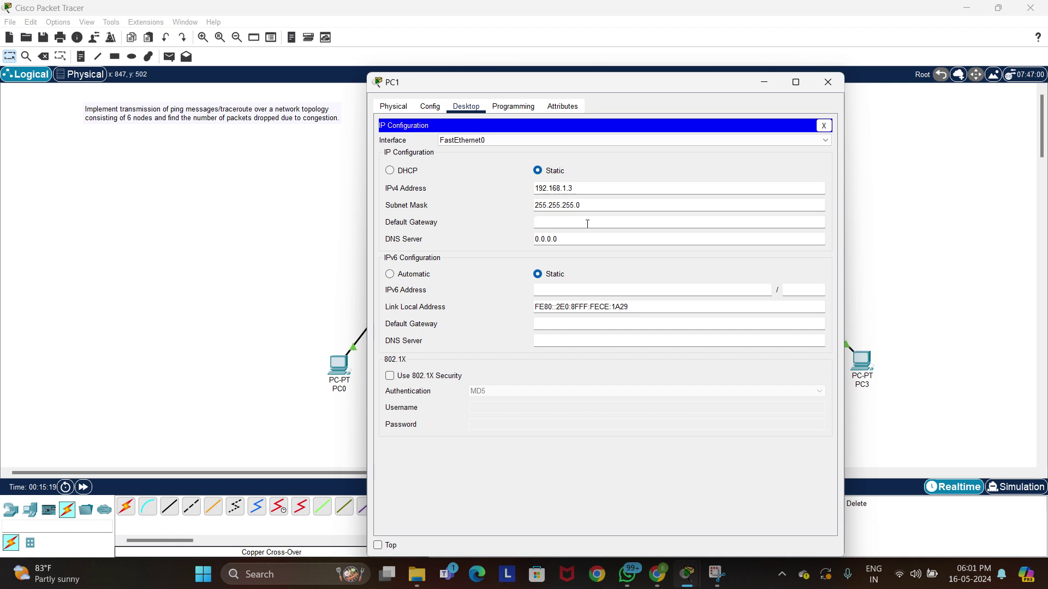
pyautogui.write('192.168')
pyautogui.write('.1.1')
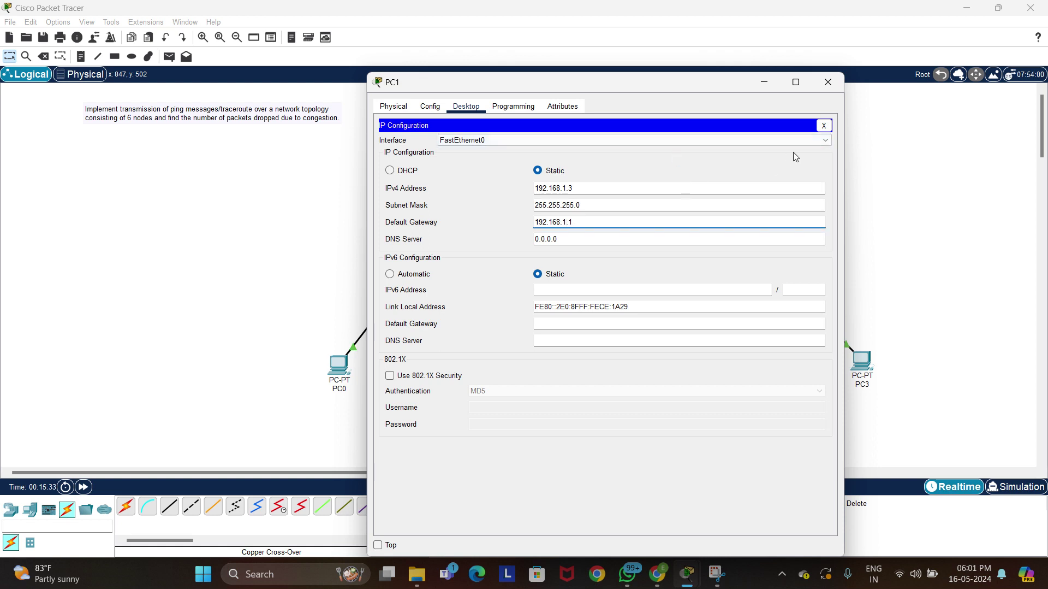
pyautogui.click(828, 83)
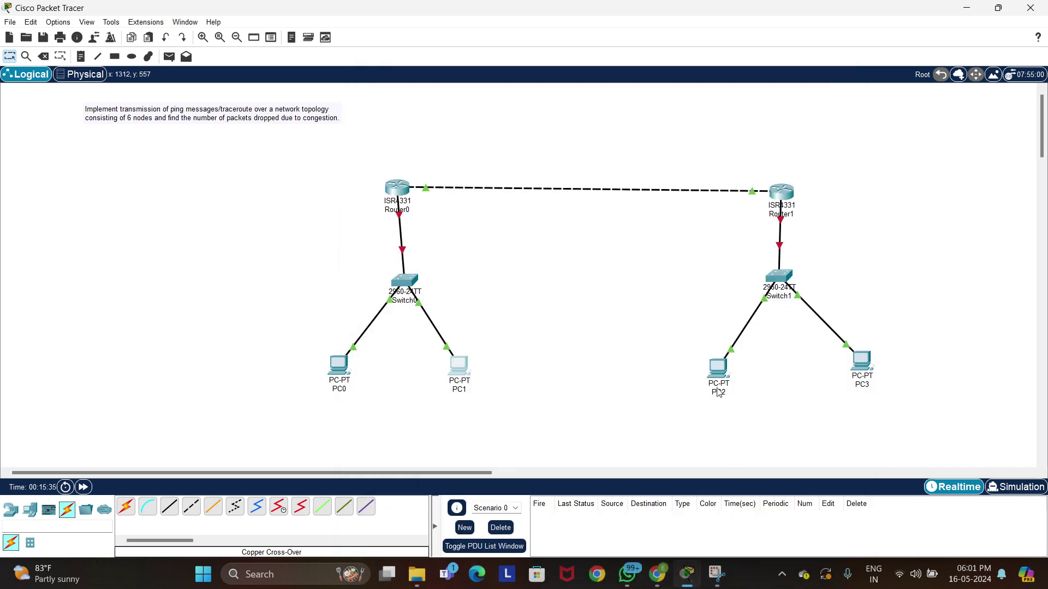
# Assign PC2 the static IPv4 address 192.168.2.2 with subnet mask 255.255.255.0.
pyautogui.click(722, 370)
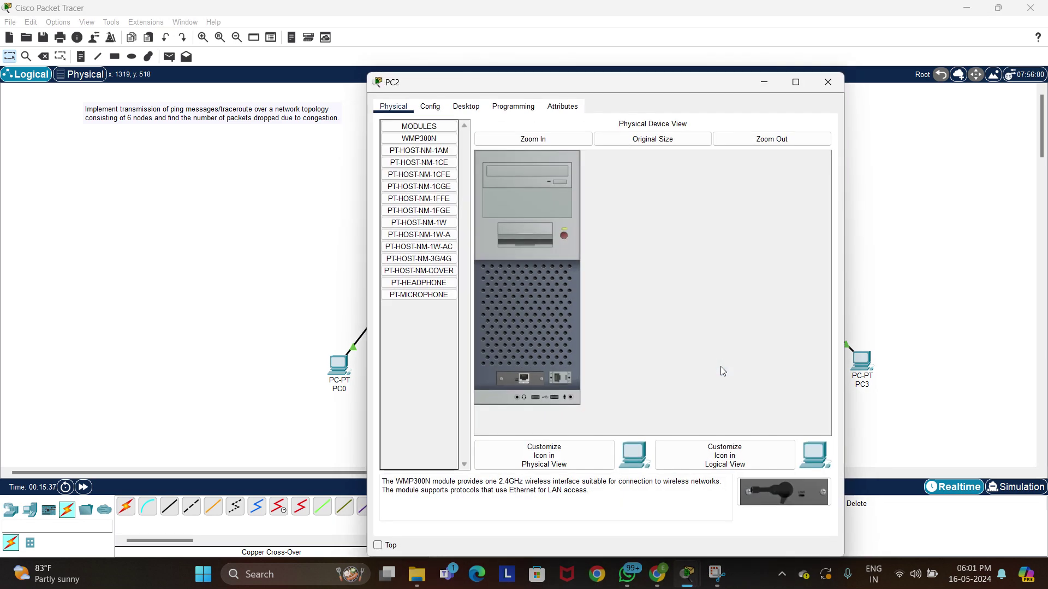
pyautogui.click(461, 106)
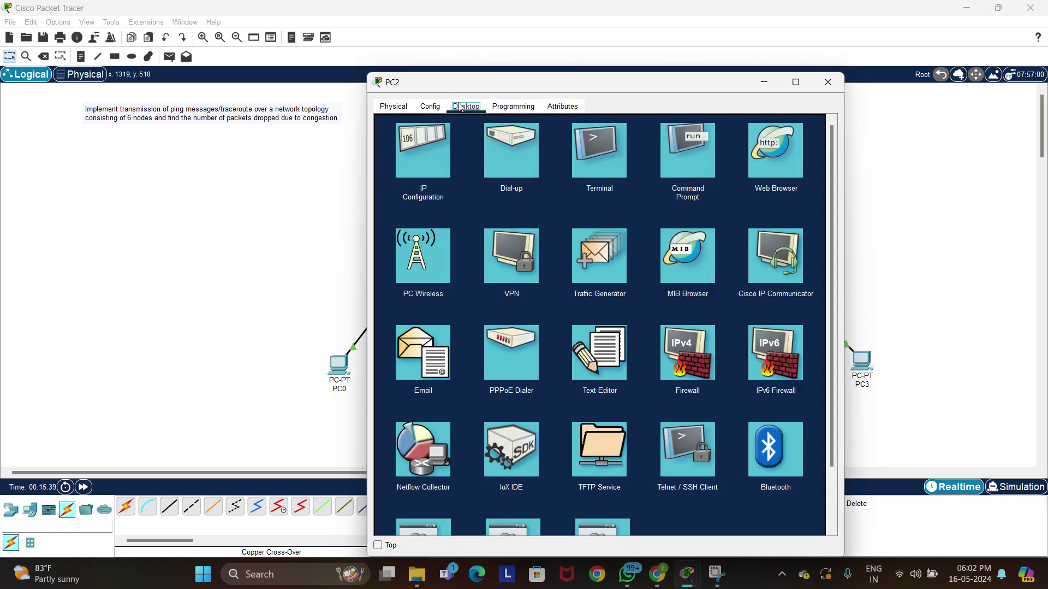
pyautogui.click(412, 184)
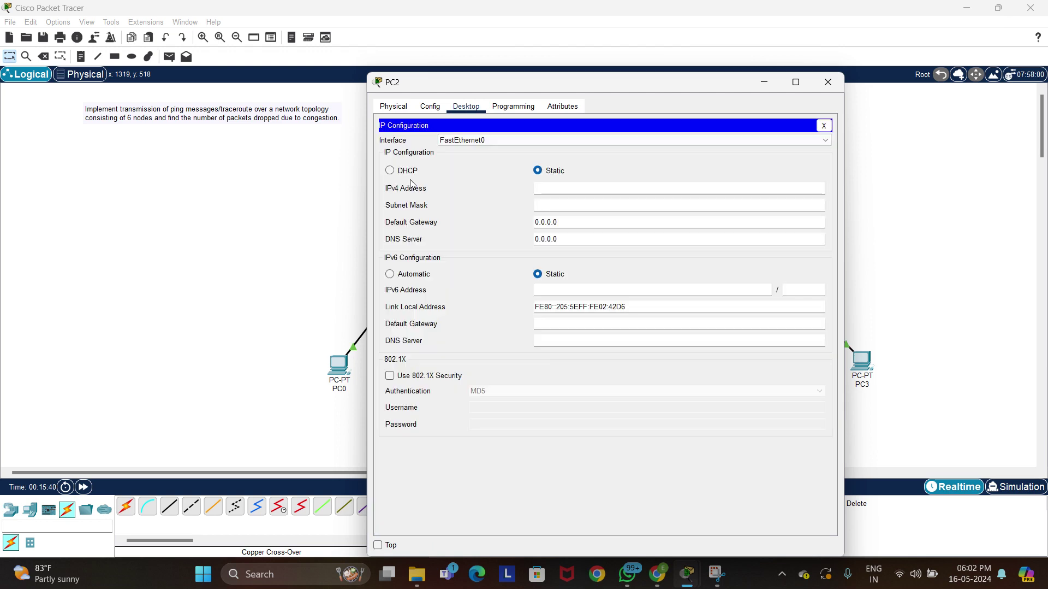
pyautogui.click(595, 189)
pyautogui.write('192.168.2.2')
pyautogui.press('Tab')
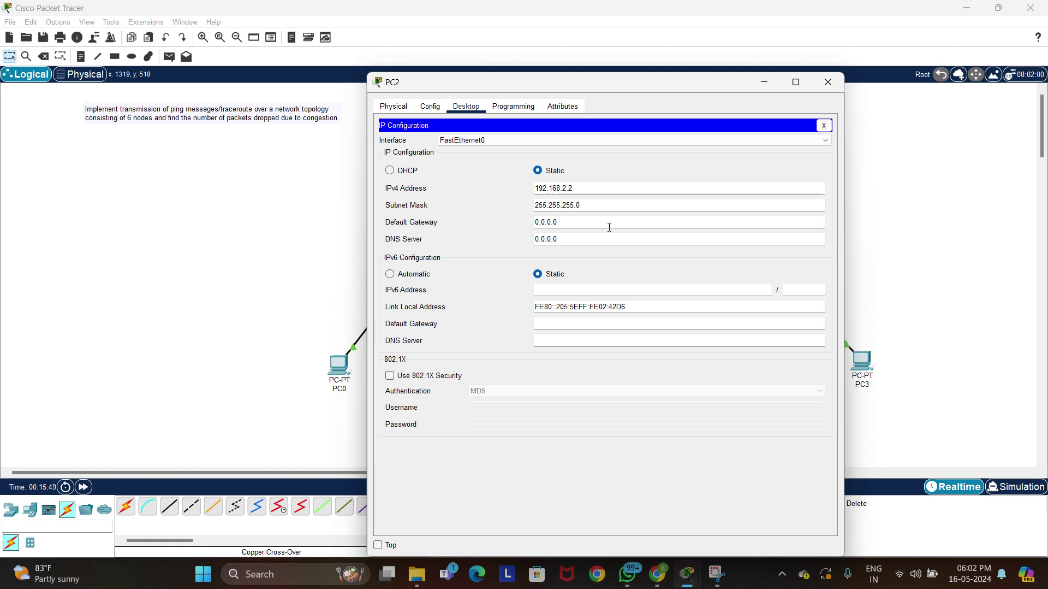
# Set PC2's IPv4 default gateway to 192.168.2.1.
pyautogui.click(609, 227)
pyautogui.press('BackSpace')
pyautogui.press('BackSpace')
pyautogui.press('BackSpace')
pyautogui.press('BackSpace')
pyautogui.press('BackSpace')
pyautogui.press('BackSpace')
pyautogui.press('BackSpace')
pyautogui.write('192')
pyautogui.write('.168')
pyautogui.write('.2.2')
pyautogui.write('1')
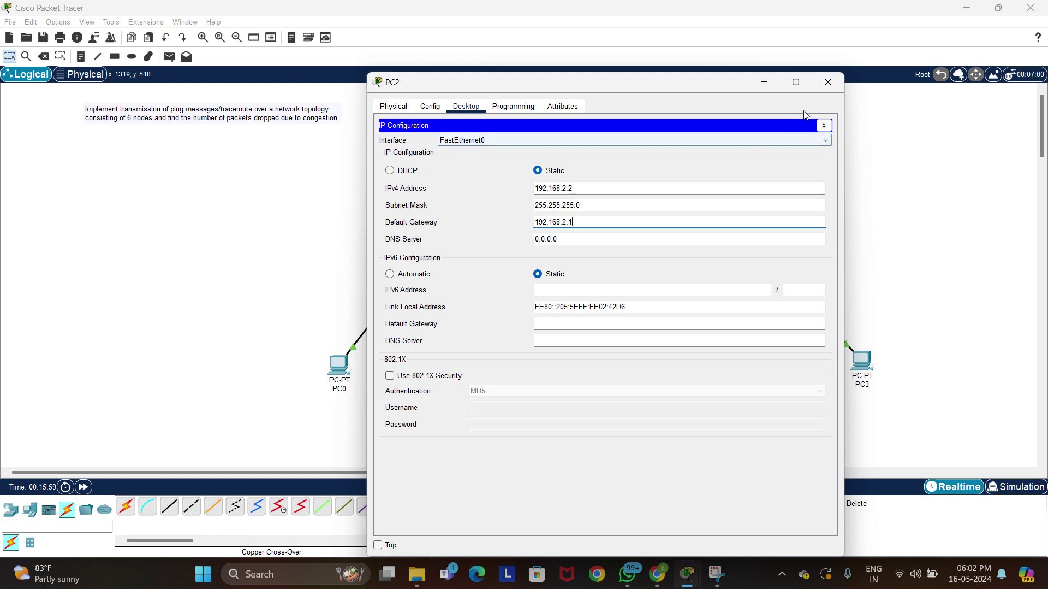
# Close PC2's configuration and assign PC3 the static IPv4 address 192.168.2.3 with subnet mask 255.255.255.0.
pyautogui.click(829, 82)
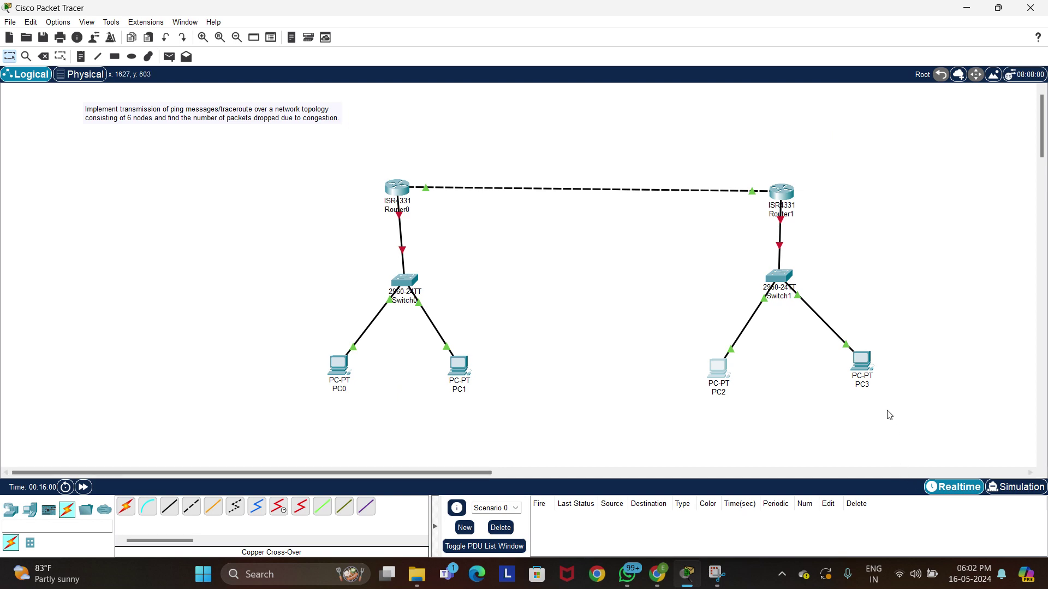
pyautogui.click(860, 356)
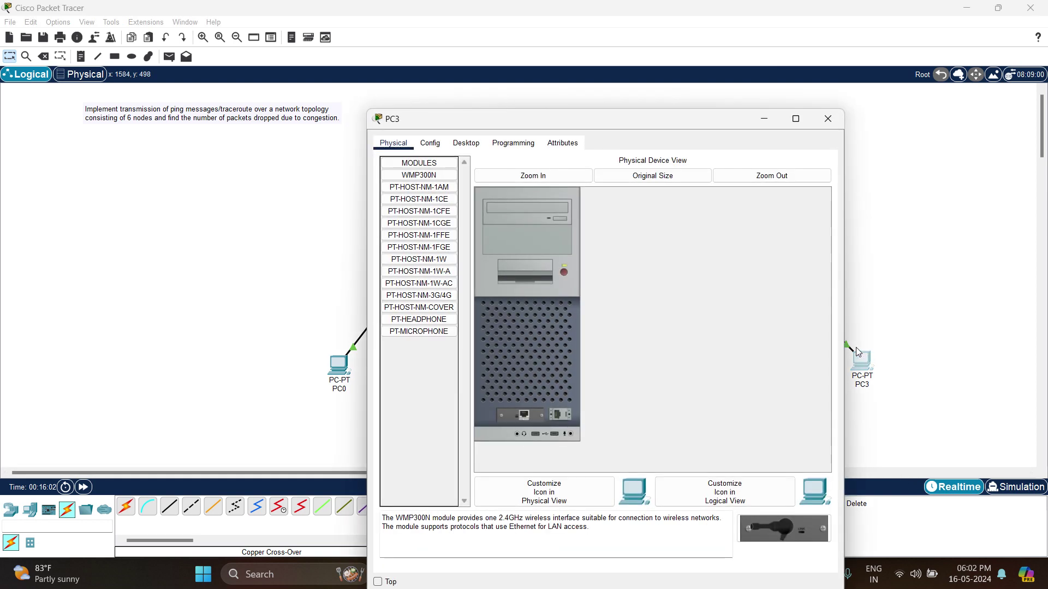
pyautogui.click(463, 144)
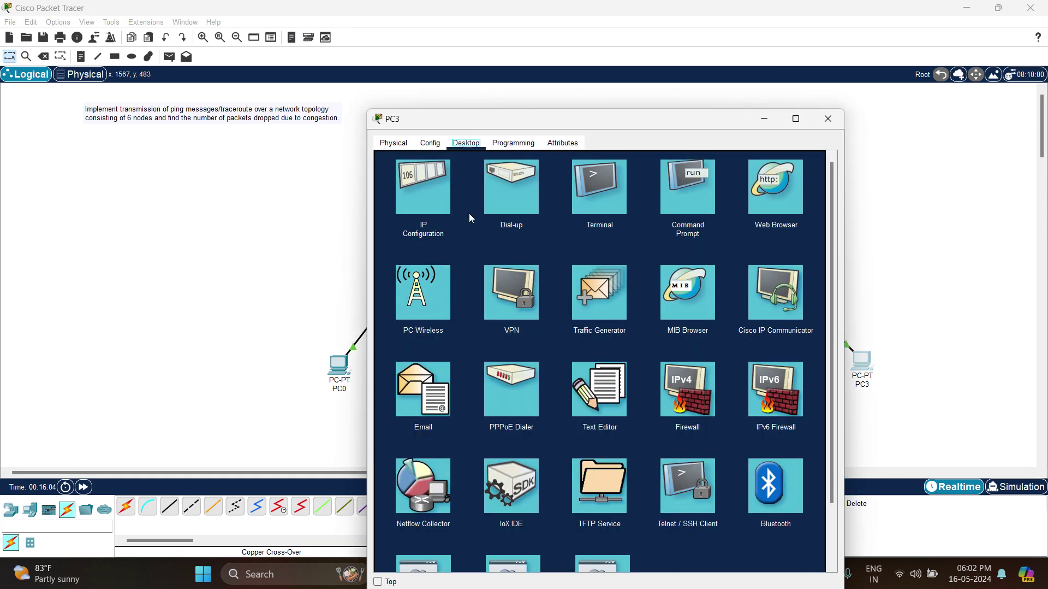
pyautogui.click(440, 212)
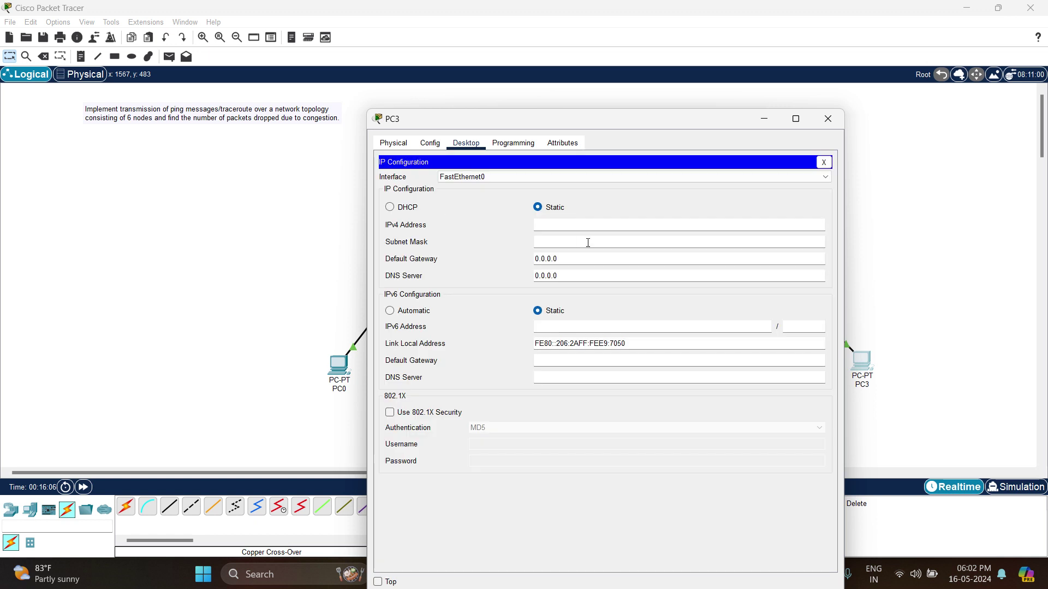
pyautogui.click(612, 227)
pyautogui.write('192.168')
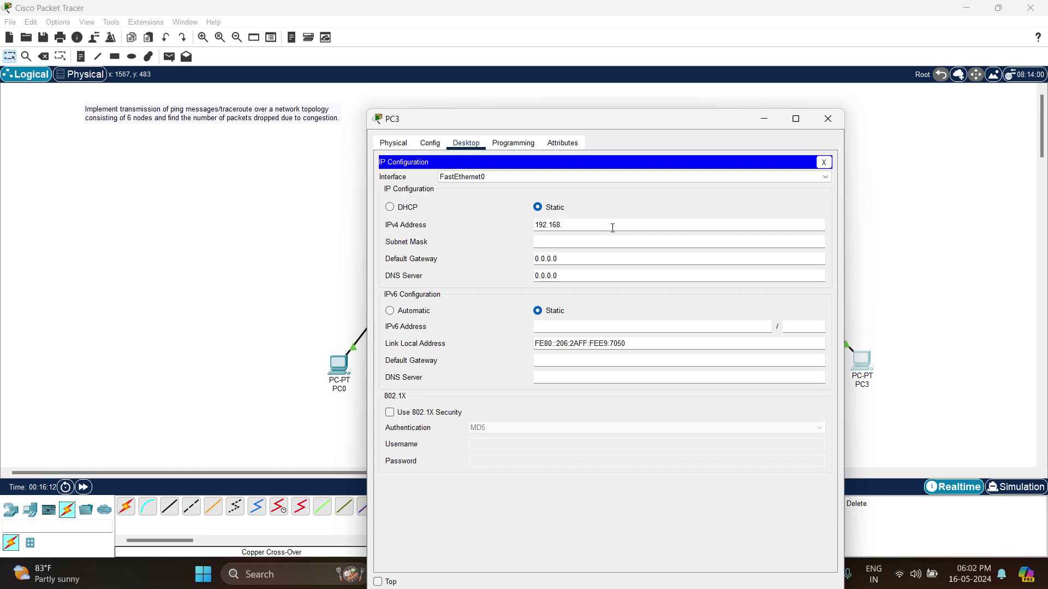
pyautogui.write('.2.3')
# Set PC3's IPv4 default gateway to 192.168.2.1 and close its configuration window.
pyautogui.click(608, 260)
pyautogui.press('BackSpace')
pyautogui.press('BackSpace')
pyautogui.press('BackSpace')
pyautogui.press('BackSpace')
pyautogui.press('BackSpace')
pyautogui.press('BackSpace')
pyautogui.press('BackSpace')
pyautogui.write('192.168')
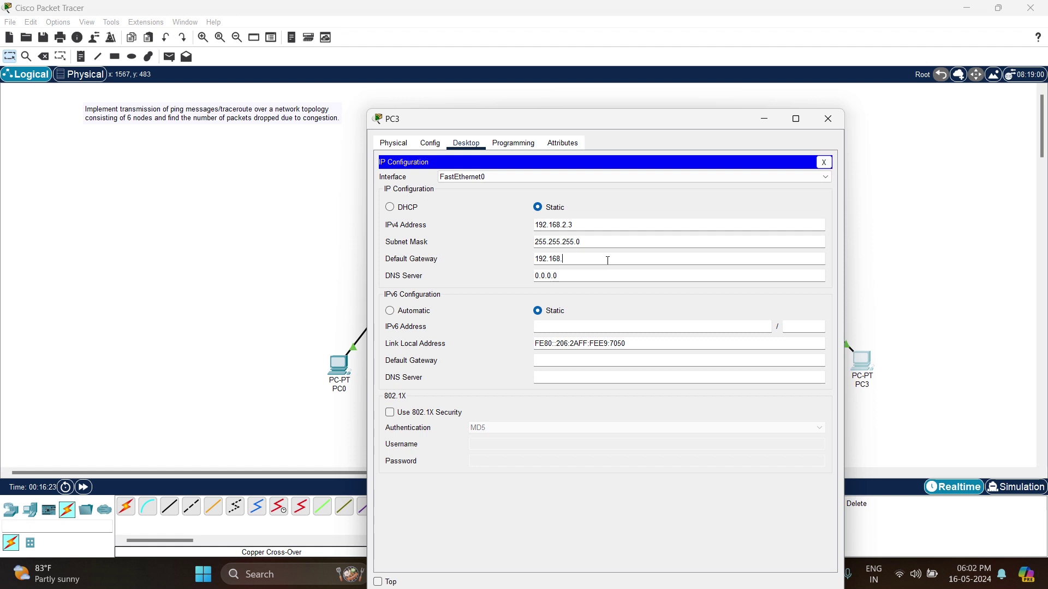
pyautogui.write('.2.1')
pyautogui.click(826, 120)
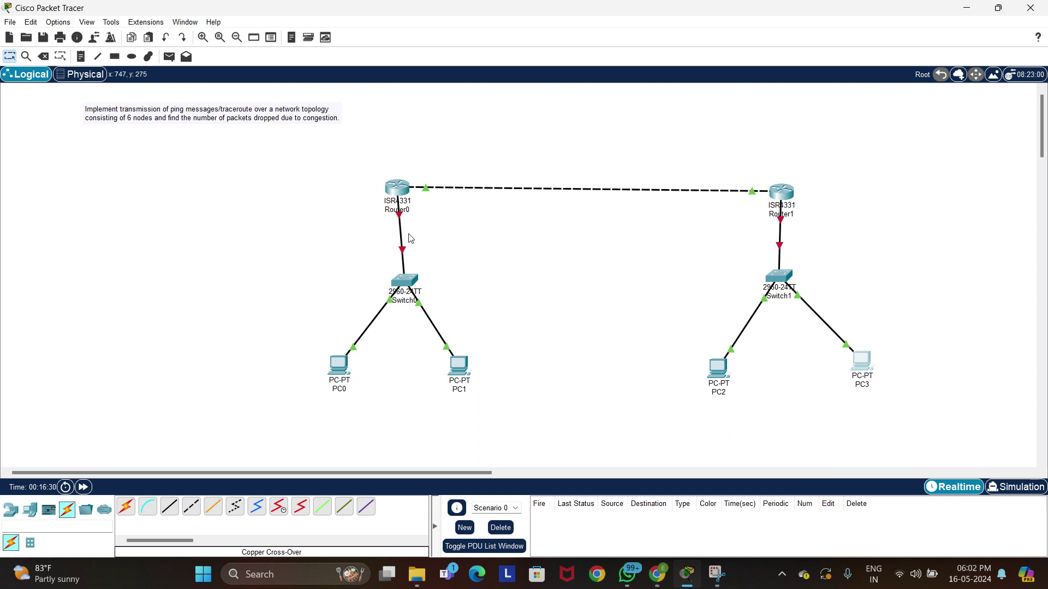
# Add a static route on Router0 to network 192.168.2.0, mask 255.255.255.0, with next hop 192.168.3.2, and close the router window.
pyautogui.click(396, 189)
pyautogui.click(428, 176)
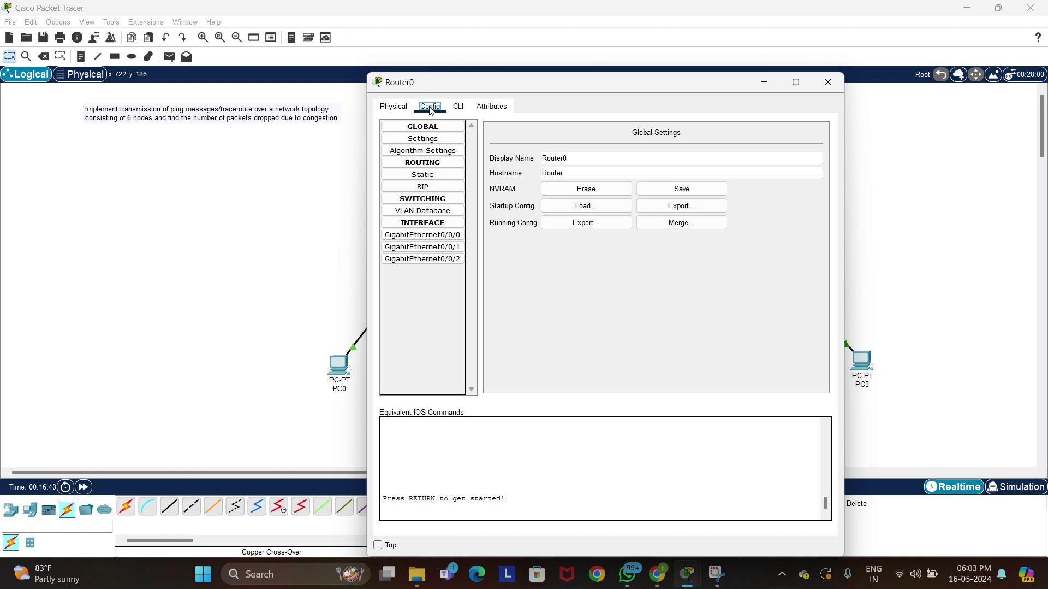
pyautogui.click(393, 106)
pyautogui.click(429, 107)
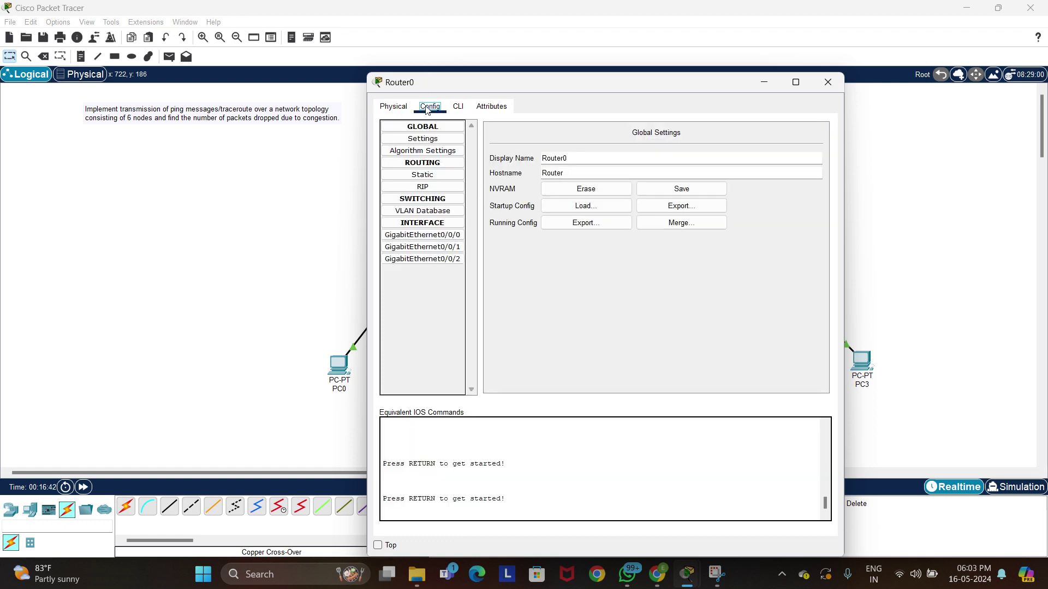
pyautogui.click(431, 181)
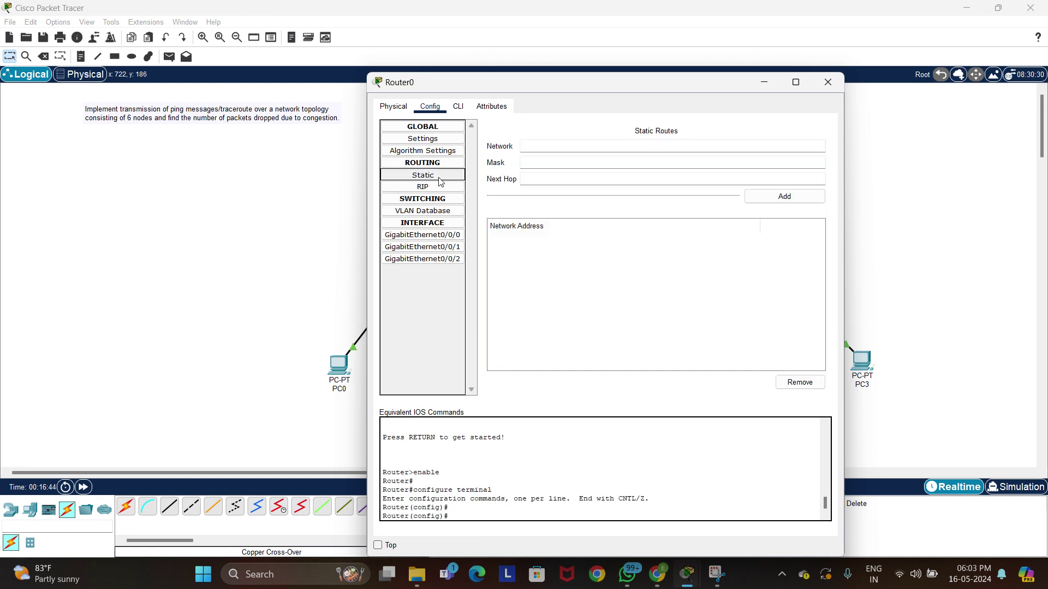
pyautogui.click(599, 149)
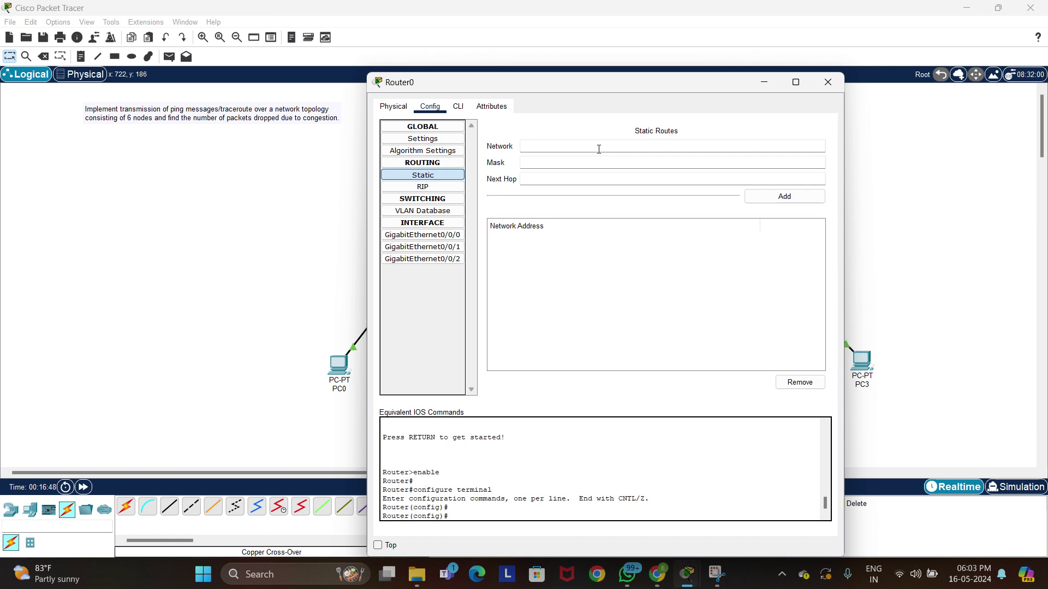
pyautogui.write('192.168.2.0')
pyautogui.click(595, 159)
pyautogui.write('255.255.255')
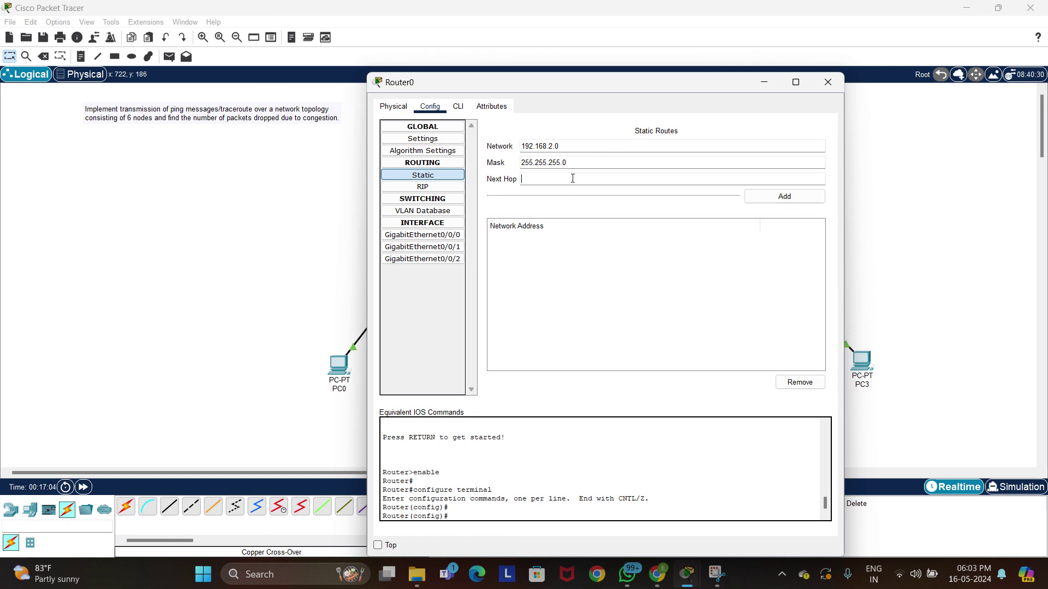
pyautogui.write('192.168.3.2')
pyautogui.click(786, 198)
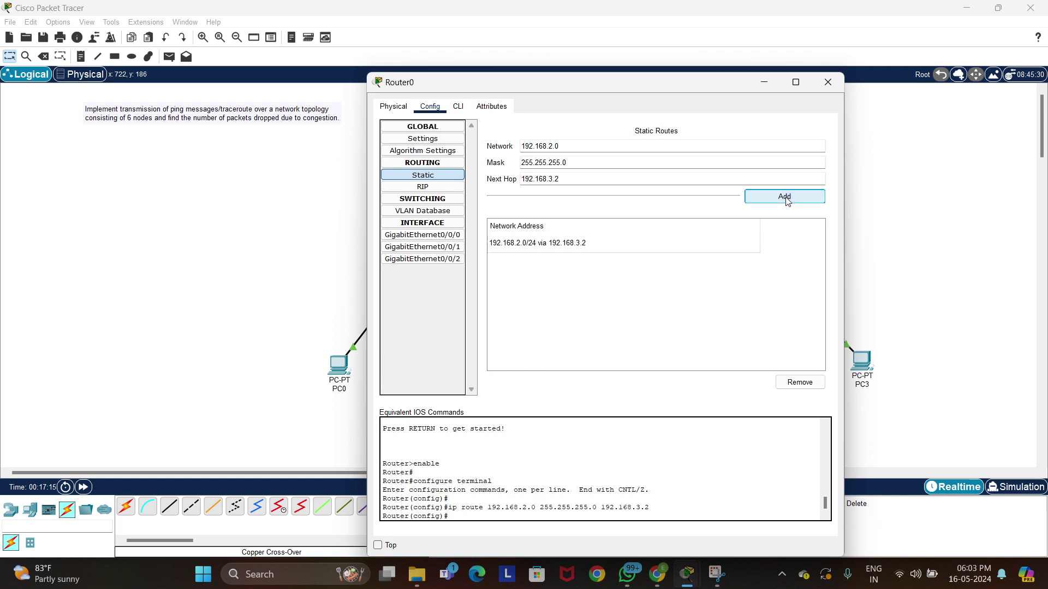
pyautogui.click(828, 82)
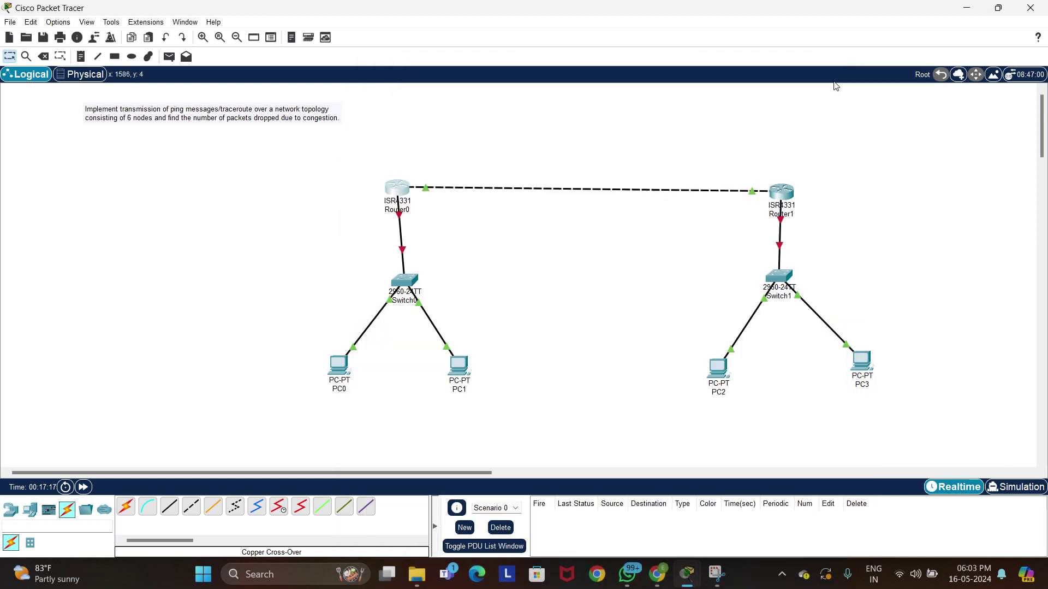
# Enter network 192.168.1.0 and mask 255.255.255.0 for a new static route on Router1.
pyautogui.click(781, 192)
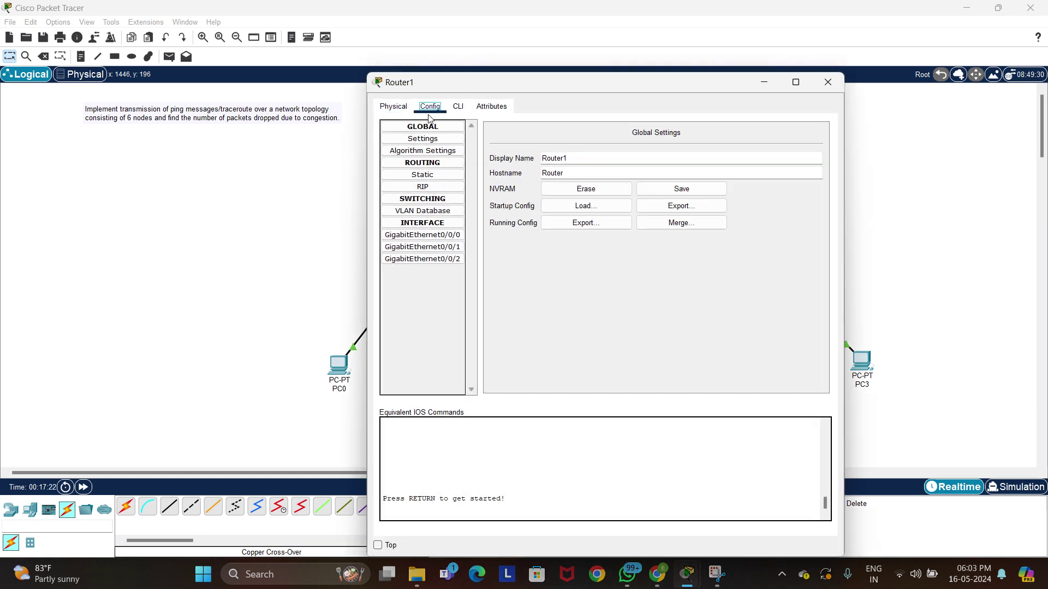
pyautogui.click(438, 176)
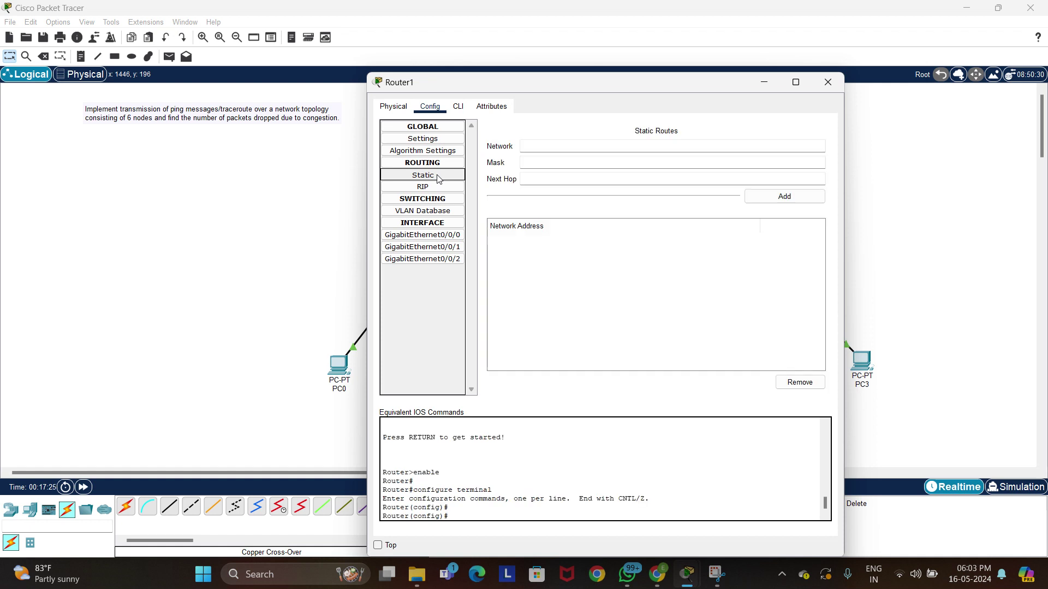
pyautogui.click(541, 151)
pyautogui.write('19')
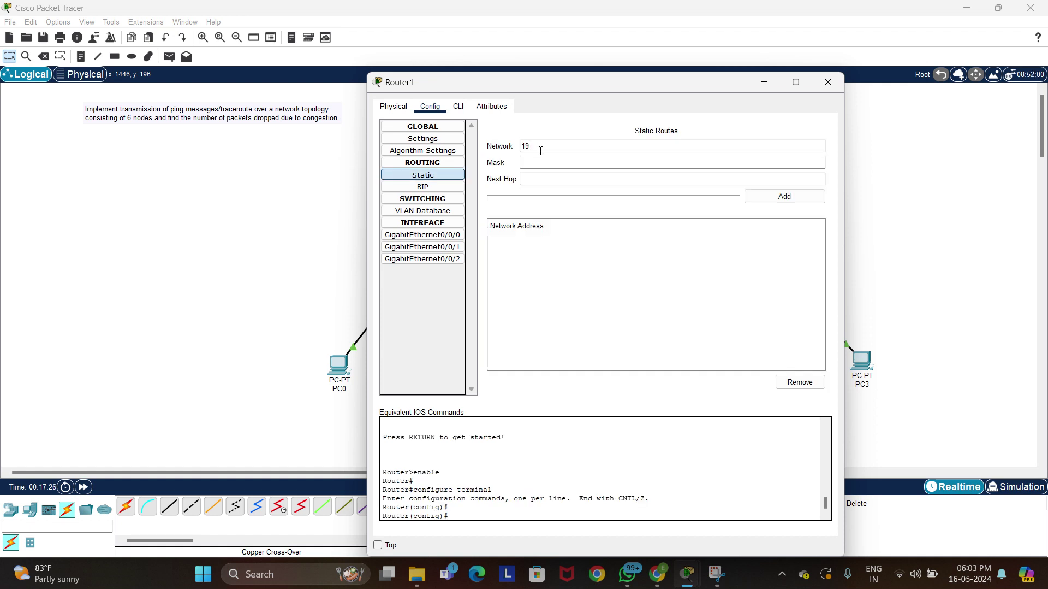
pyautogui.write('2.168.1.0')
pyautogui.click(551, 158)
pyautogui.write('255.25.')
pyautogui.press('BackSpace')
pyautogui.write('5.255')
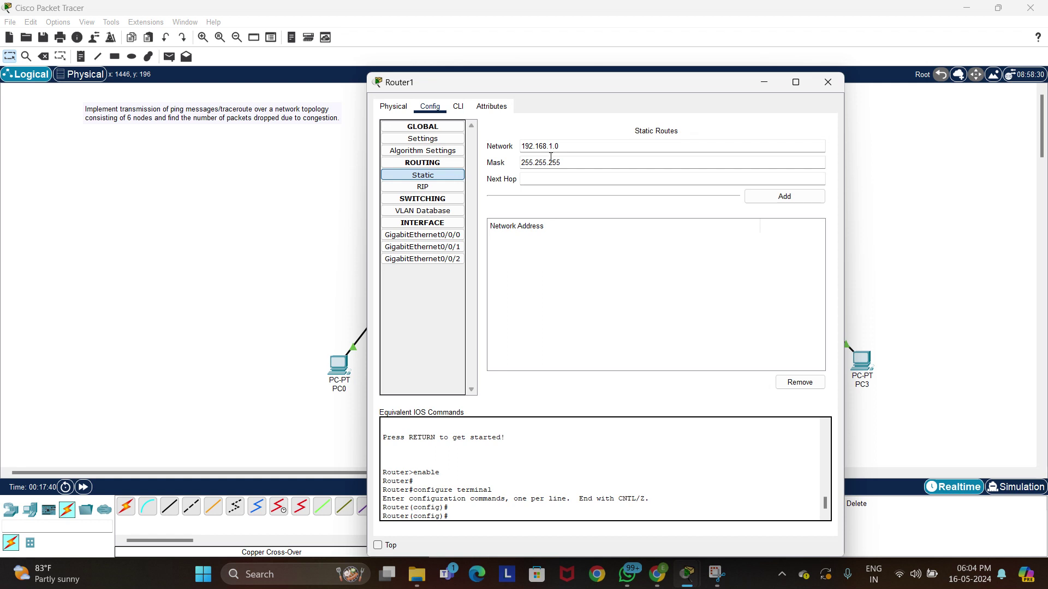
pyautogui.write('.0')
# Set the next hop of Router1's static route to 192.168.3.1 and add the route.
pyautogui.write('192.')
pyautogui.write('168')
pyautogui.write('.3 ')
pyautogui.write('1')
pyautogui.click(562, 178)
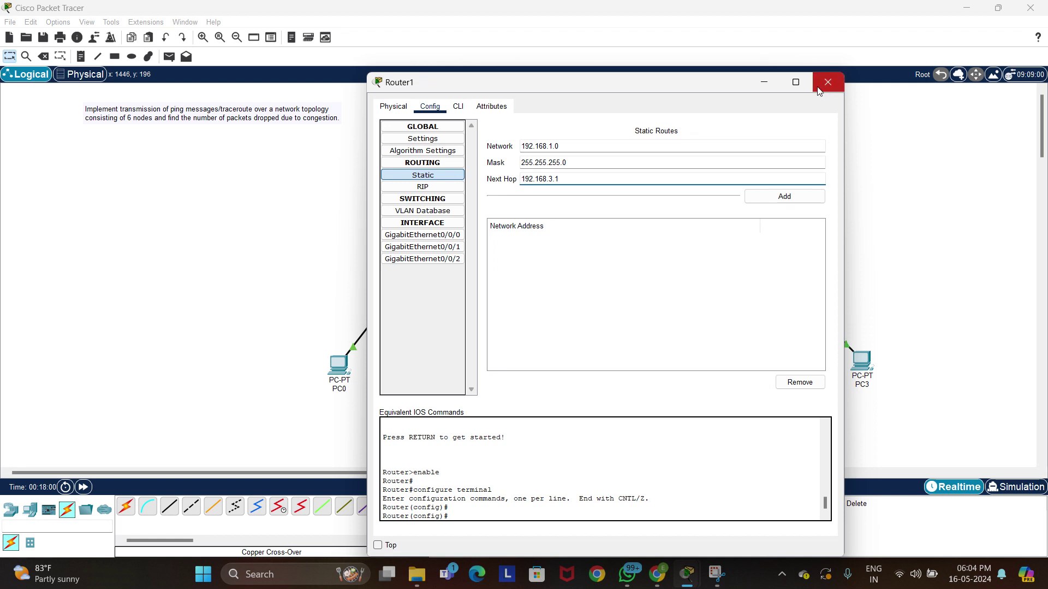
pyautogui.click(790, 199)
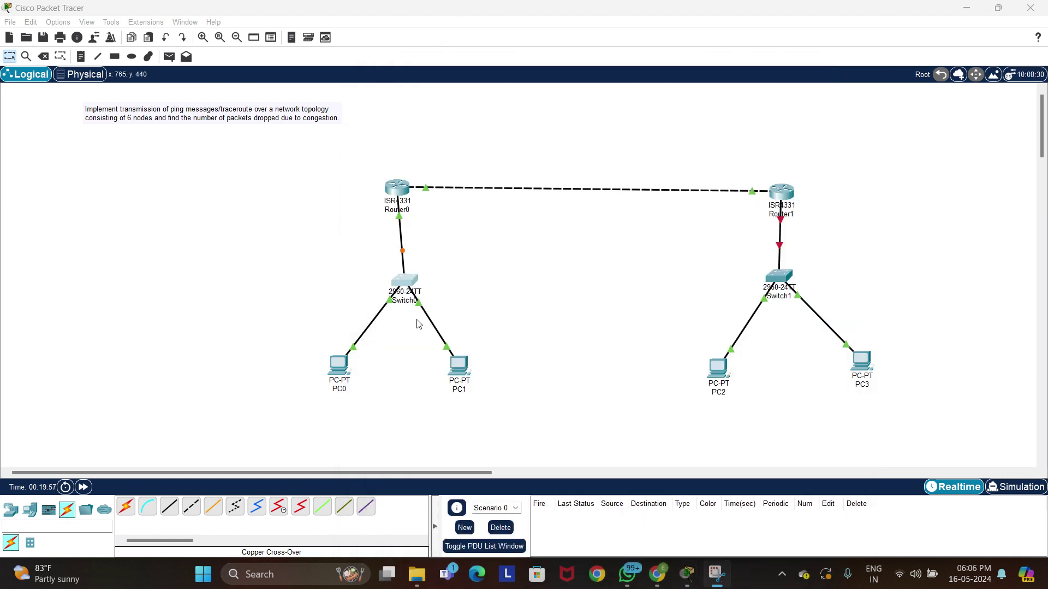
# Check the duplex setting of port FastEthernet0/1 on Switch0 and close the switch window.
pyautogui.click(410, 283)
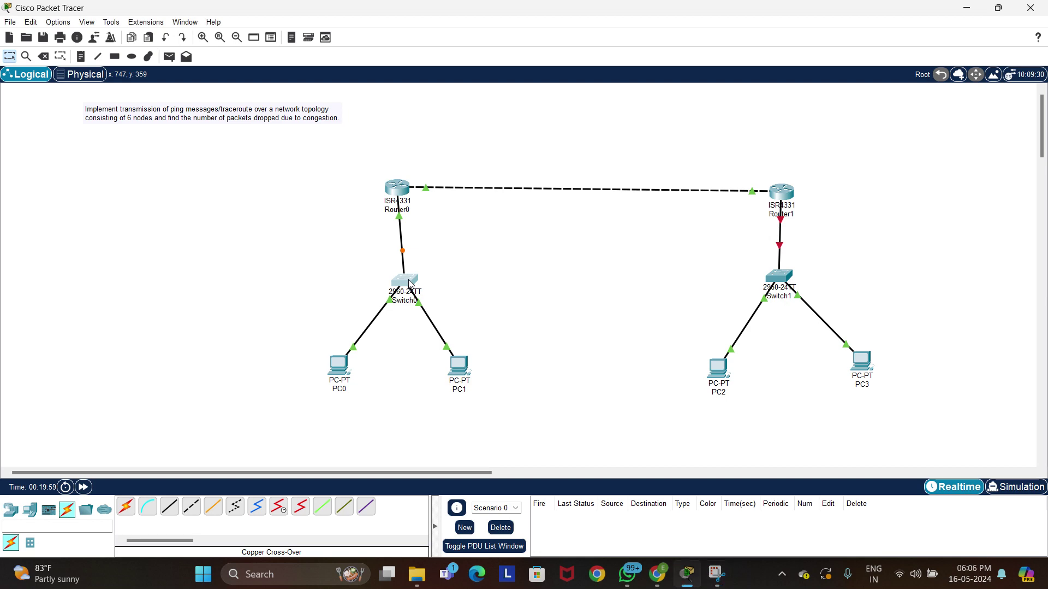
pyautogui.click(409, 283)
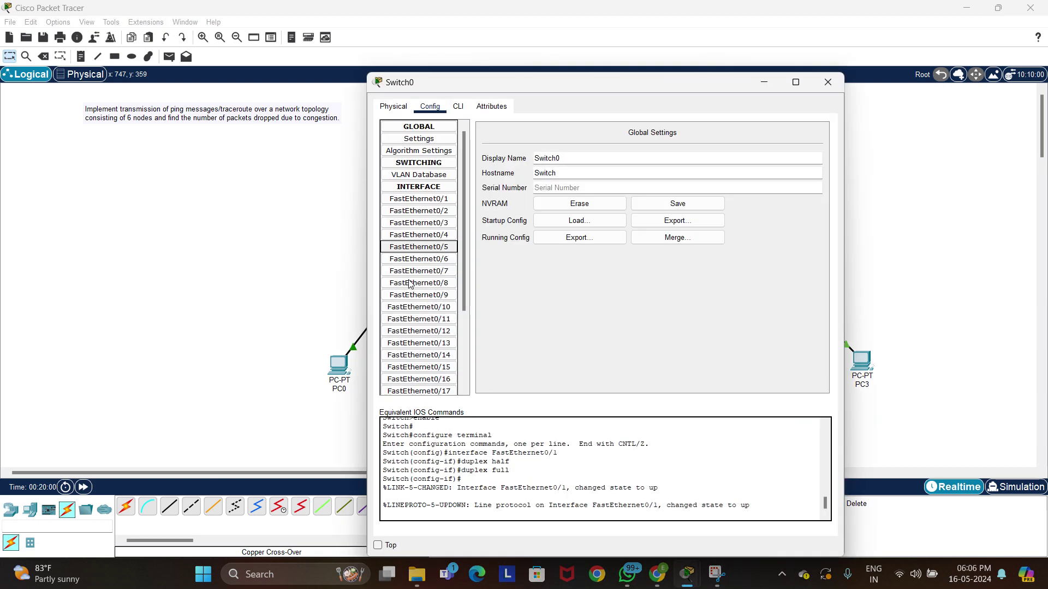
pyautogui.click(443, 200)
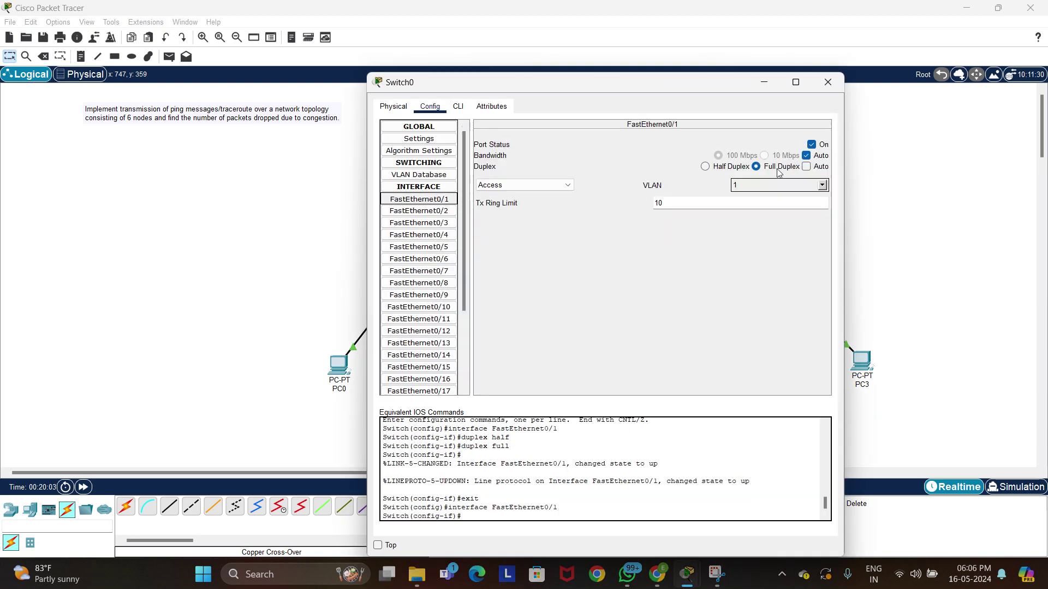
pyautogui.click(841, 87)
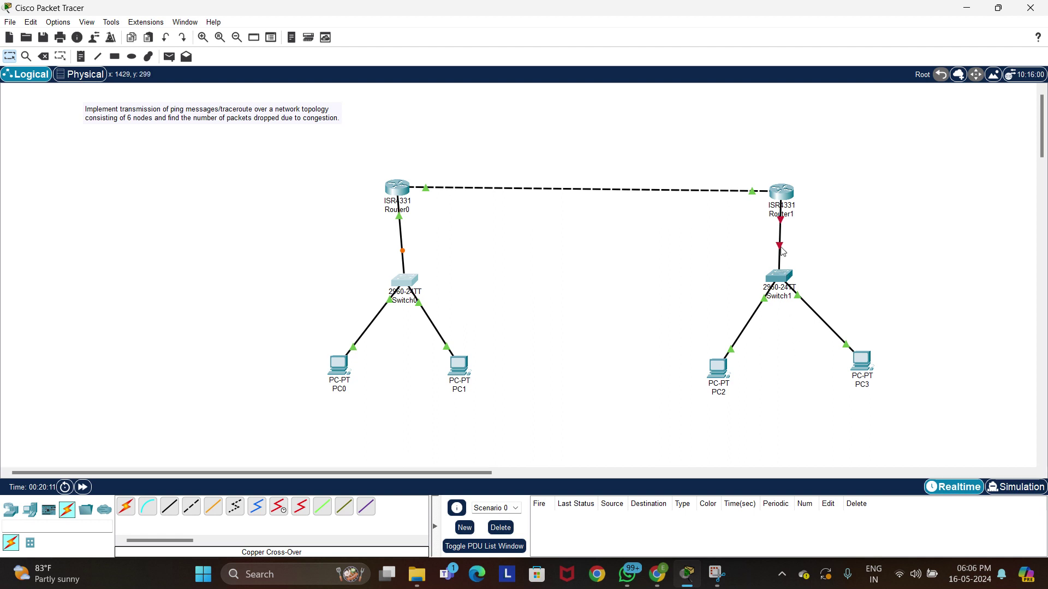
# Turn off automatic duplex on Switch1's FastEthernet0/1 port, set it to Full Duplex and close the switch window.
pyautogui.moveTo(783, 251)
pyautogui.click(781, 276)
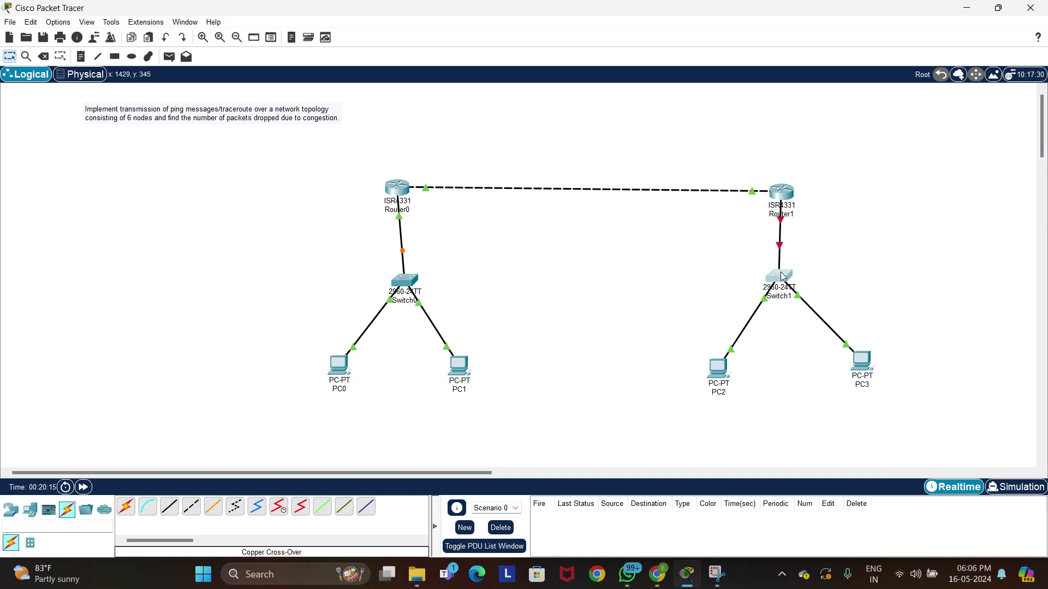
pyautogui.click(431, 106)
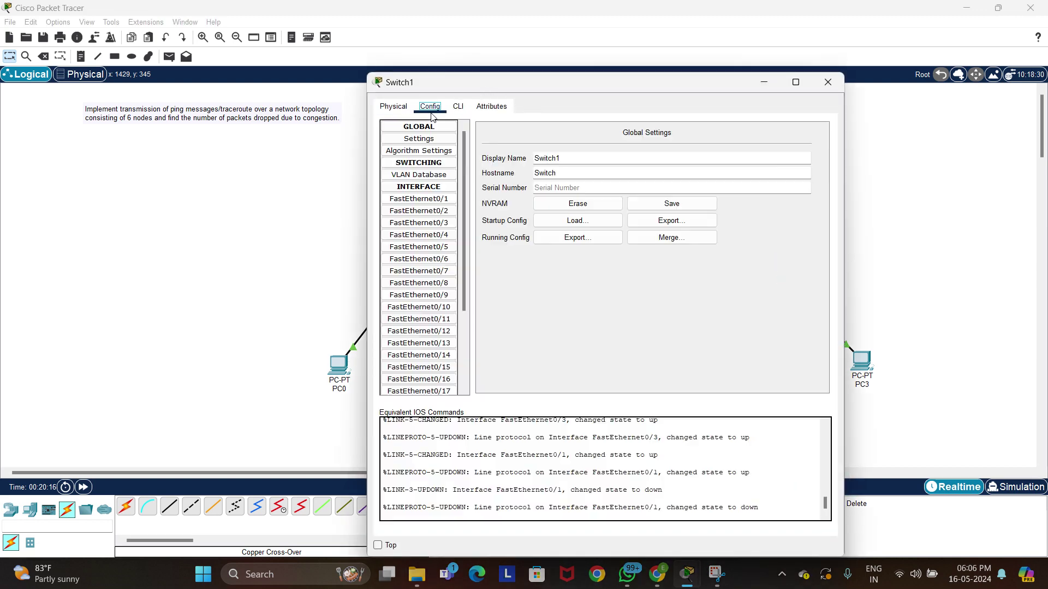
pyautogui.click(433, 199)
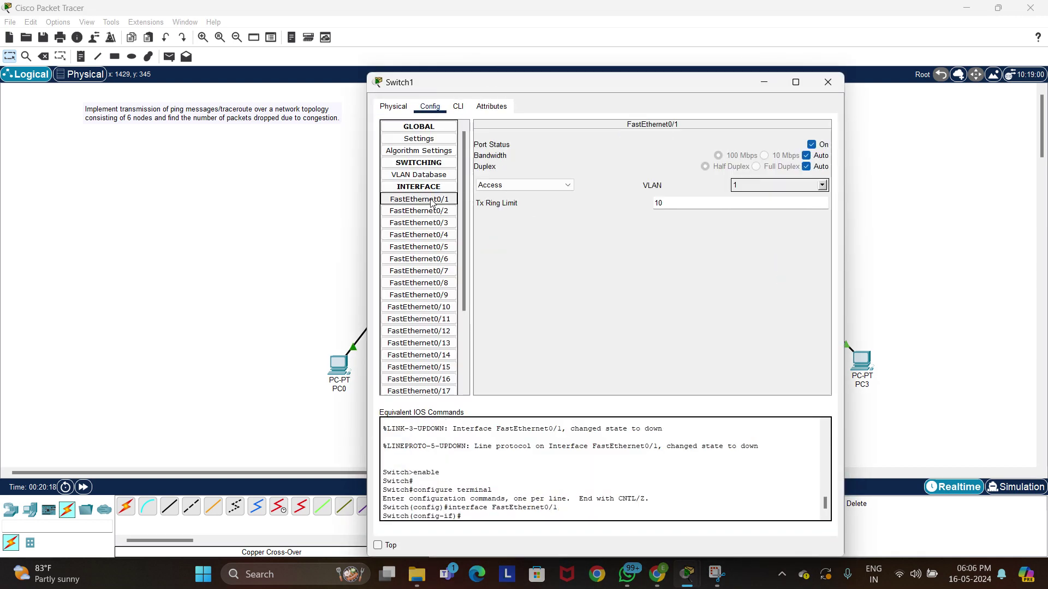
pyautogui.click(806, 166)
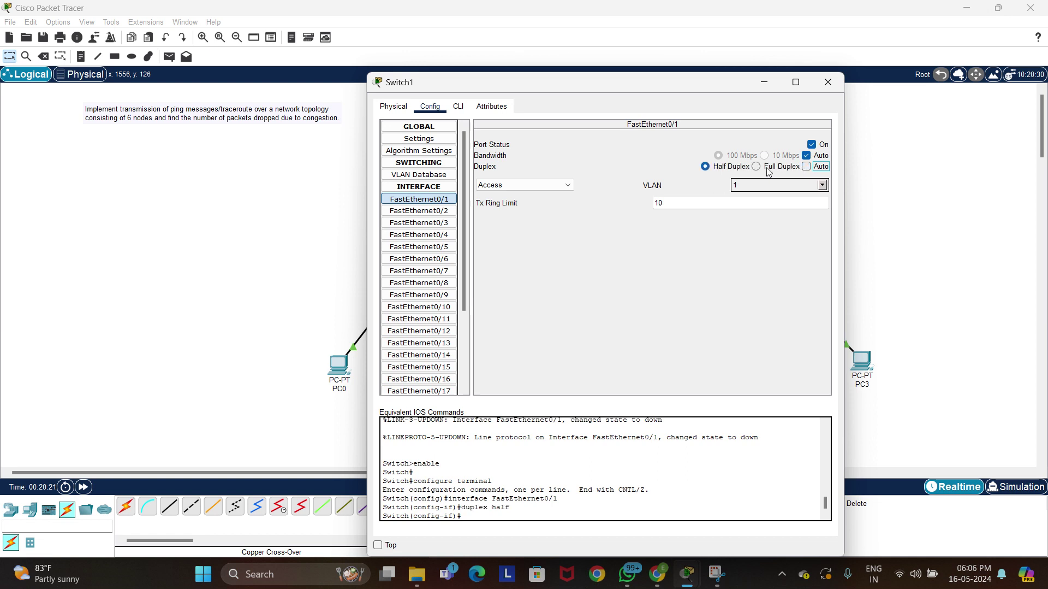
pyautogui.click(757, 167)
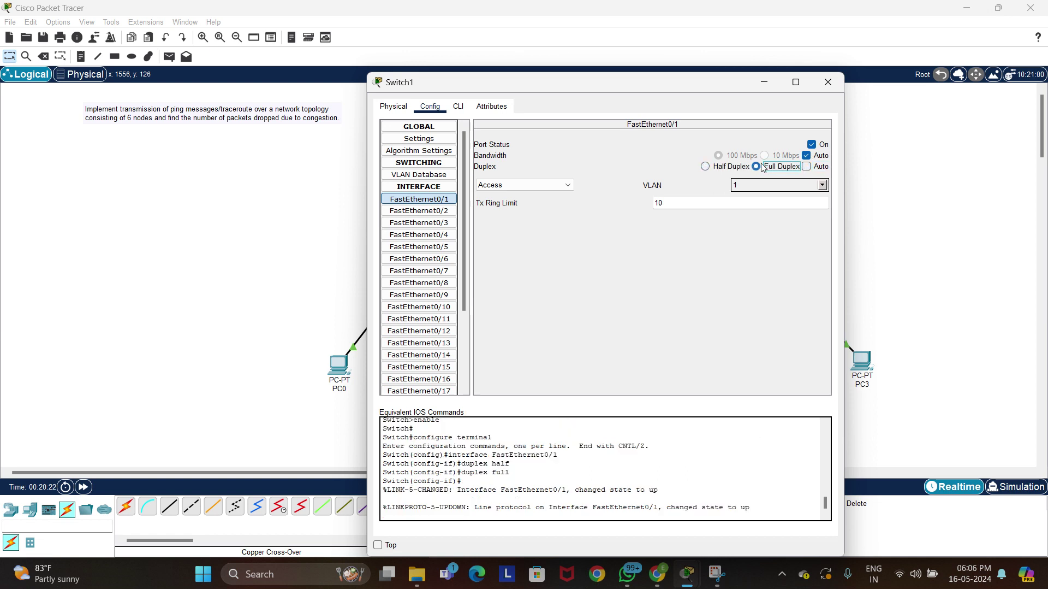
pyautogui.click(830, 81)
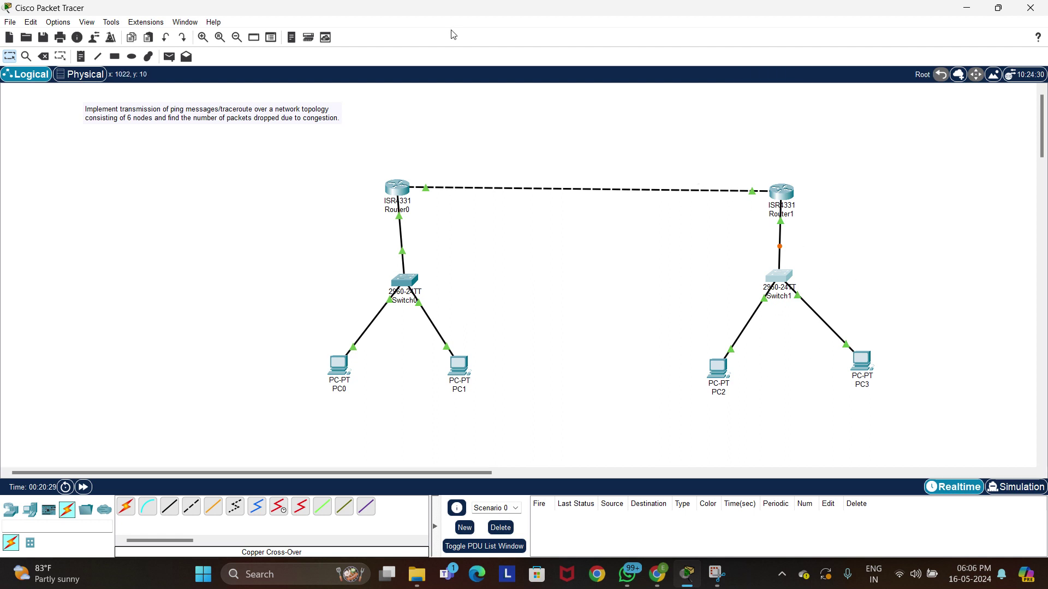
pyautogui.press('super+shift+s')
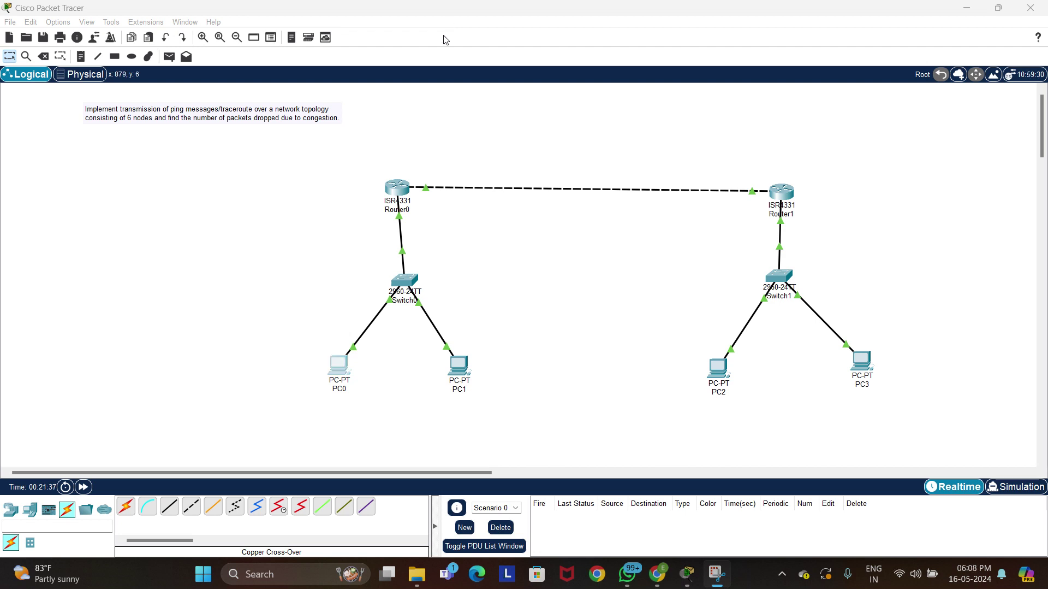
pyautogui.click(366, 358)
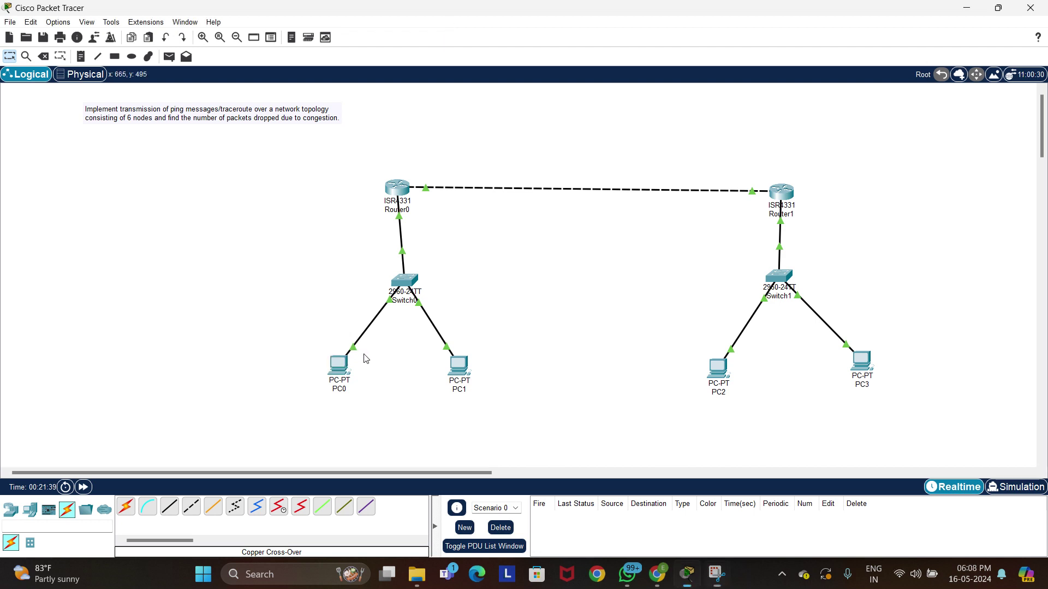
# Ping 192.168.2.3 from PC0's Command Prompt.
pyautogui.click(339, 374)
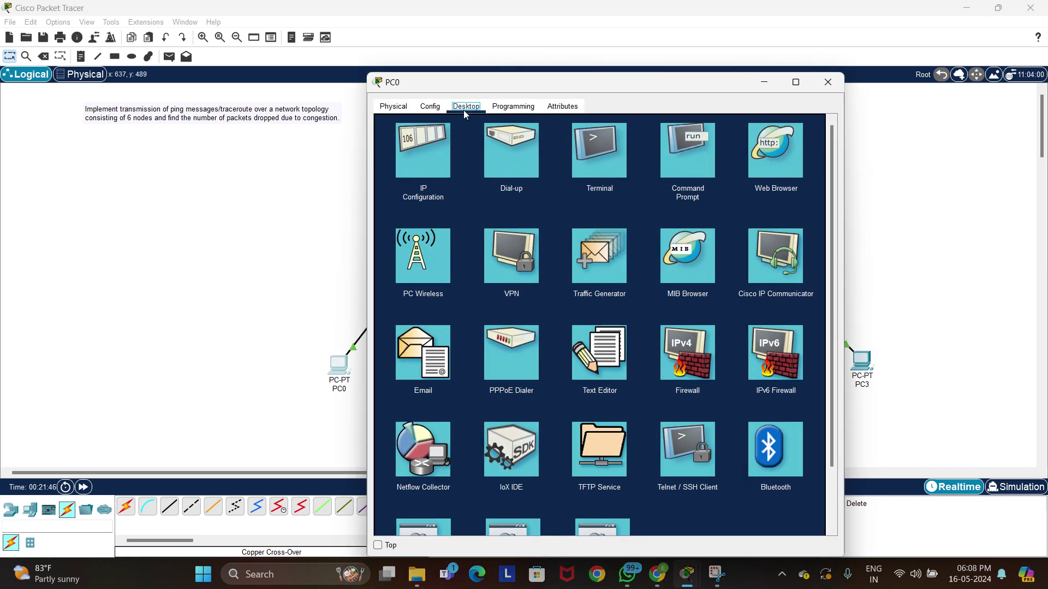
pyautogui.click(675, 164)
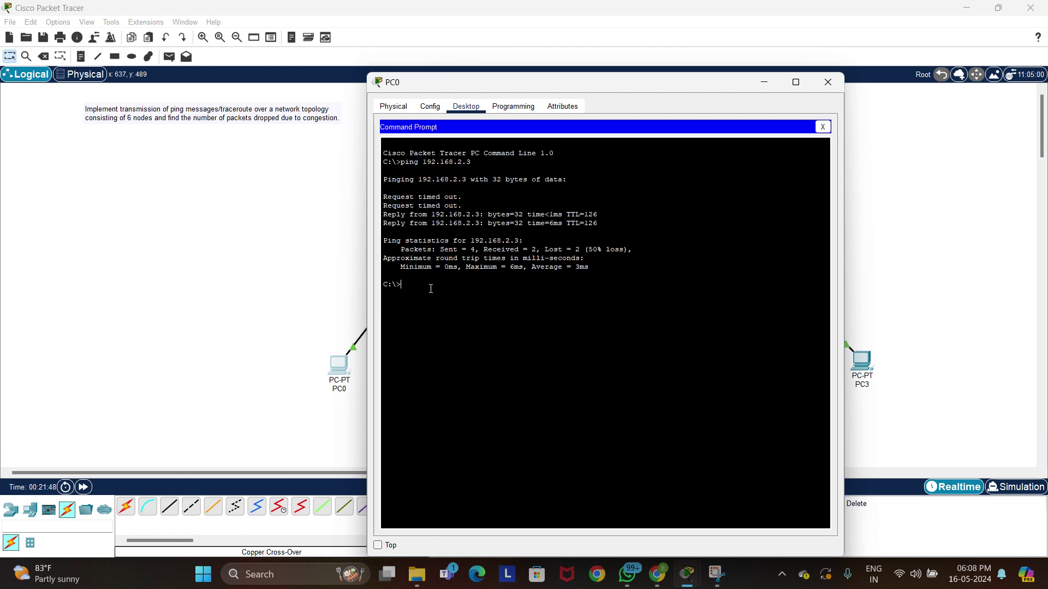
pyautogui.write('ping 192.168.2.3')
pyautogui.press('Return')
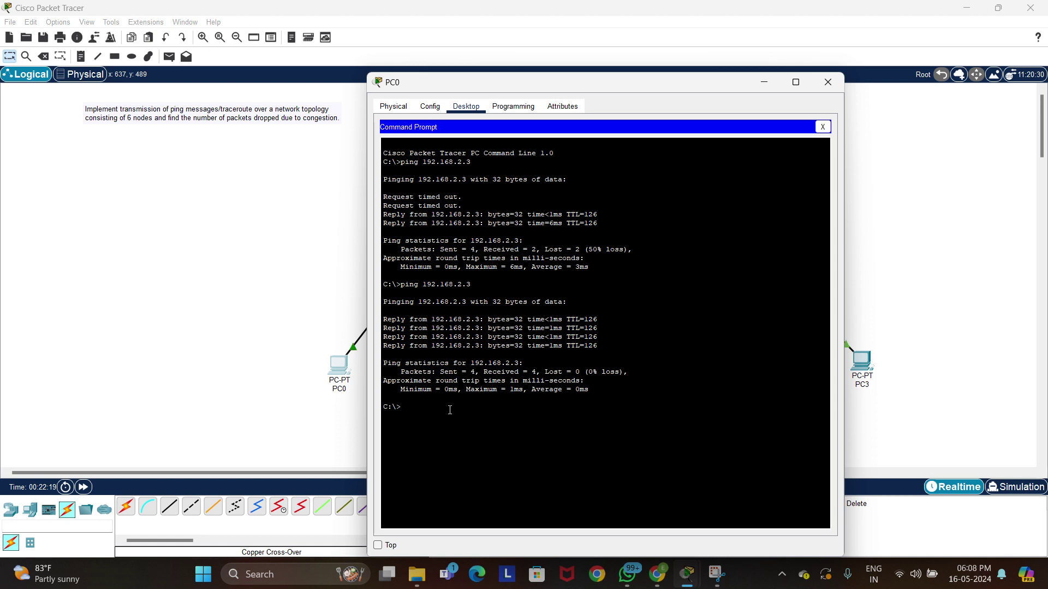
# Trace the route to 192.168.2.3 from PC0's Command Prompt and minimize the PC0 window.
pyautogui.write('tracert 192.168.2.3')
pyautogui.press('Return')
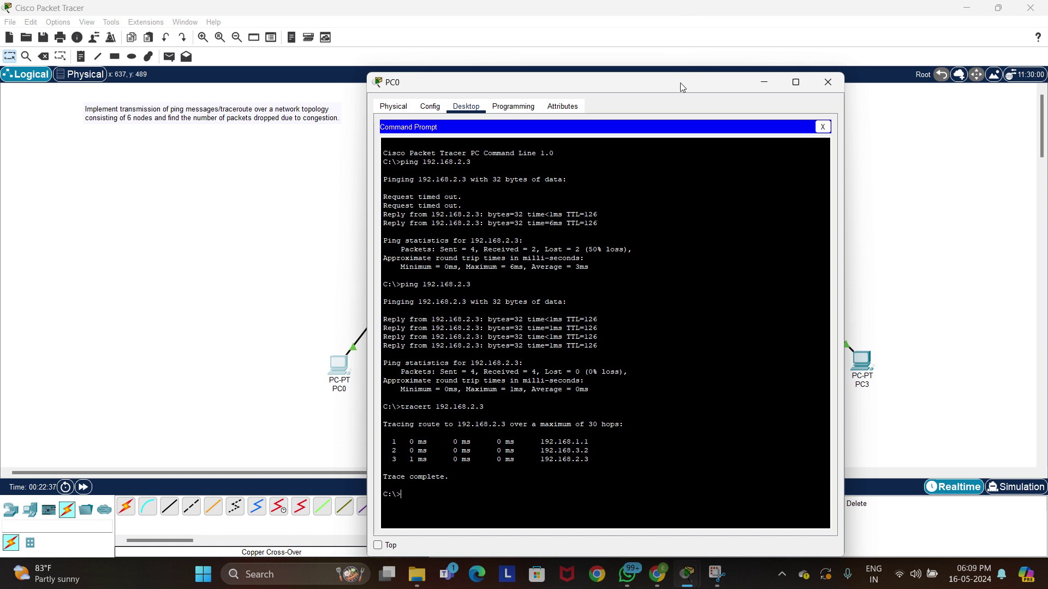
pyautogui.moveTo(682, 87); pyautogui.dragTo(737, 84)
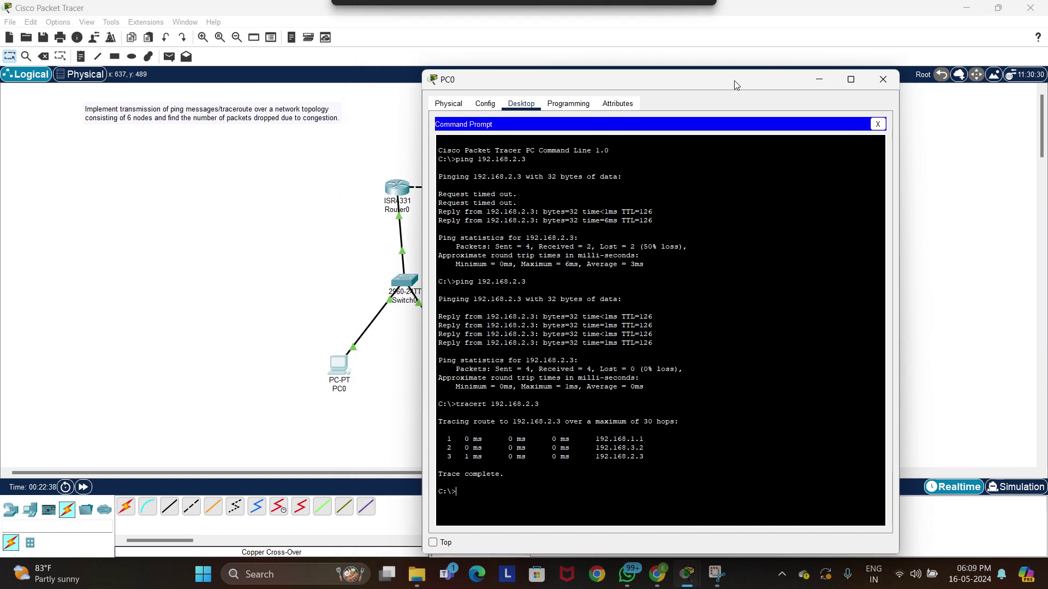
pyautogui.click(818, 82)
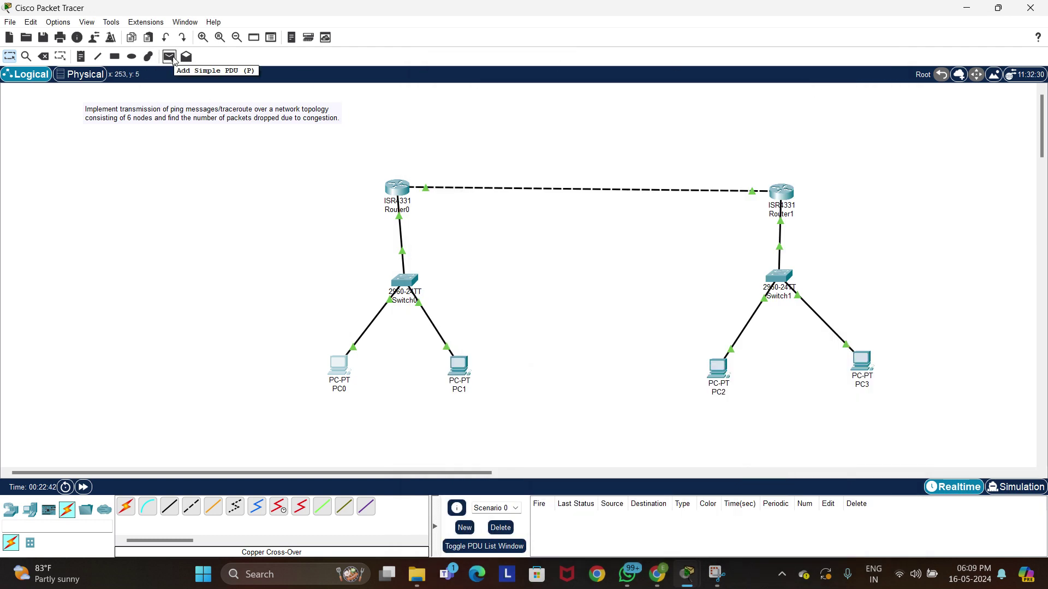
# Add a simple PDU from PC0 to PC2 and play its transmission in Simulation mode.
pyautogui.click(169, 56)
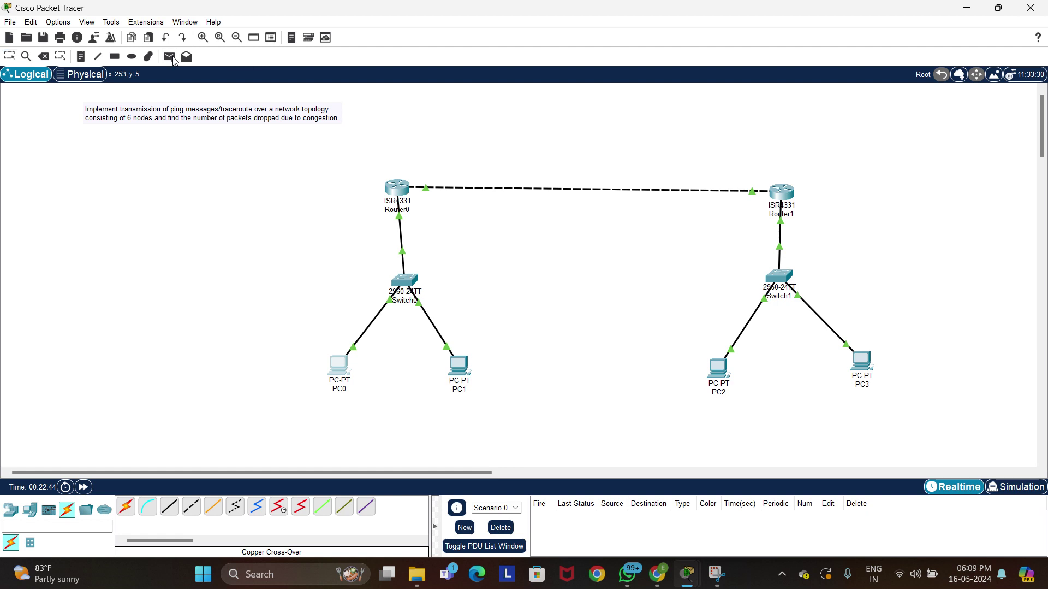
pyautogui.click(334, 358)
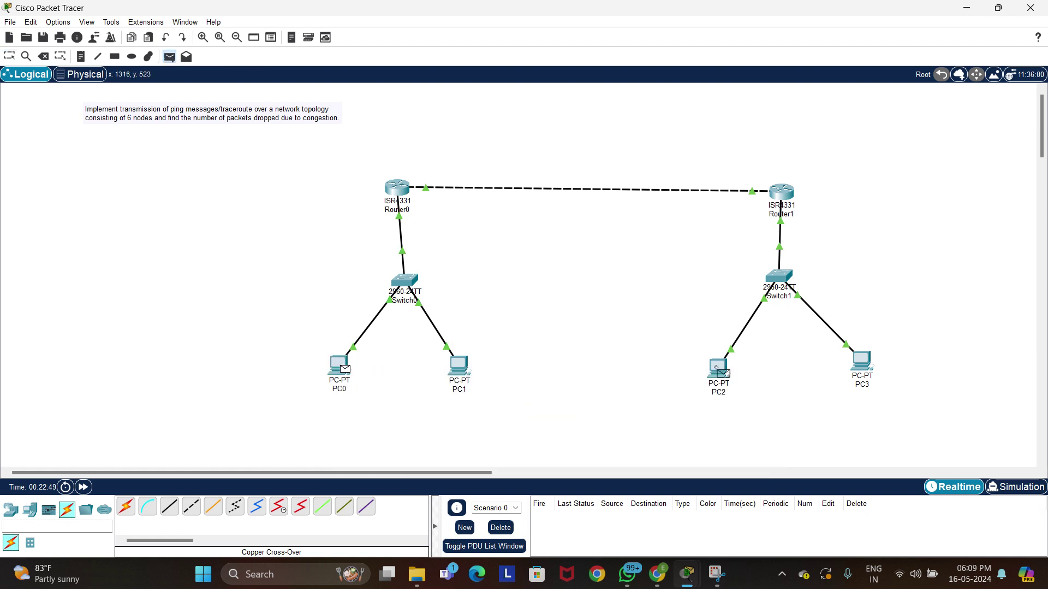
pyautogui.click(717, 368)
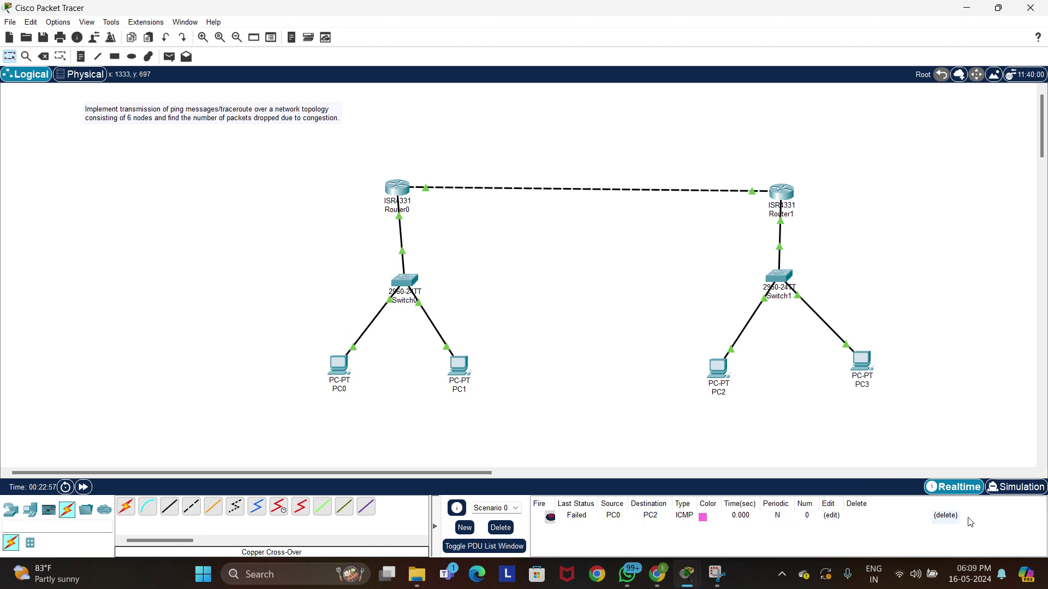
pyautogui.click(1004, 487)
pyautogui.click(961, 345)
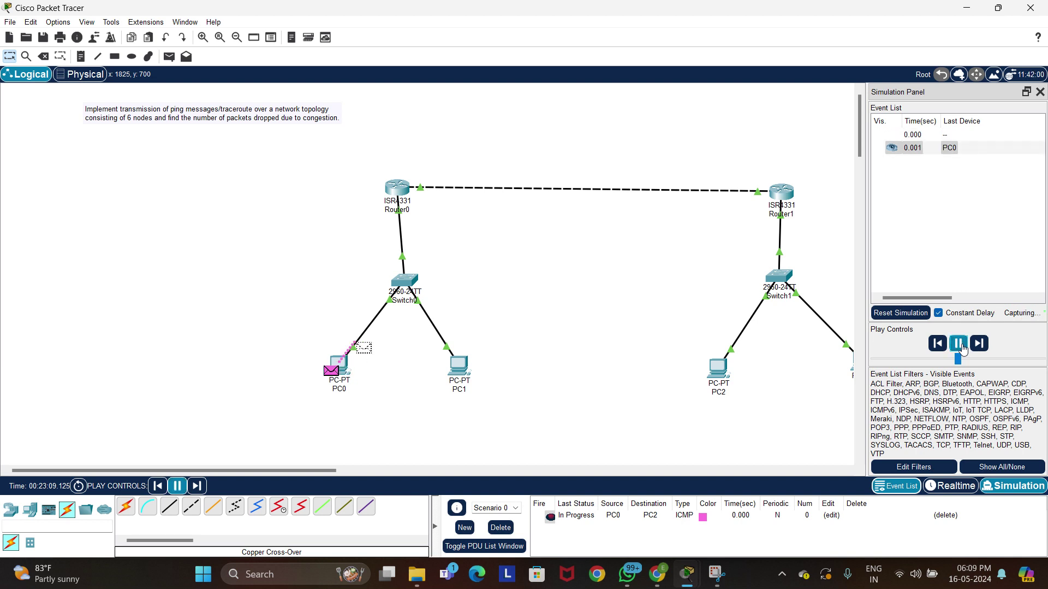